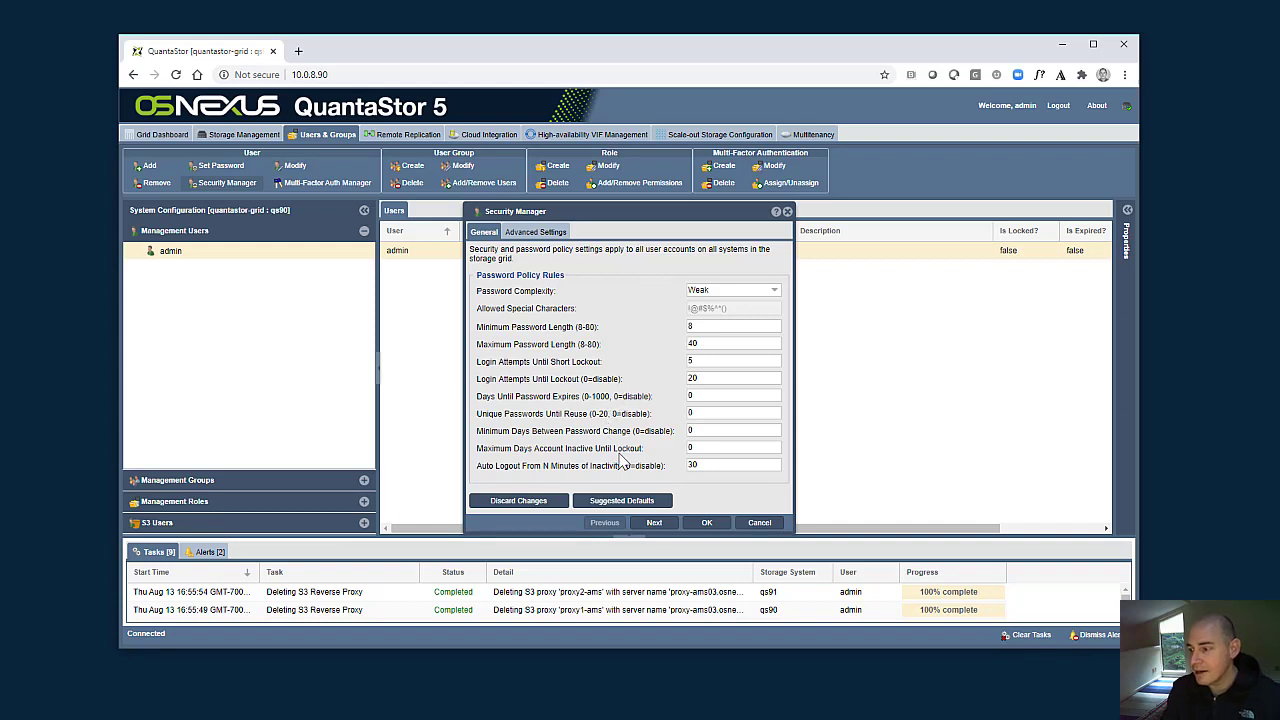
- Apply the suggested defaults to the password policy rules in the Security Manager
click(636, 502)
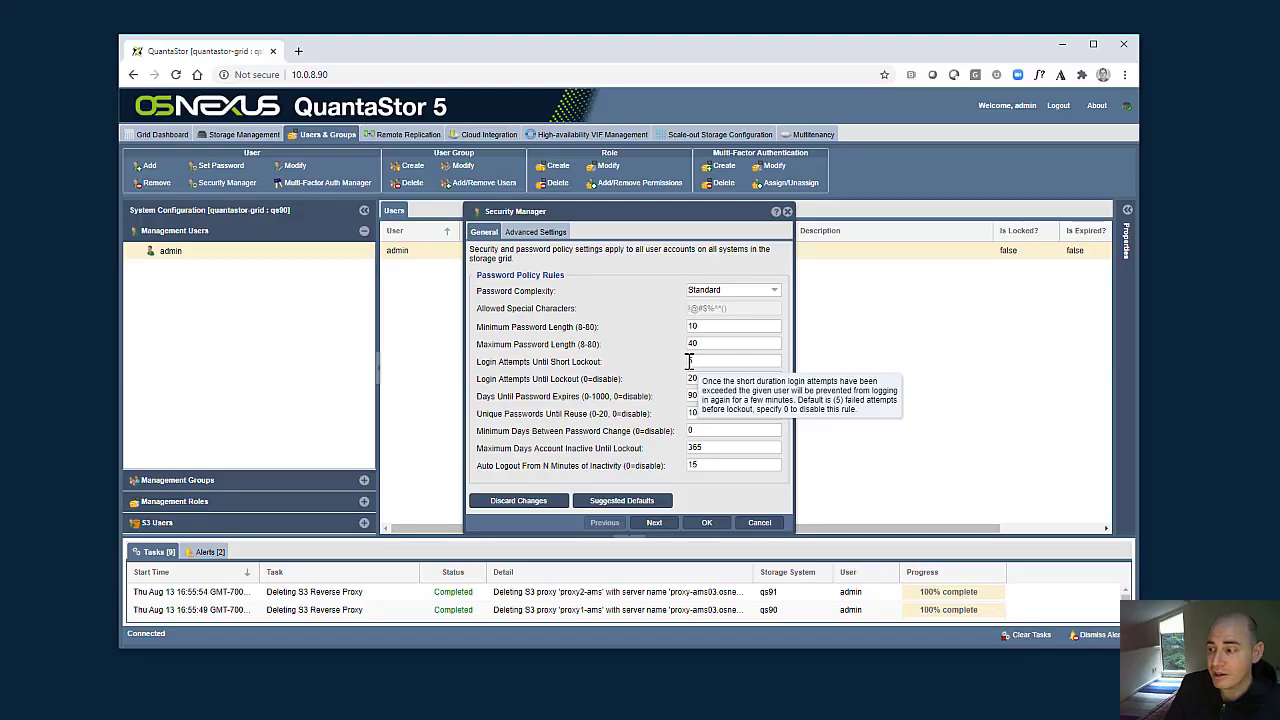
mouse_move(699, 362)
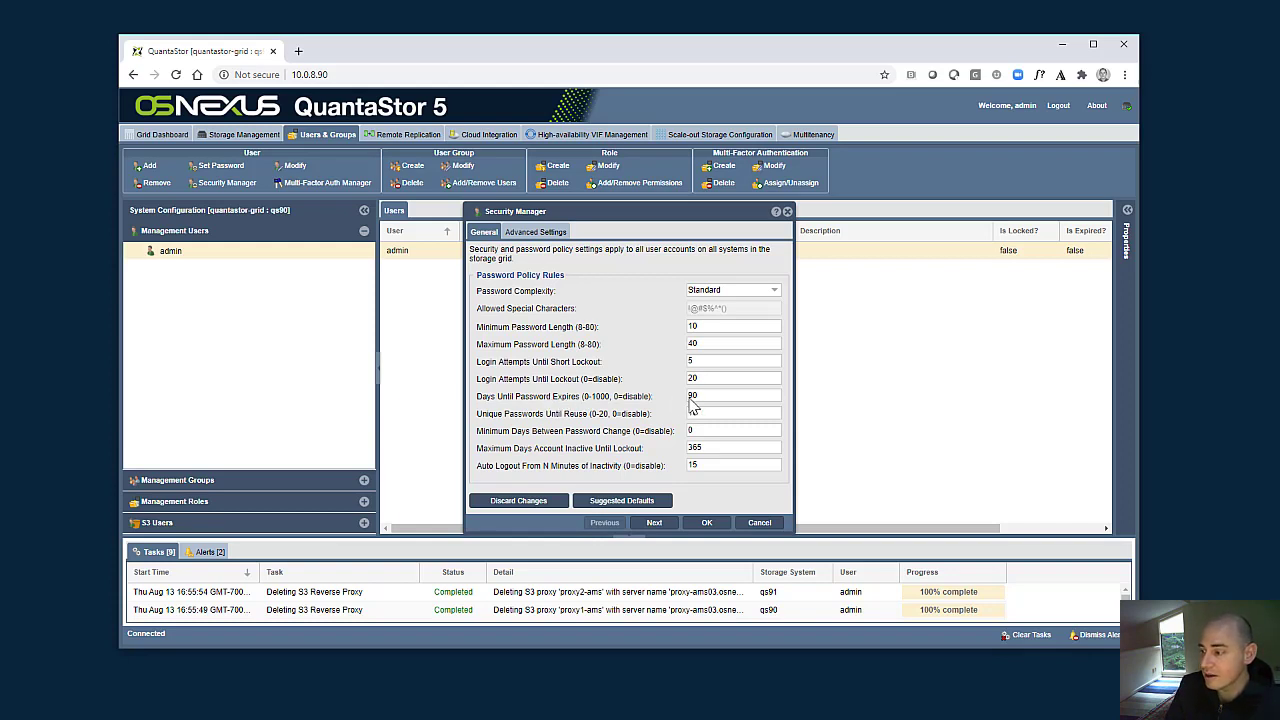
mouse_move(691, 405)
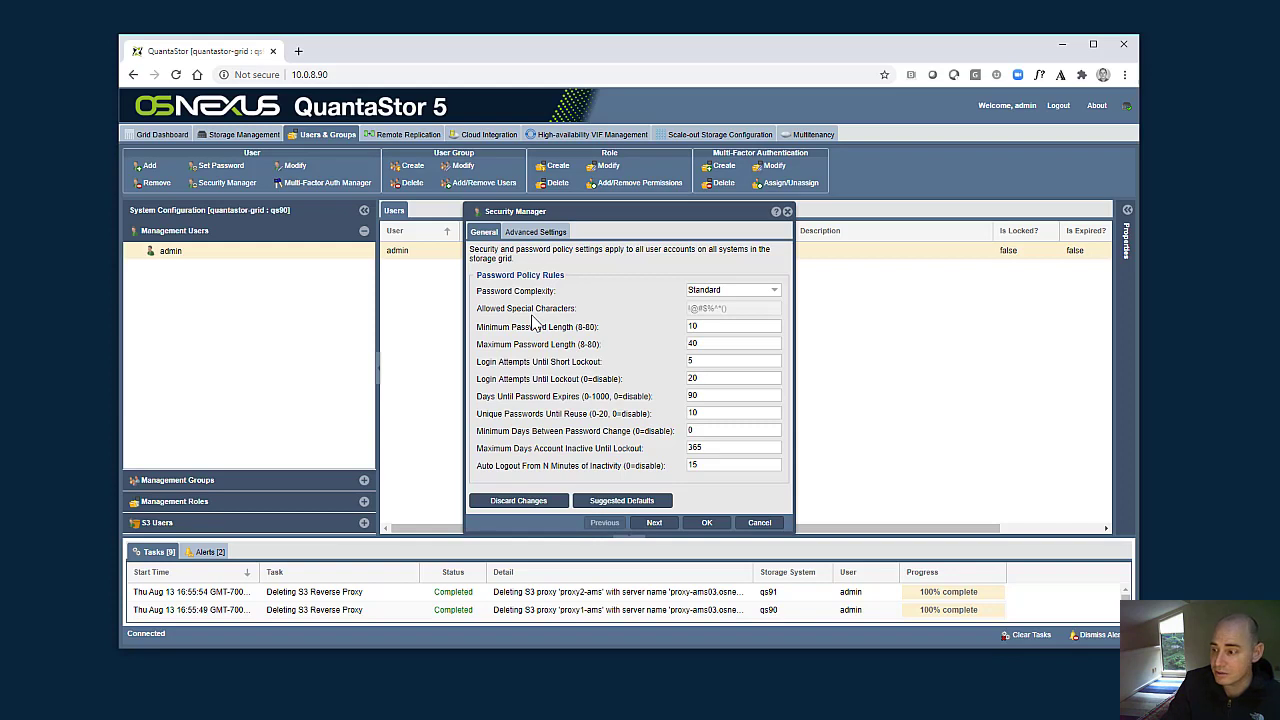
- Set the system use notification to "This system is for government use only." and save the security policy settings
click(535, 231)
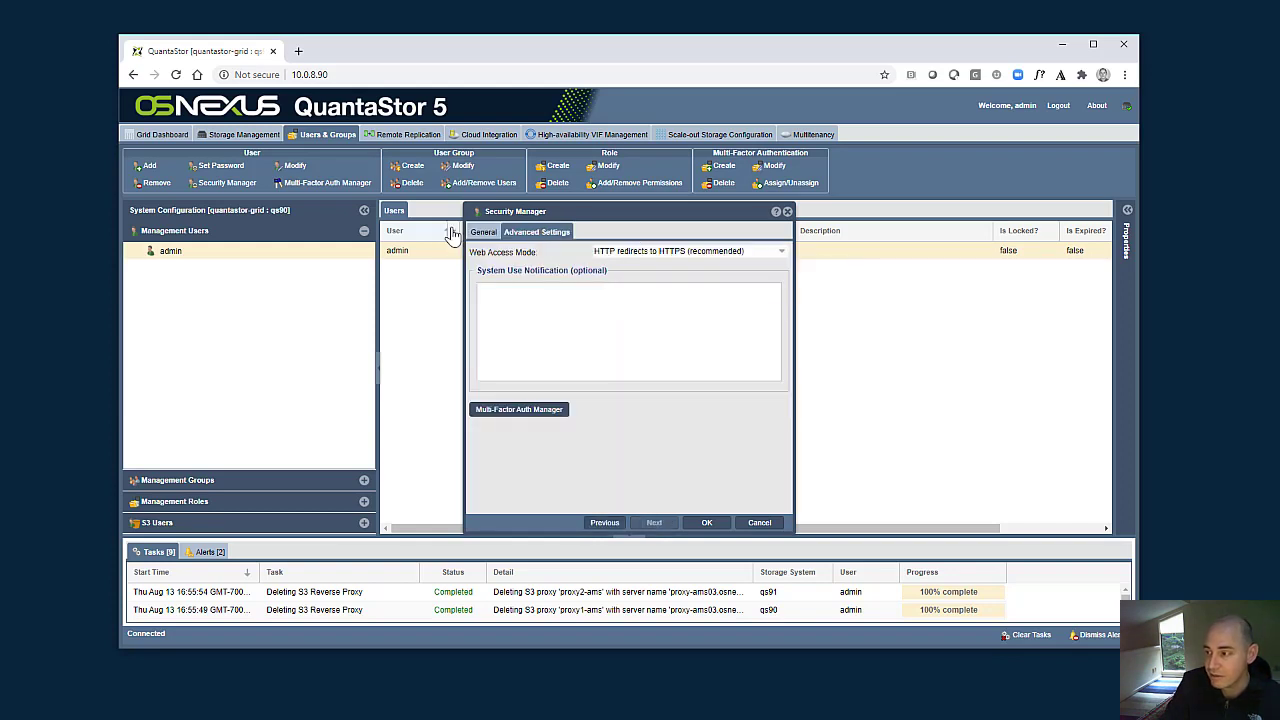
click(623, 293)
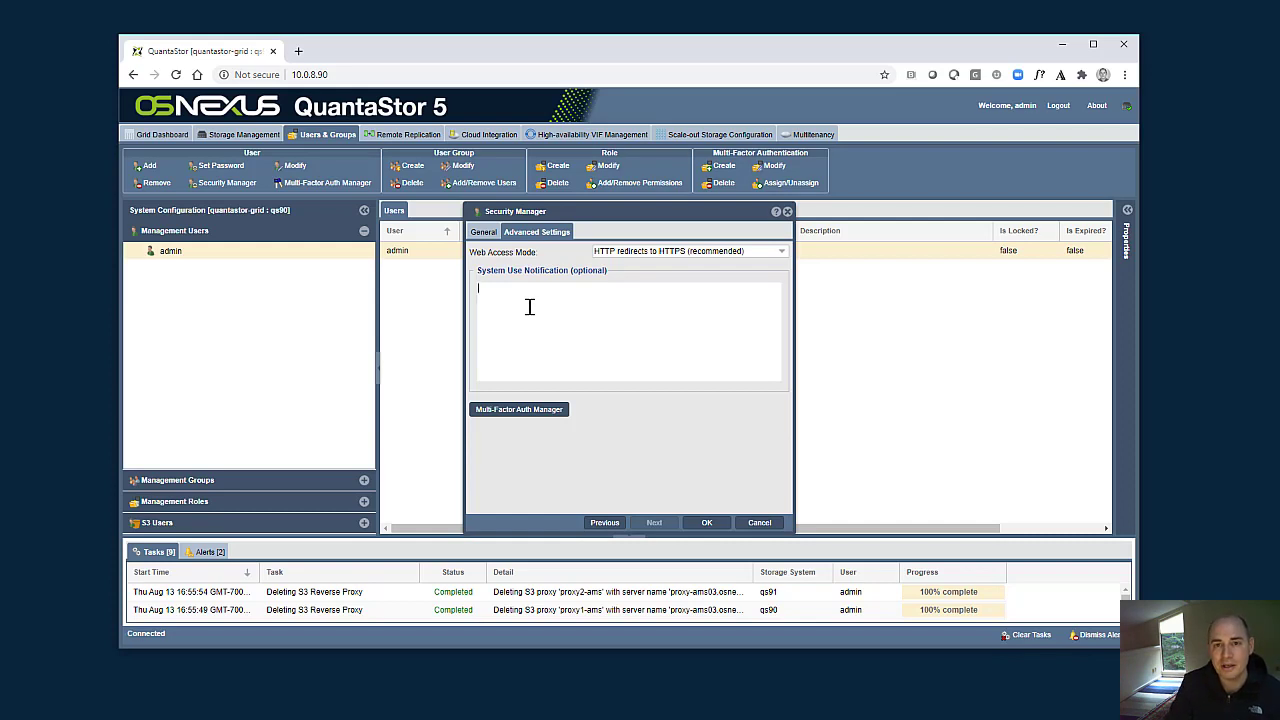
text(This system is for government use only.)
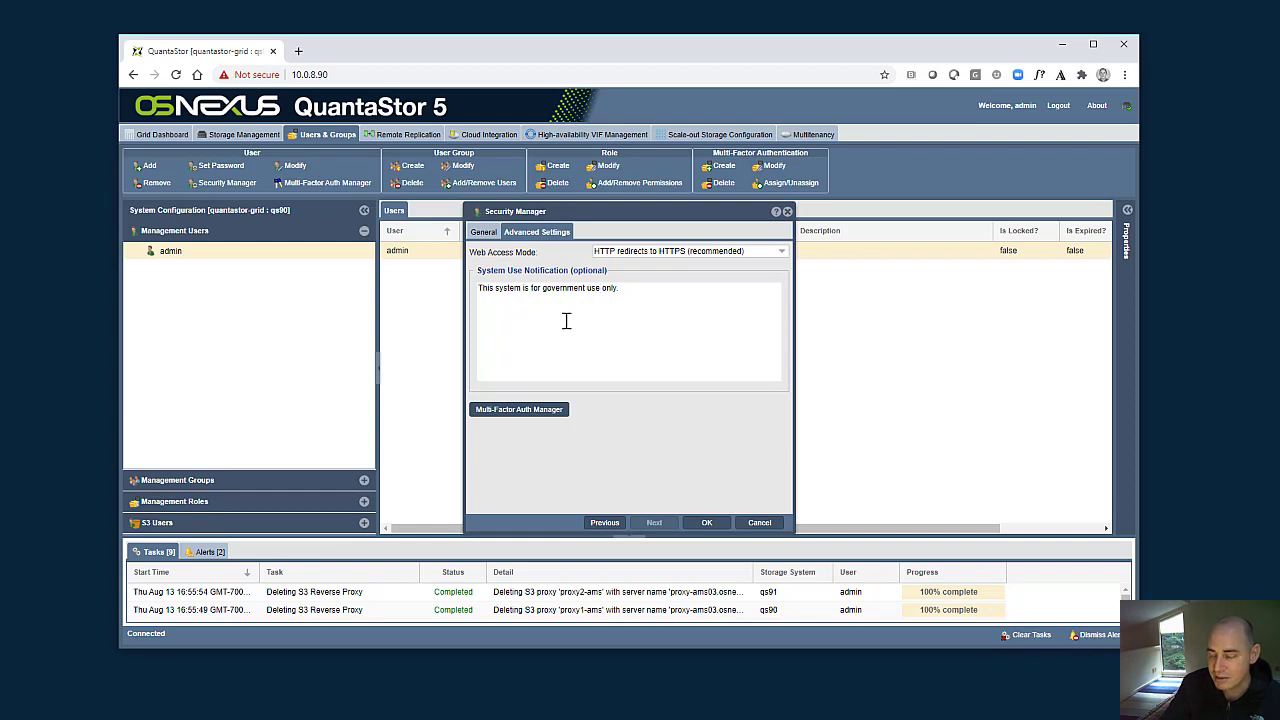
click(488, 234)
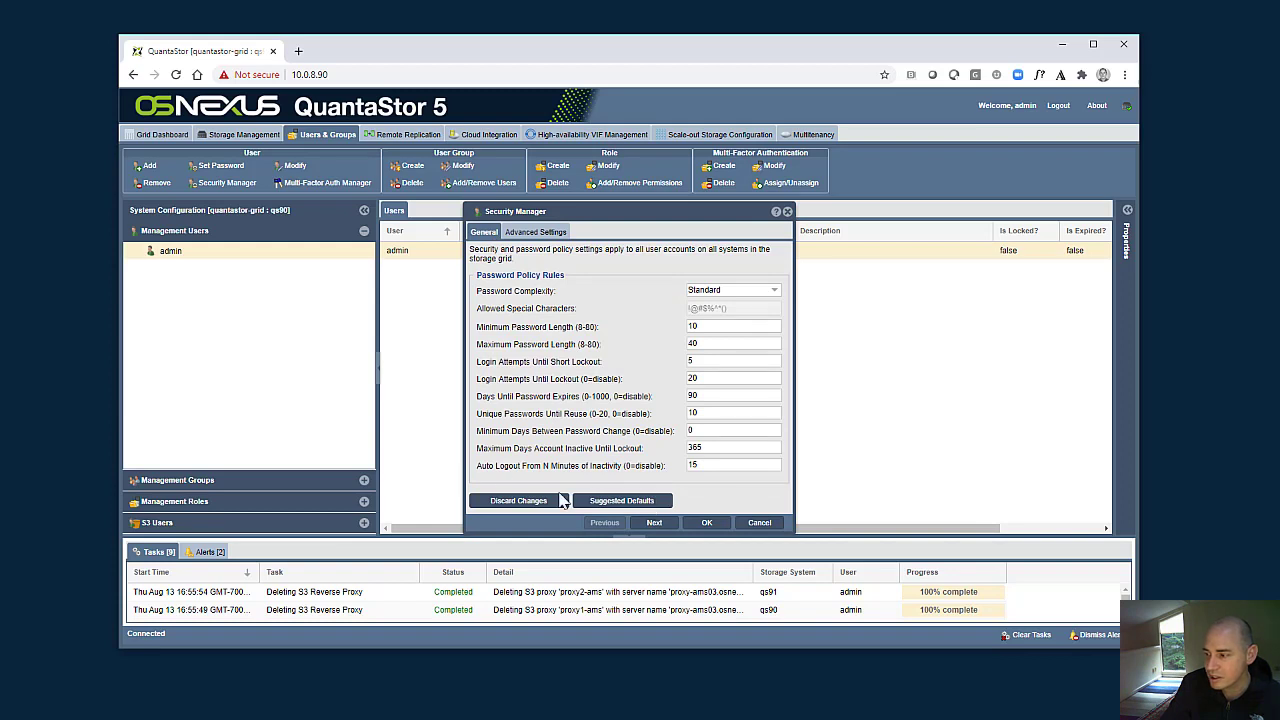
click(706, 522)
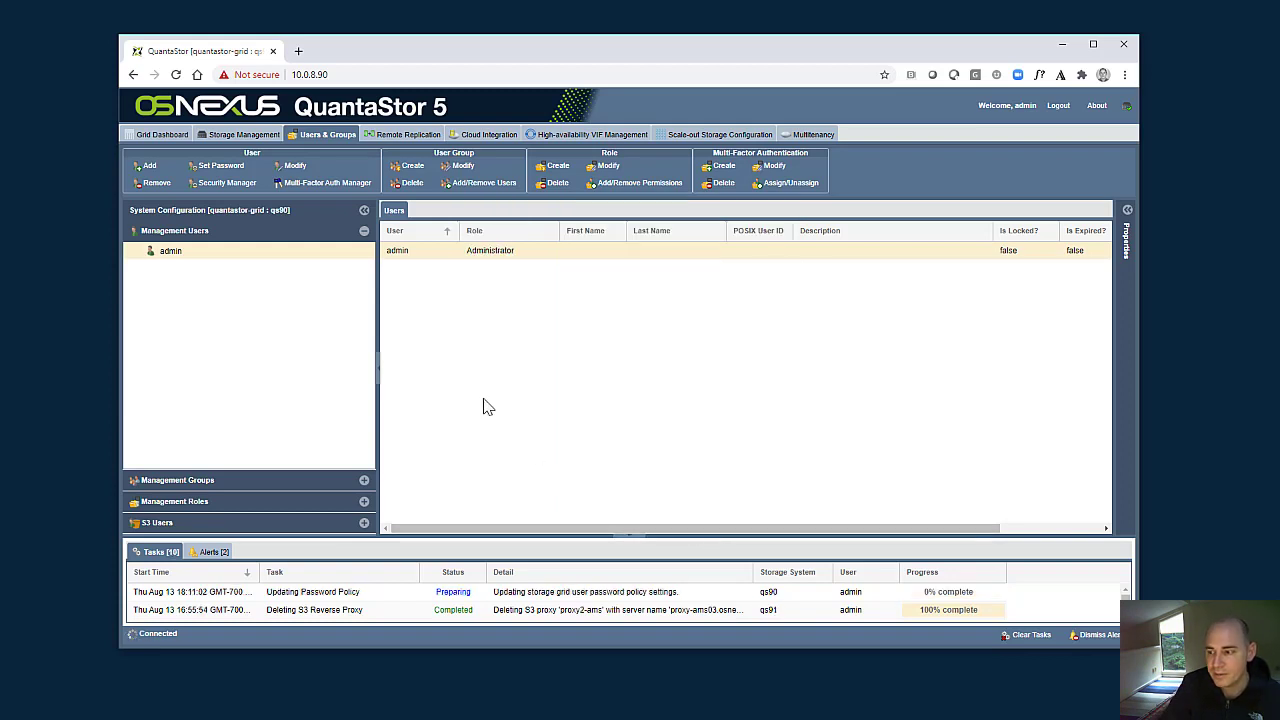
- Reload the management console at 10.0.8.90 and proceed past the browser's certificate privacy warning
key(F5)
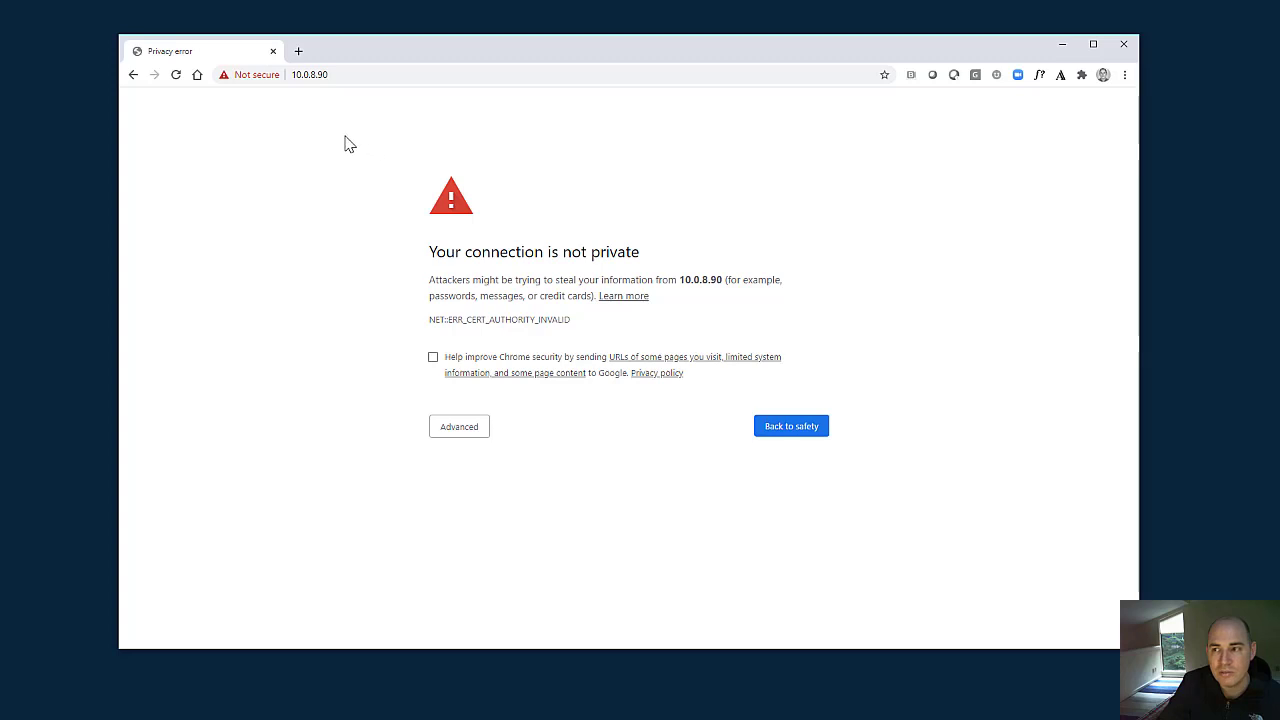
click(343, 77)
key(F5)
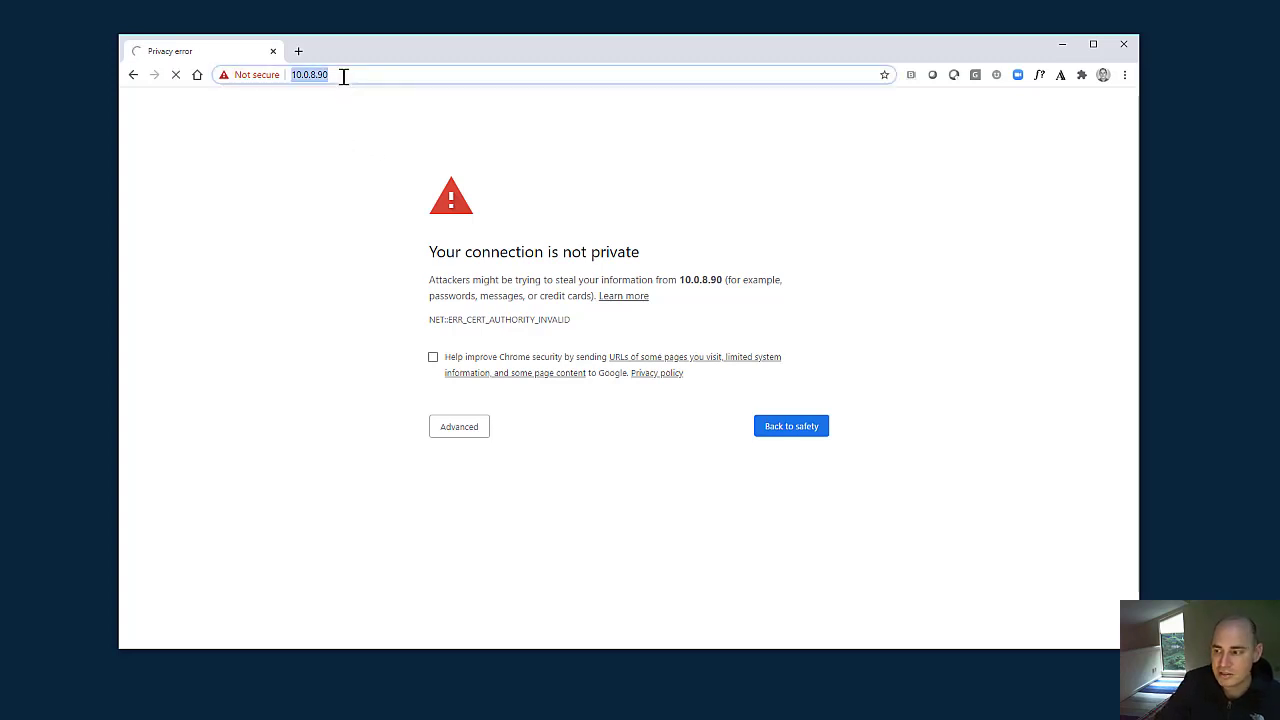
click(475, 443)
click(502, 530)
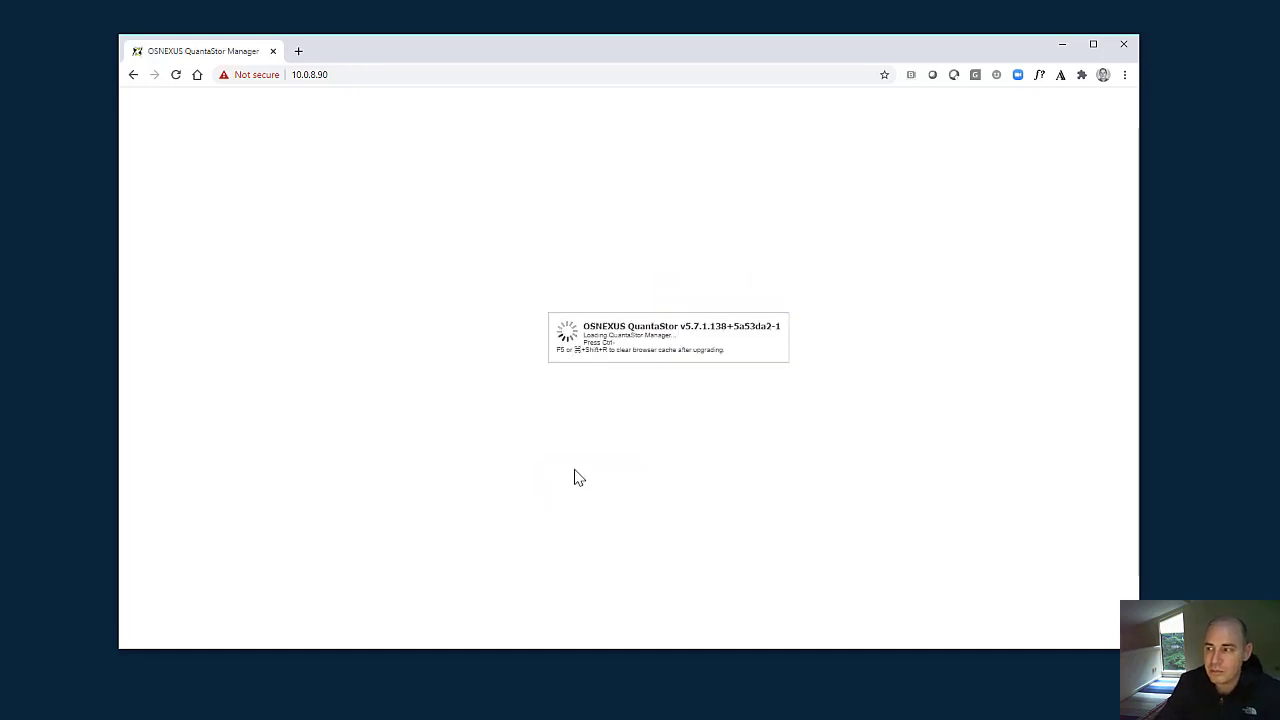
- Log in as admin, acknowledging the system usage notification, and check the browser's connection security information for the site
click(728, 433)
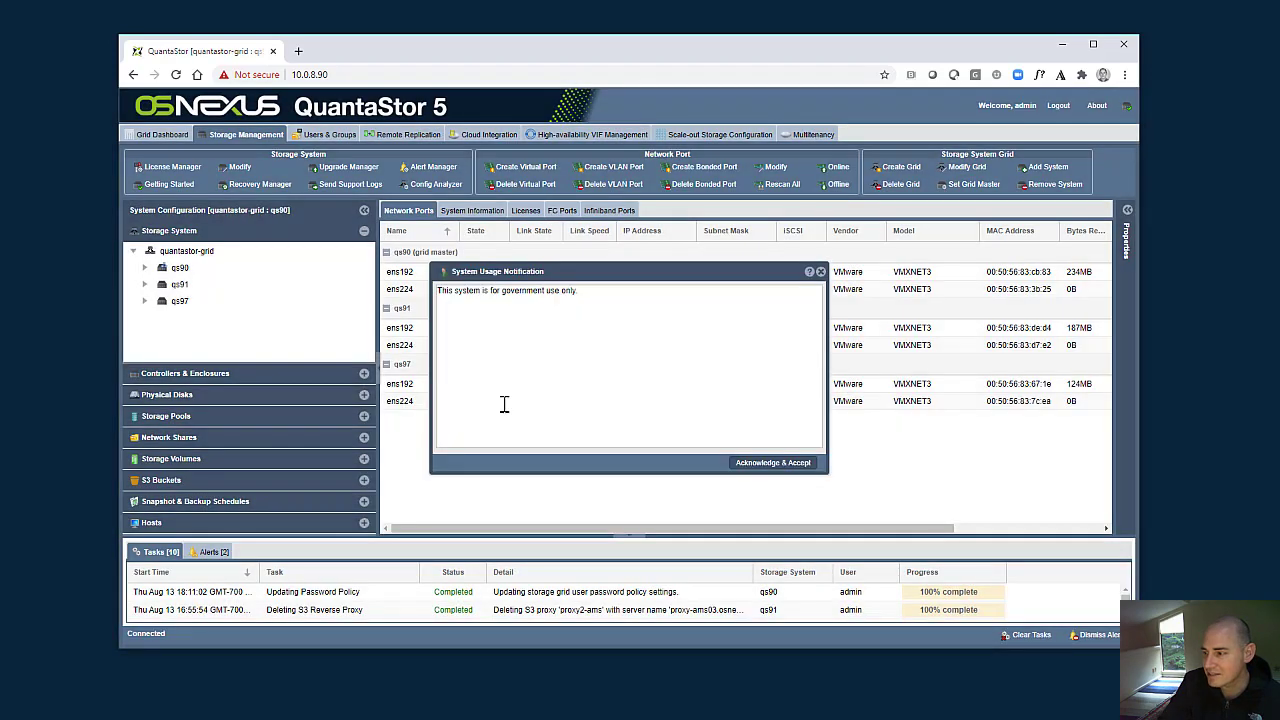
click(787, 465)
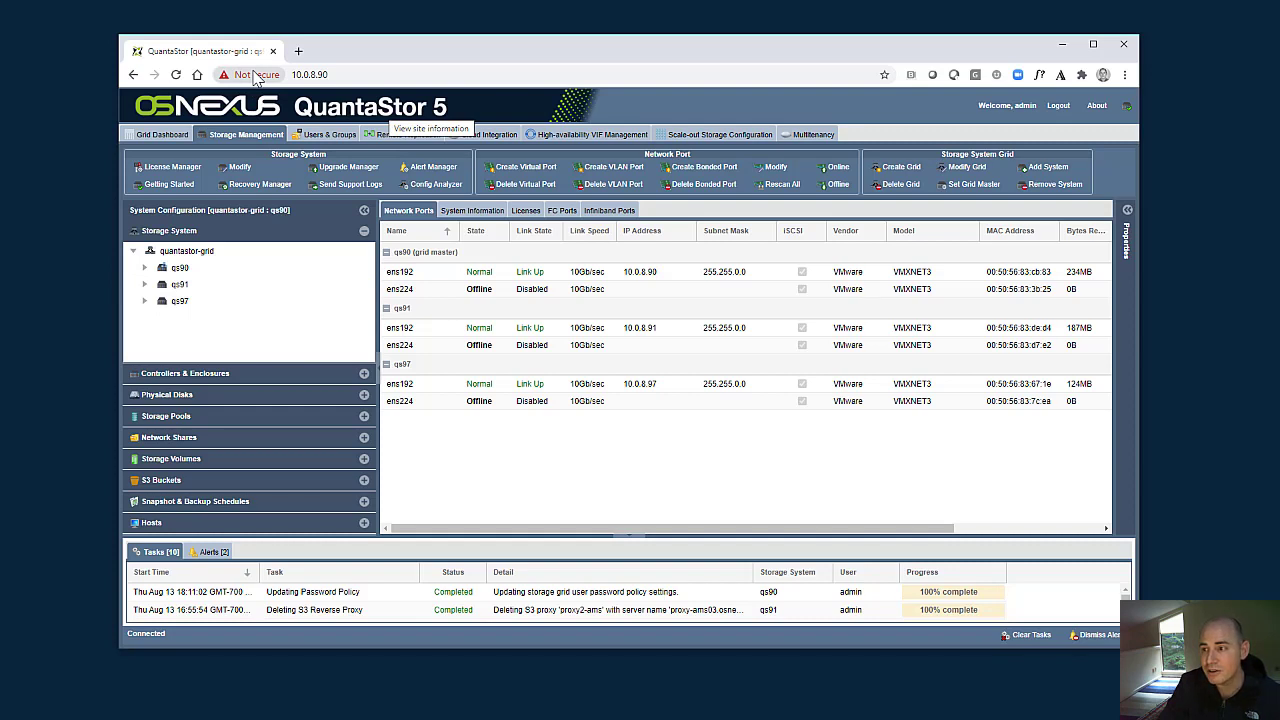
click(258, 76)
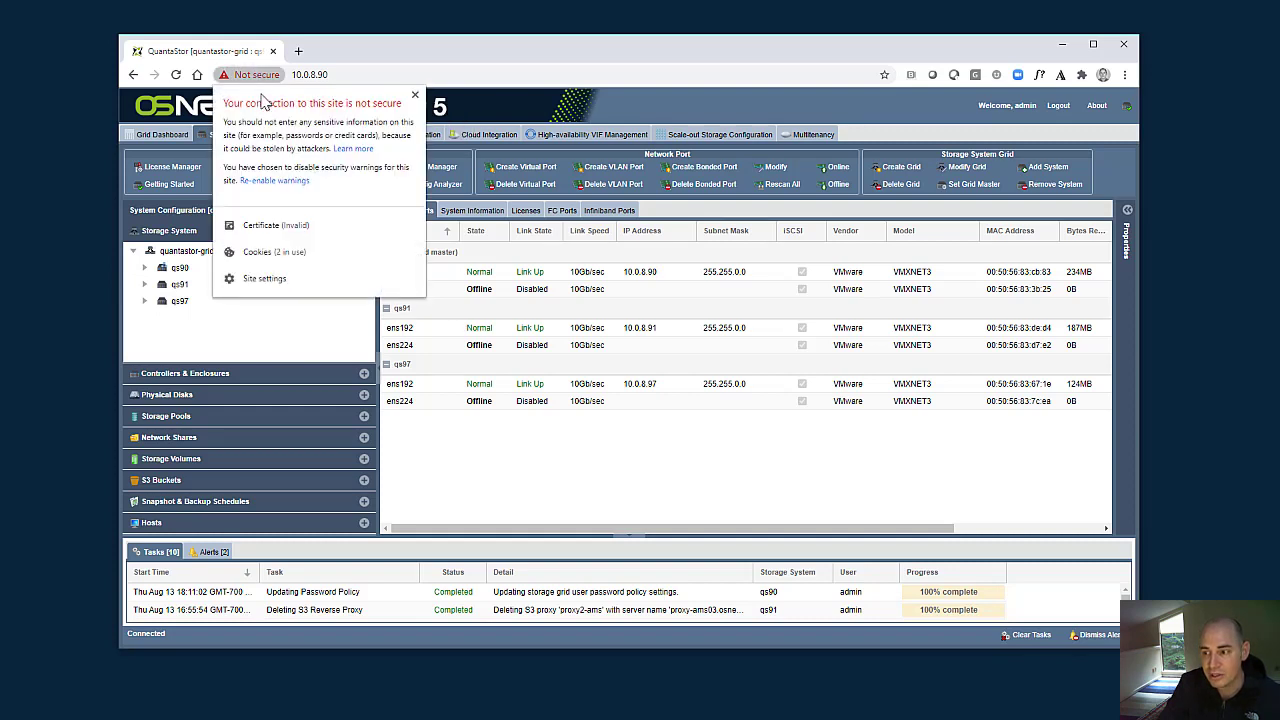
click(504, 450)
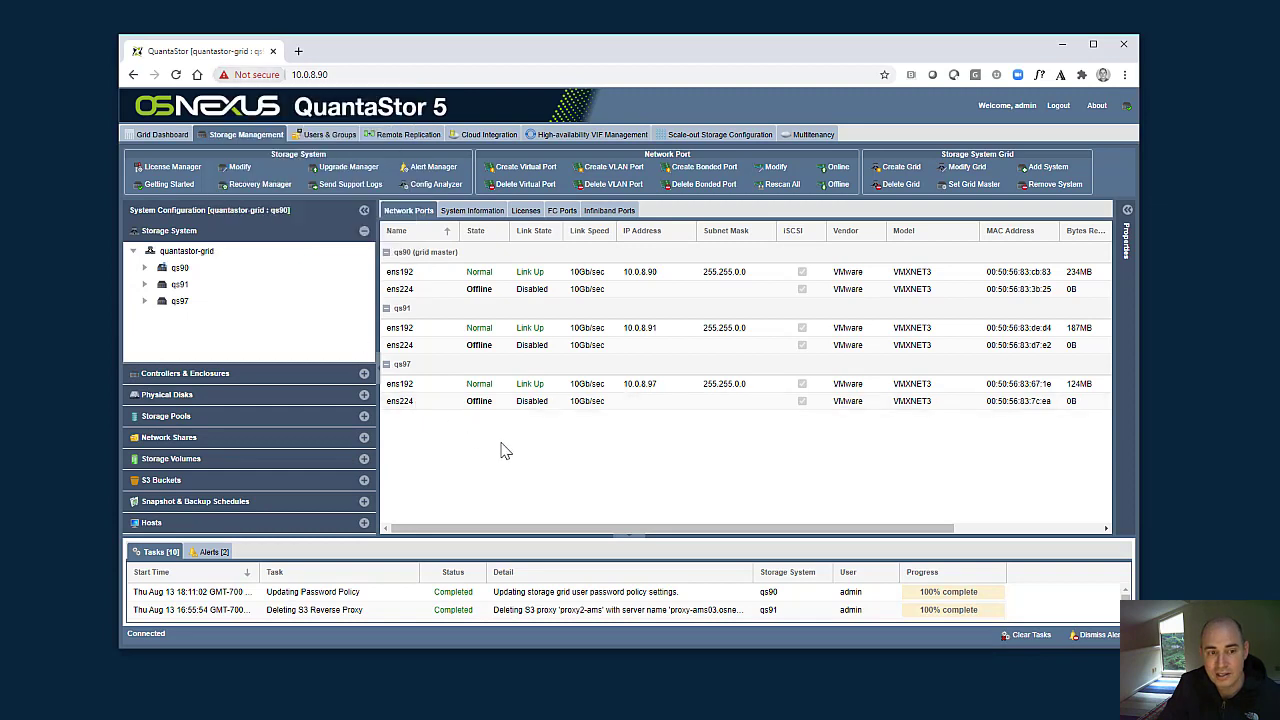
- Open the Set Password dialog for the admin management user
click(331, 136)
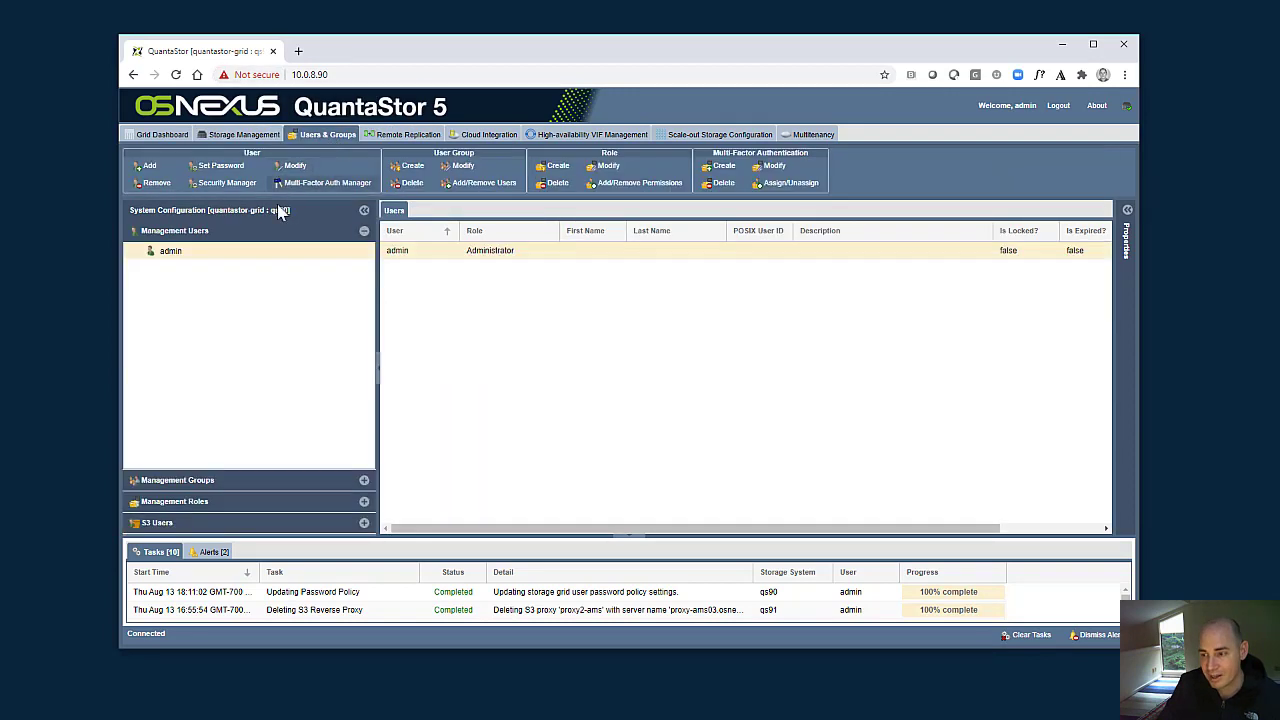
right_click(181, 254)
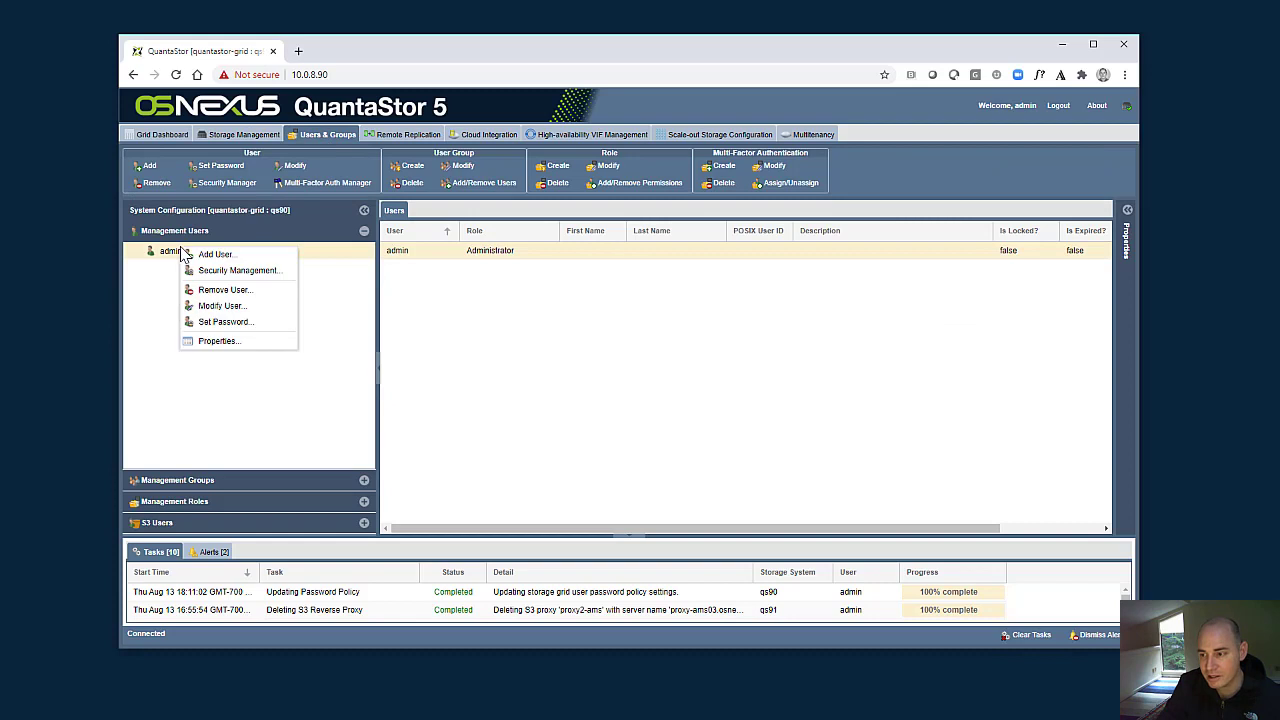
click(222, 322)
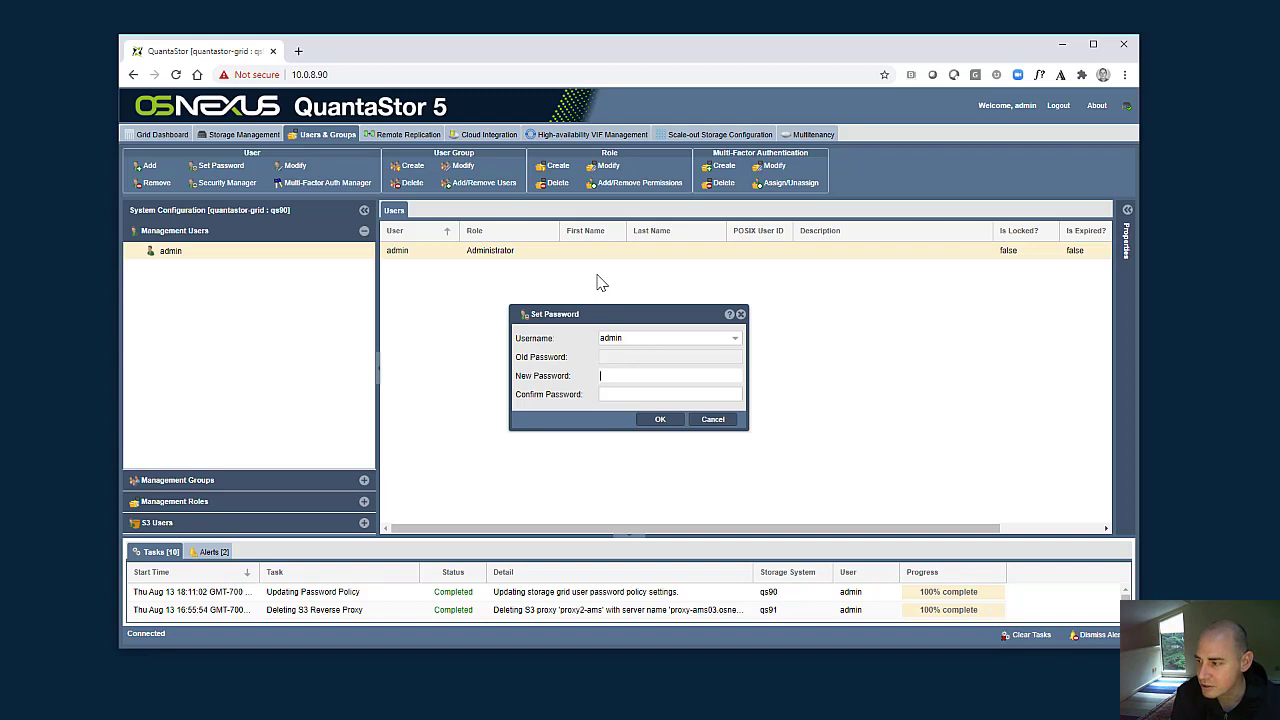
- Try to set a new account password for the admin user, entering it in both the new and confirm password fields
text(••)
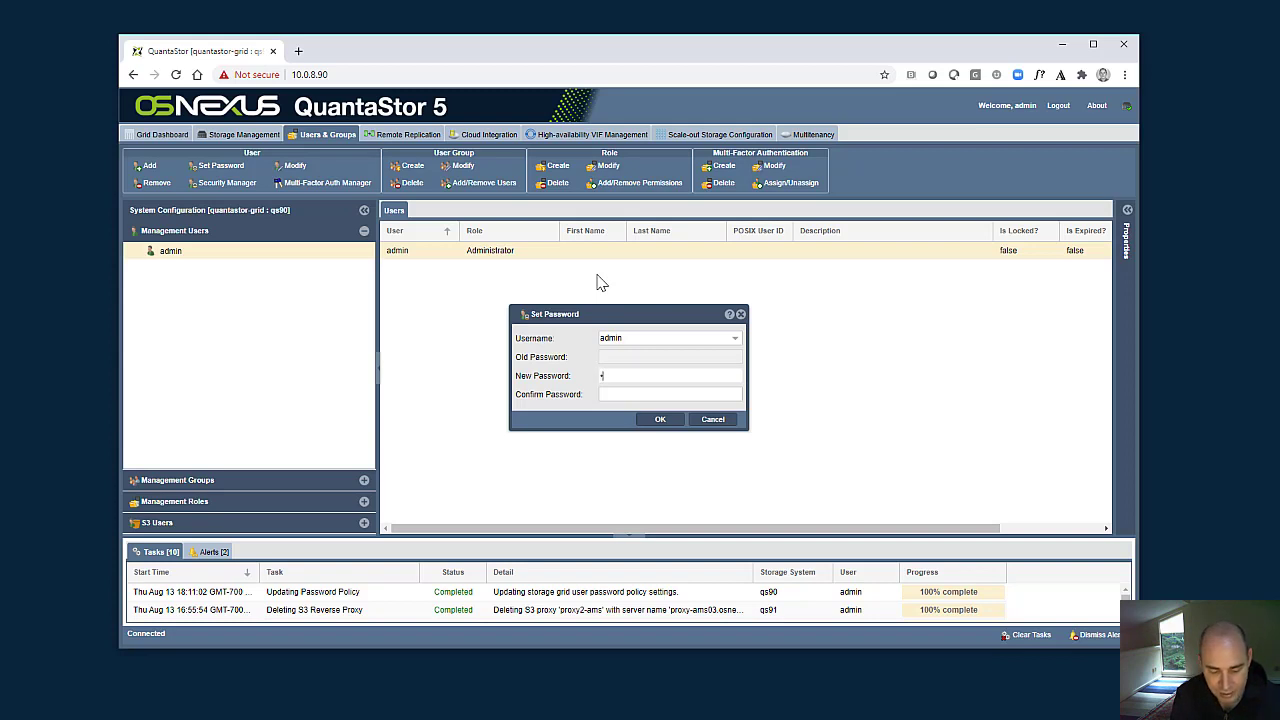
text(••••••)
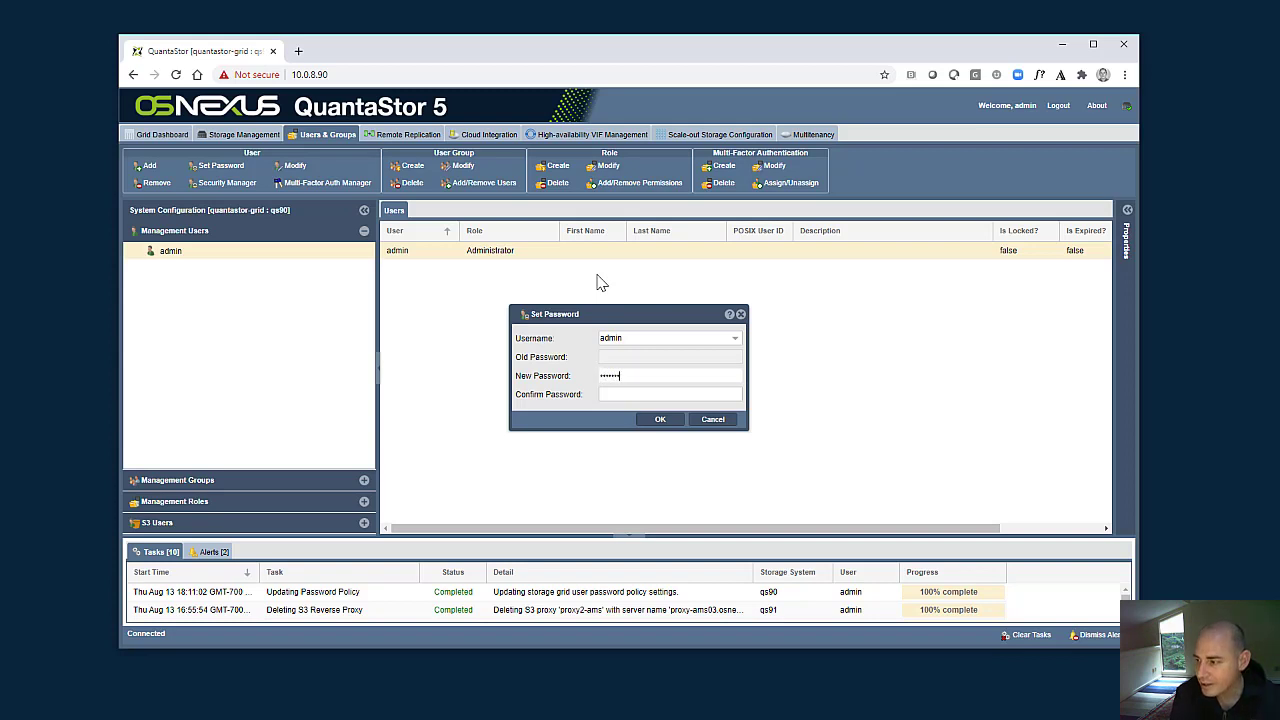
key(Tab)
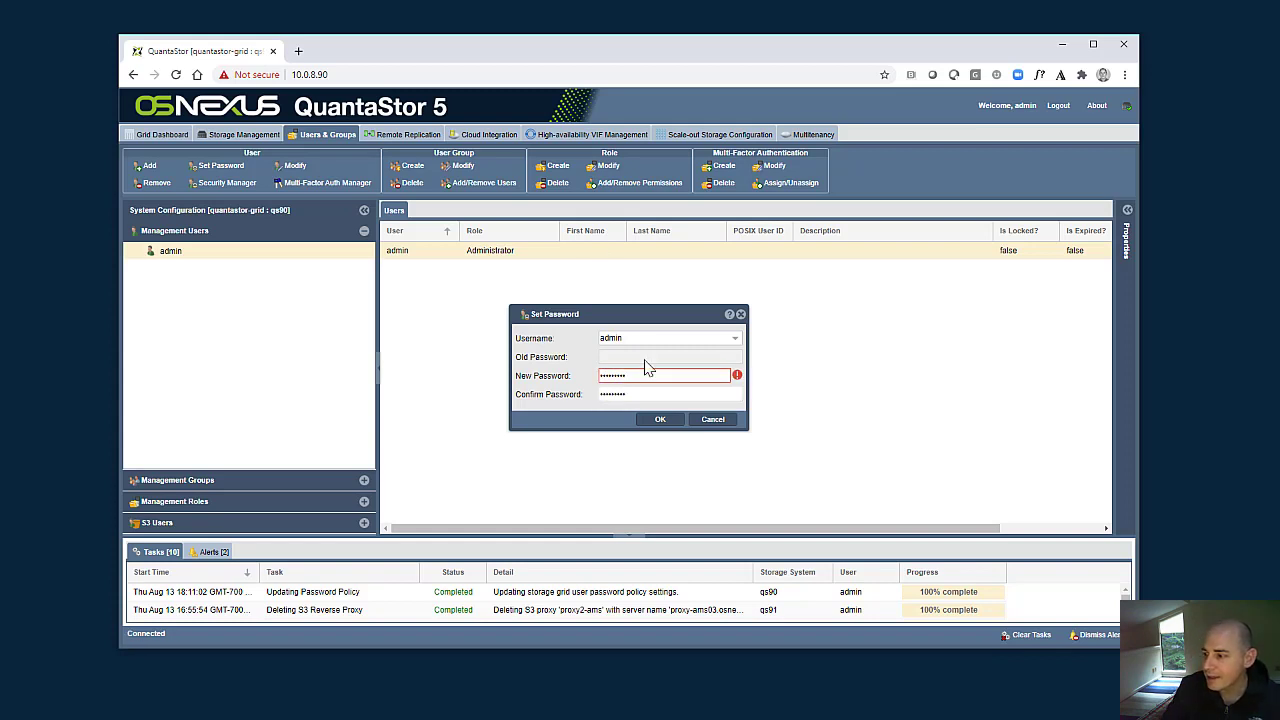
click(660, 419)
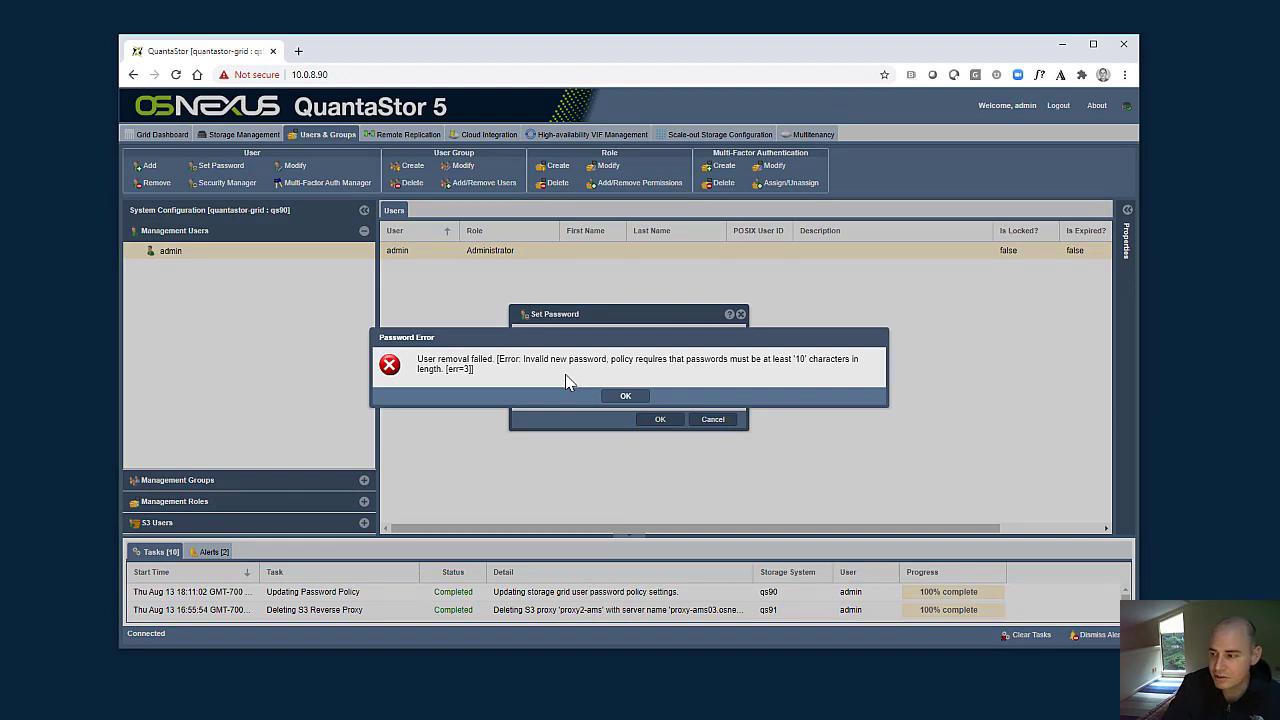
click(625, 396)
- Try a longer account password for the admin user, replacing both the confirm and new password entries
drag(625, 398, 530, 393)
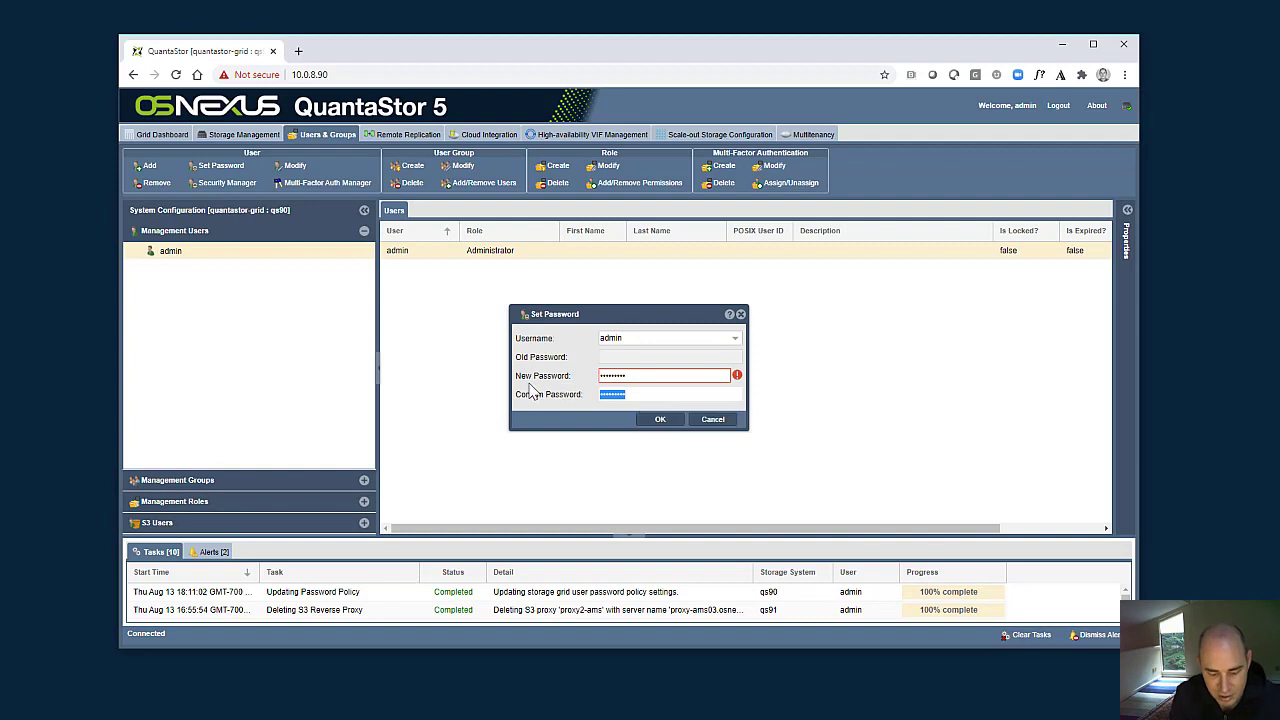
text(••••)
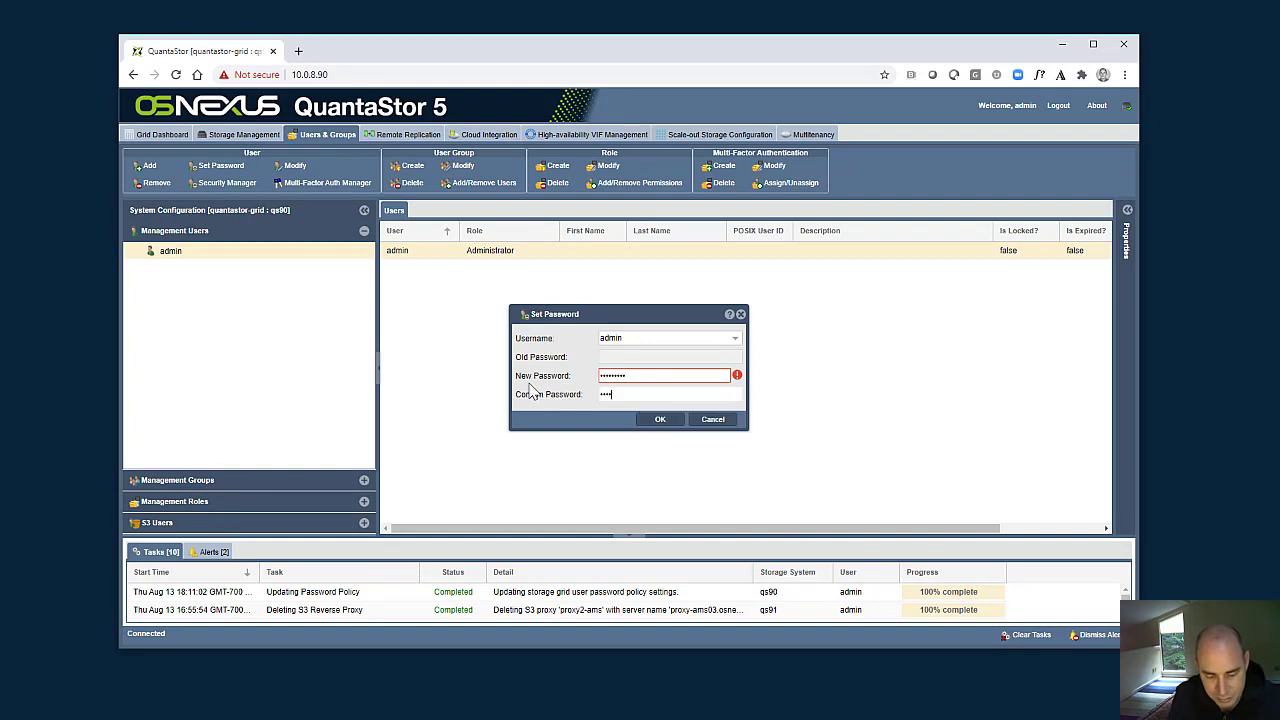
text(•••)
key(shift+Tab)
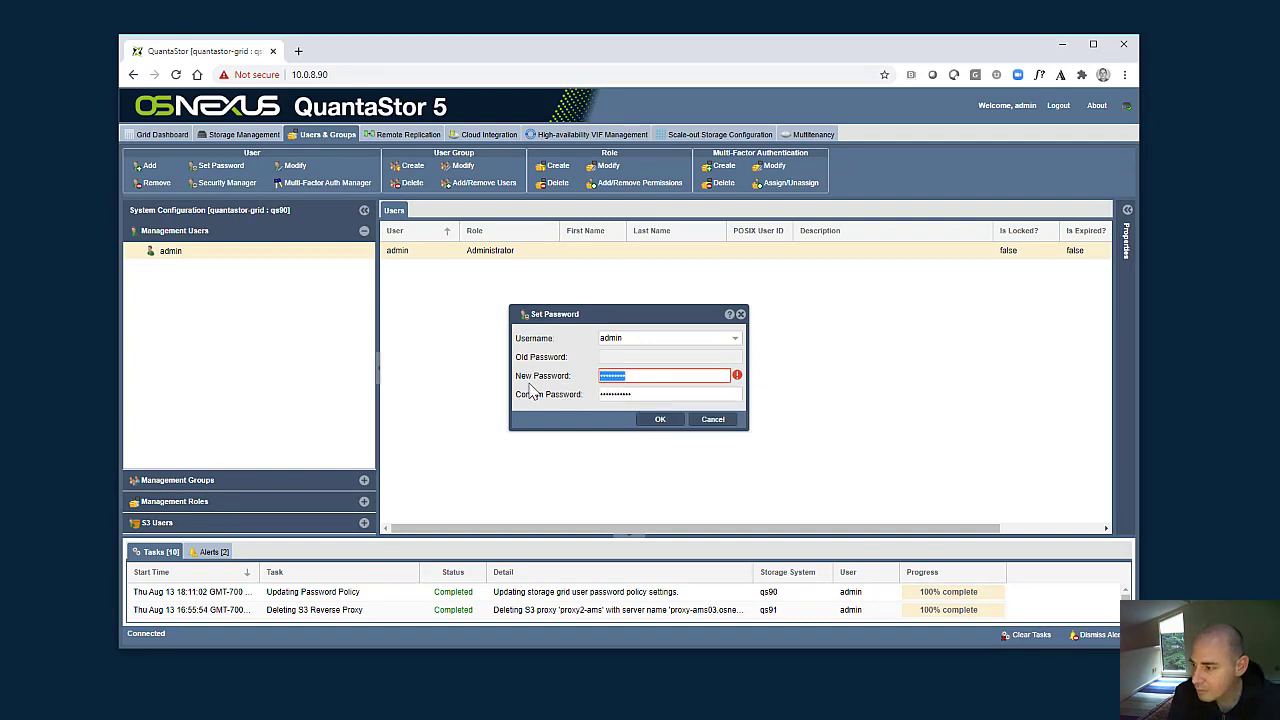
text(•••••••••••)
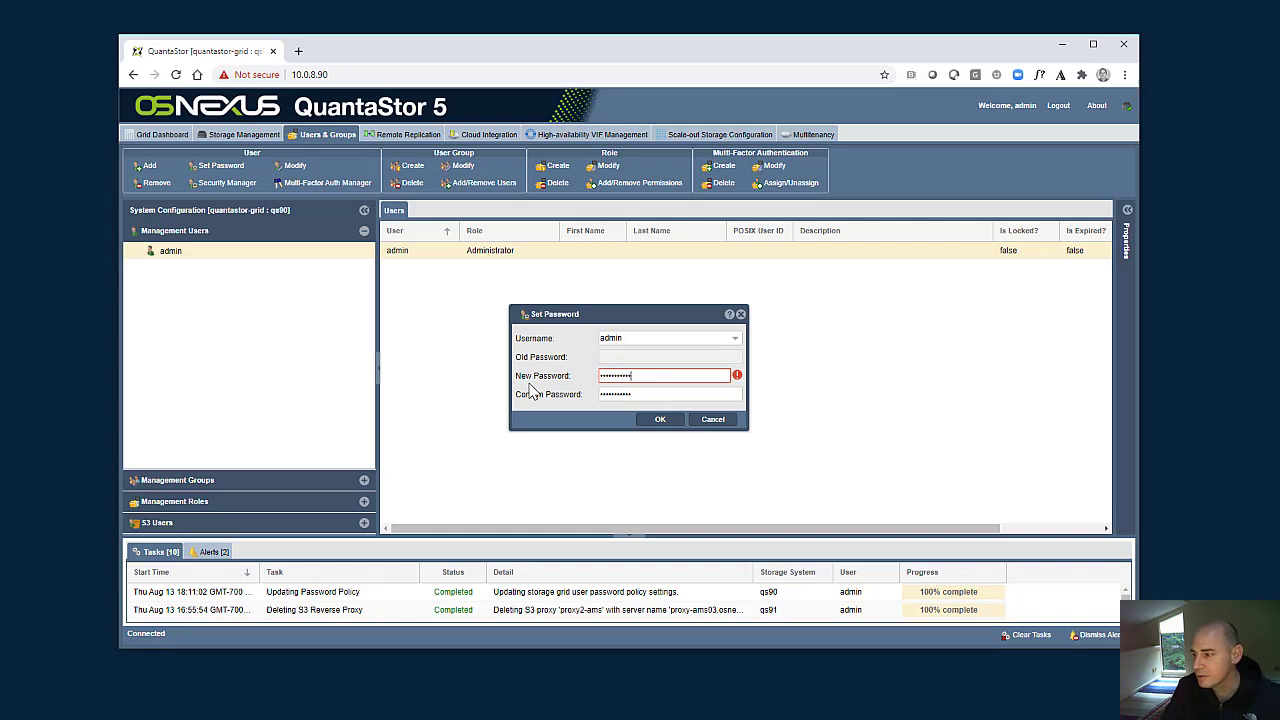
click(660, 420)
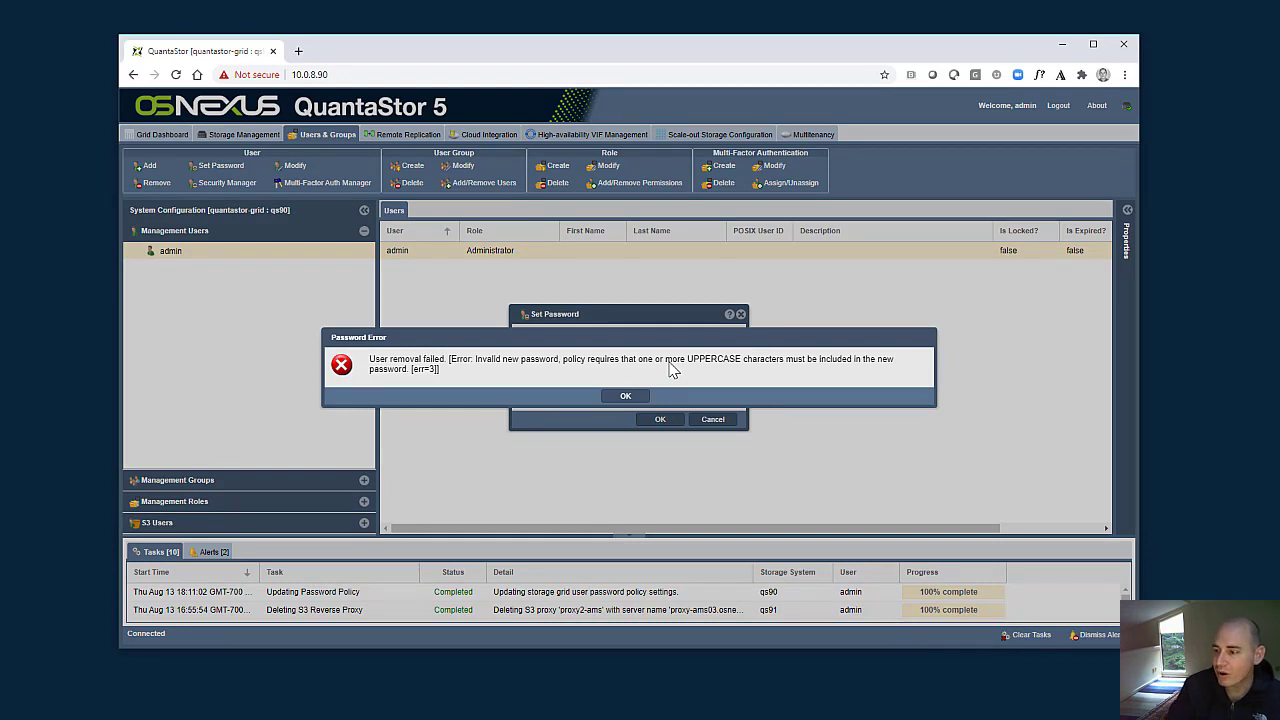
- Enter and confirm a new admin account password that meets the password policy, and apply it
click(625, 396)
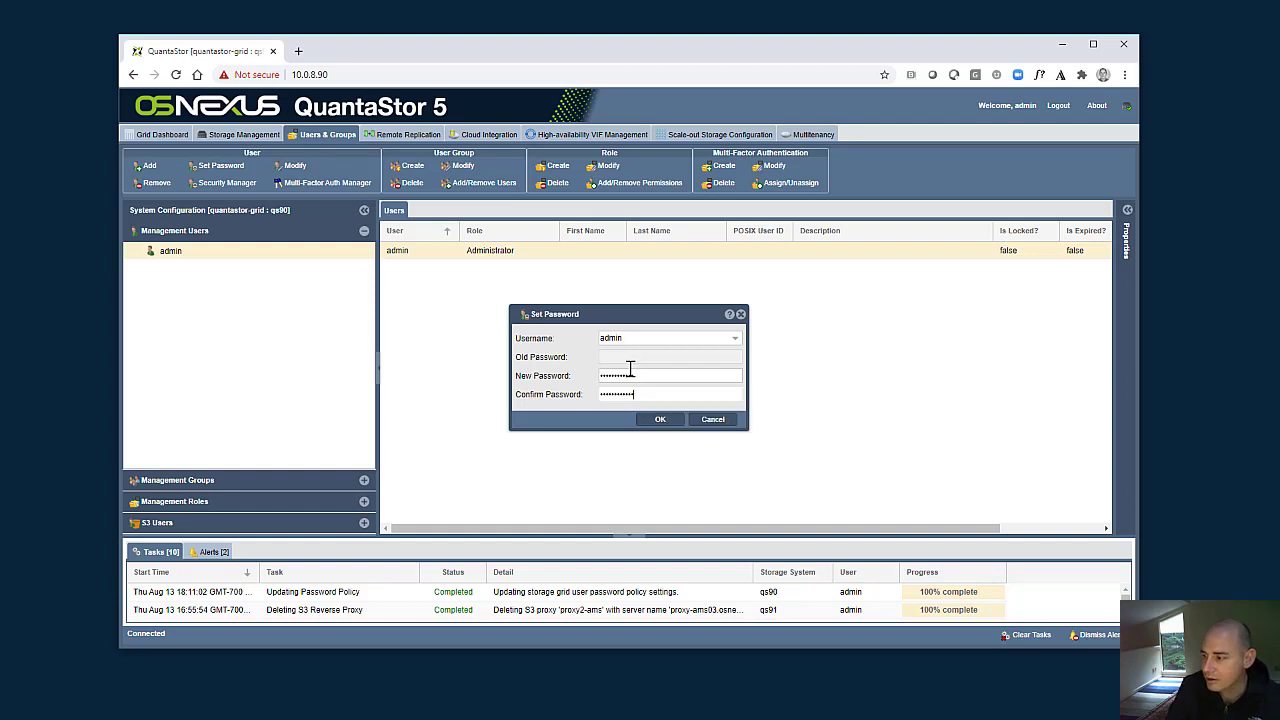
click(650, 420)
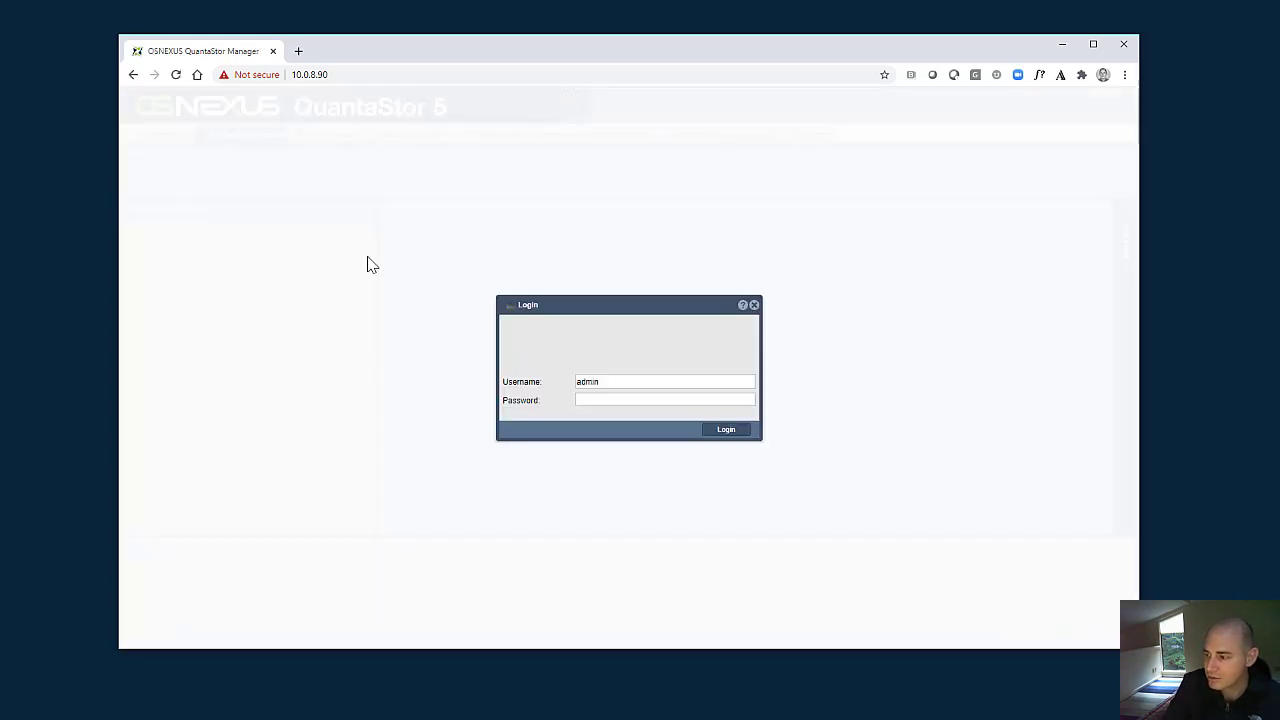
- Log in as admin with the new account password, dismissing the account summary and acknowledging the system usage notification
click(628, 399)
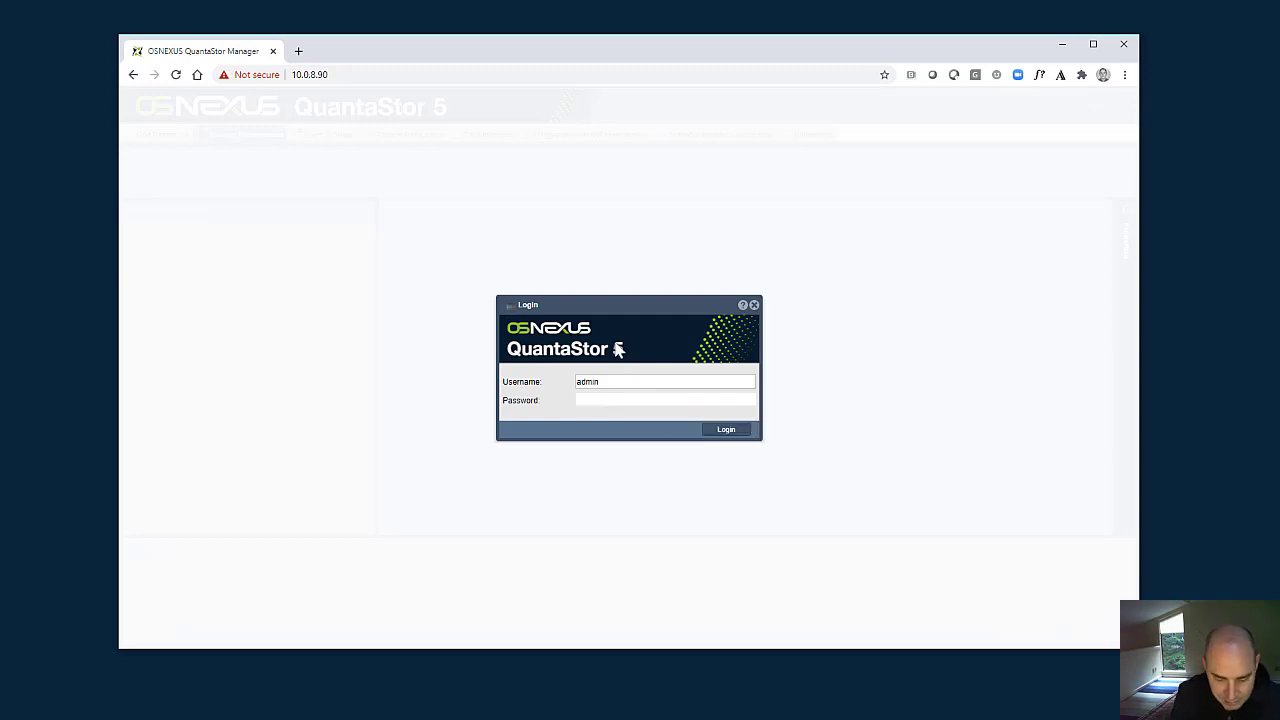
text(••••)
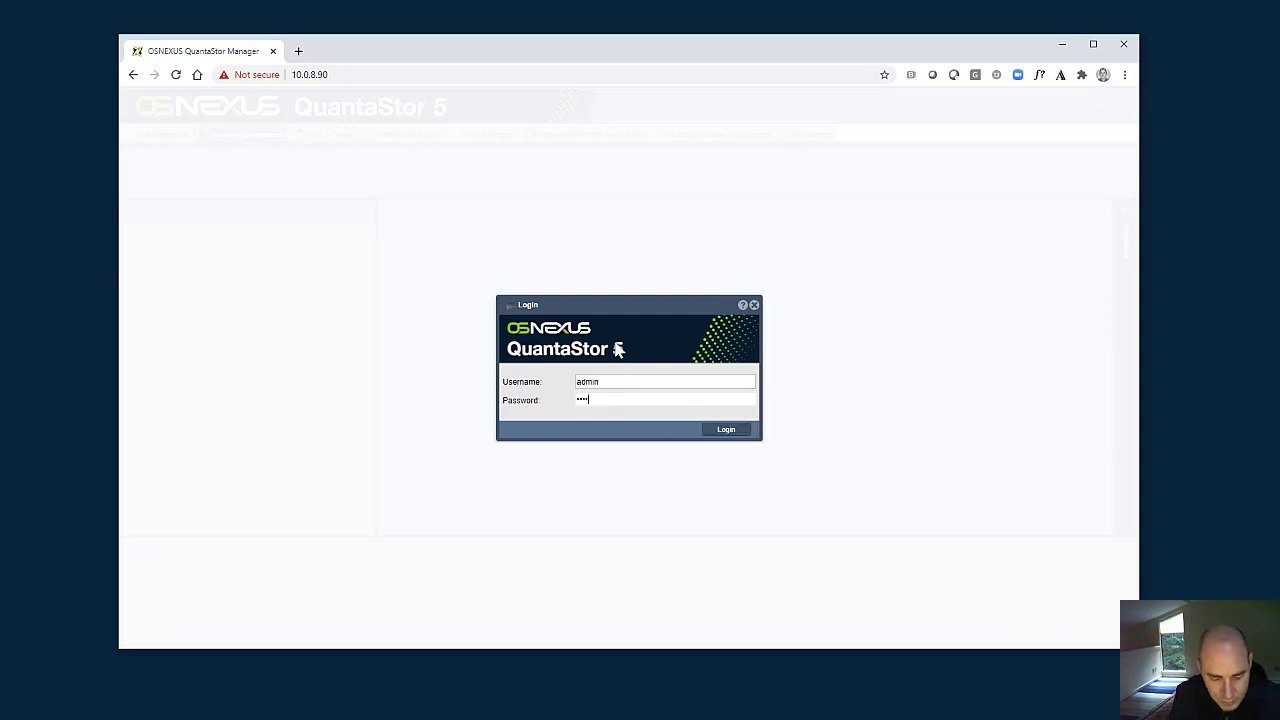
text(•••••••)
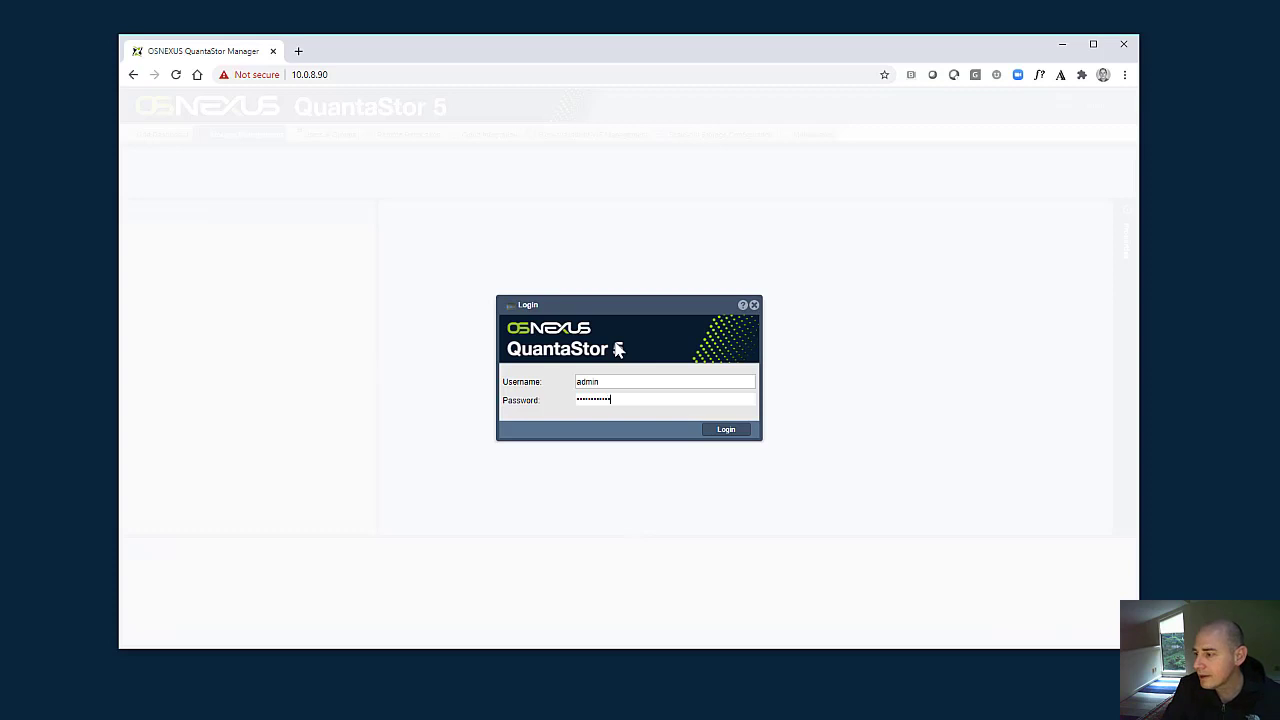
click(733, 431)
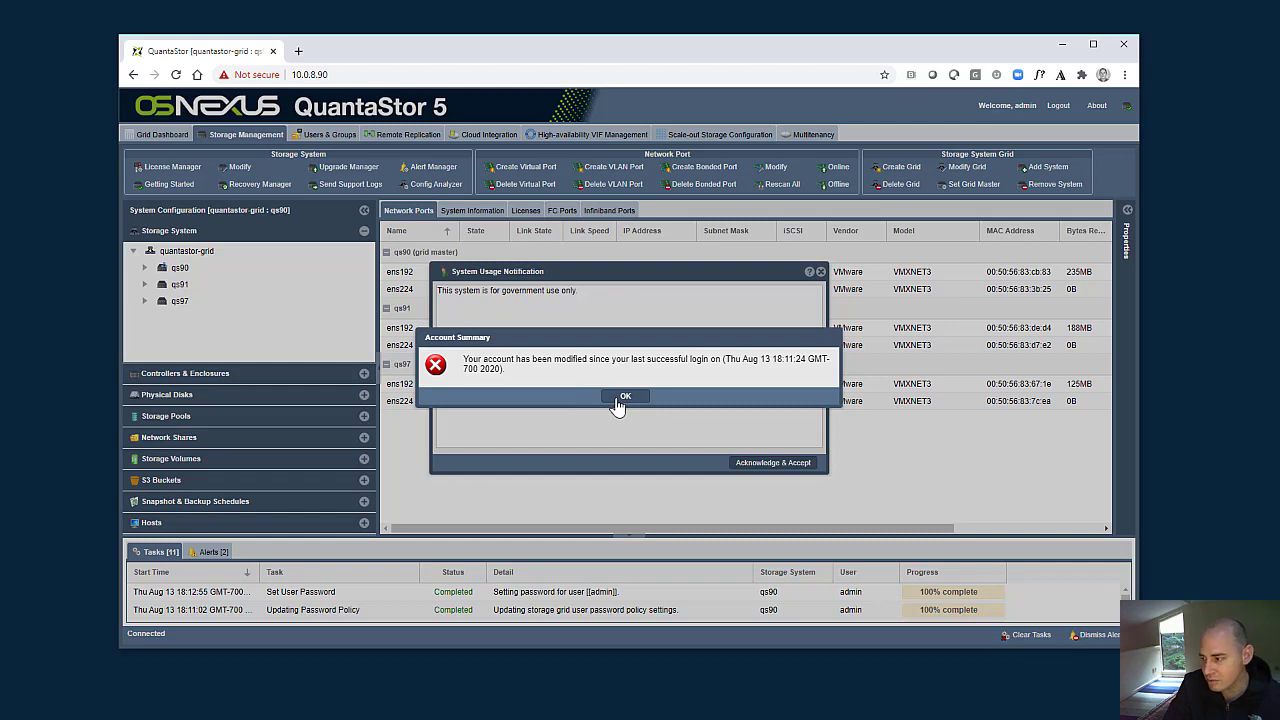
click(620, 398)
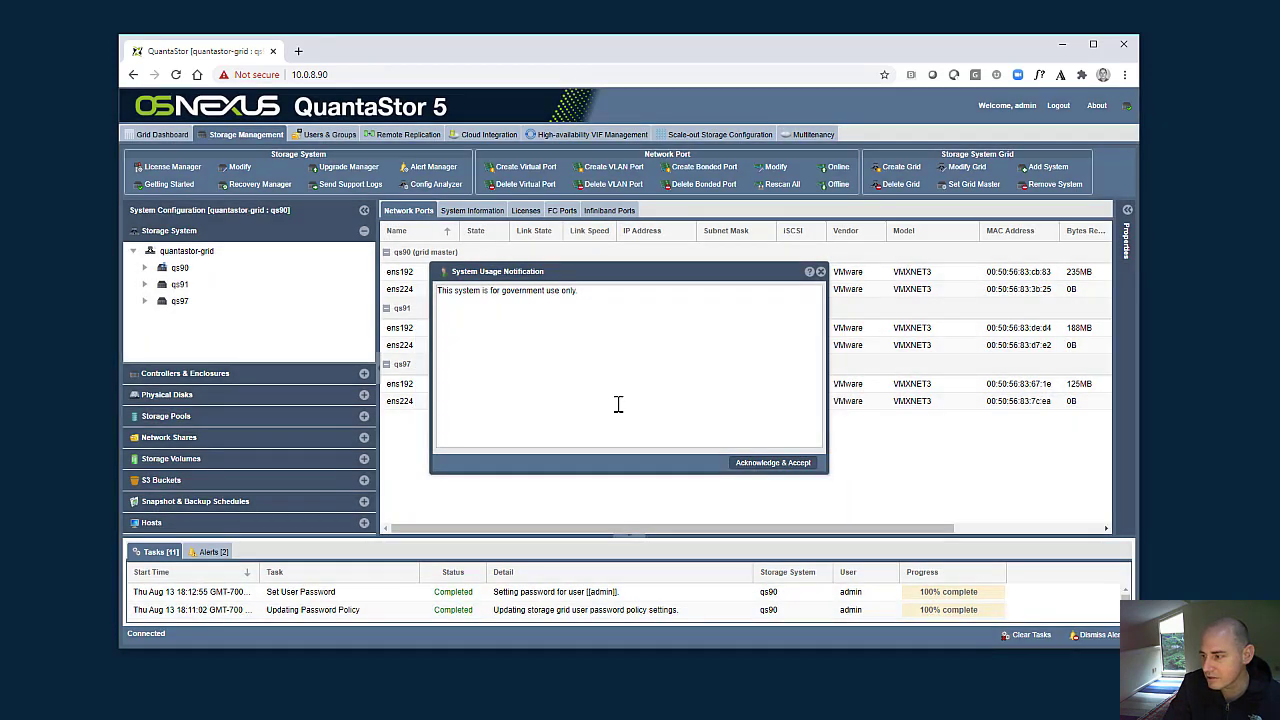
click(752, 465)
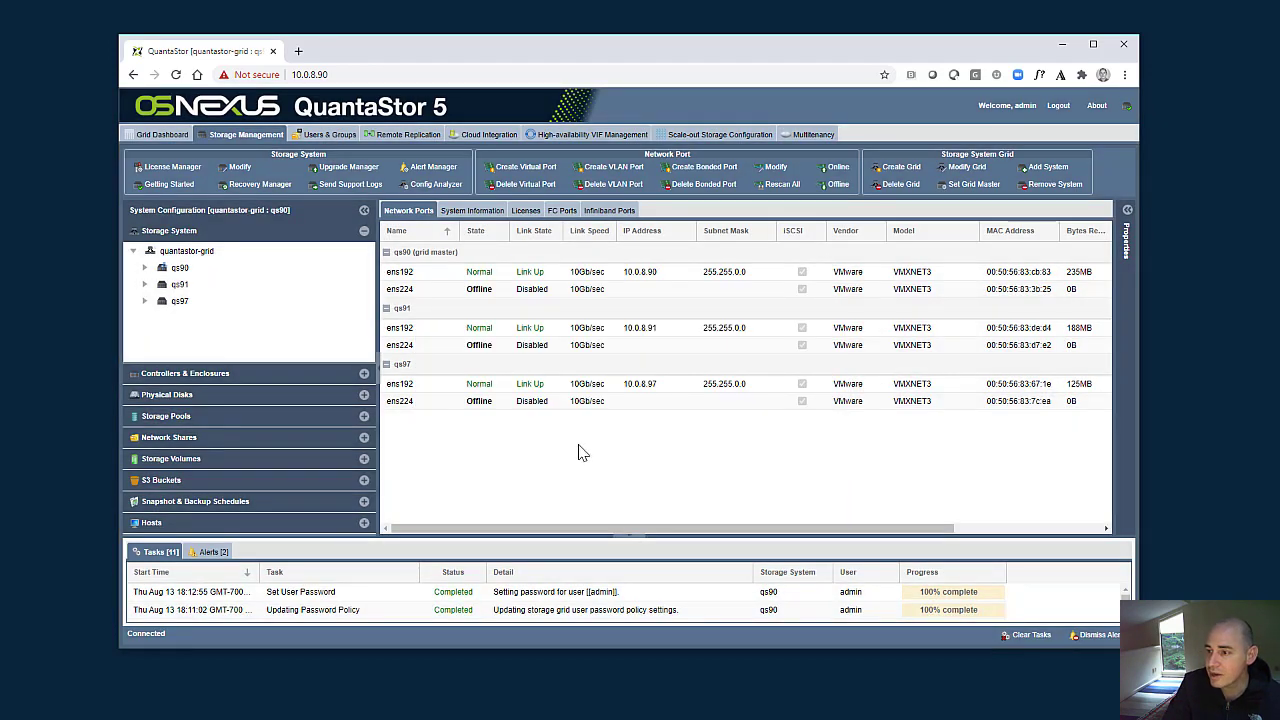
click(328, 134)
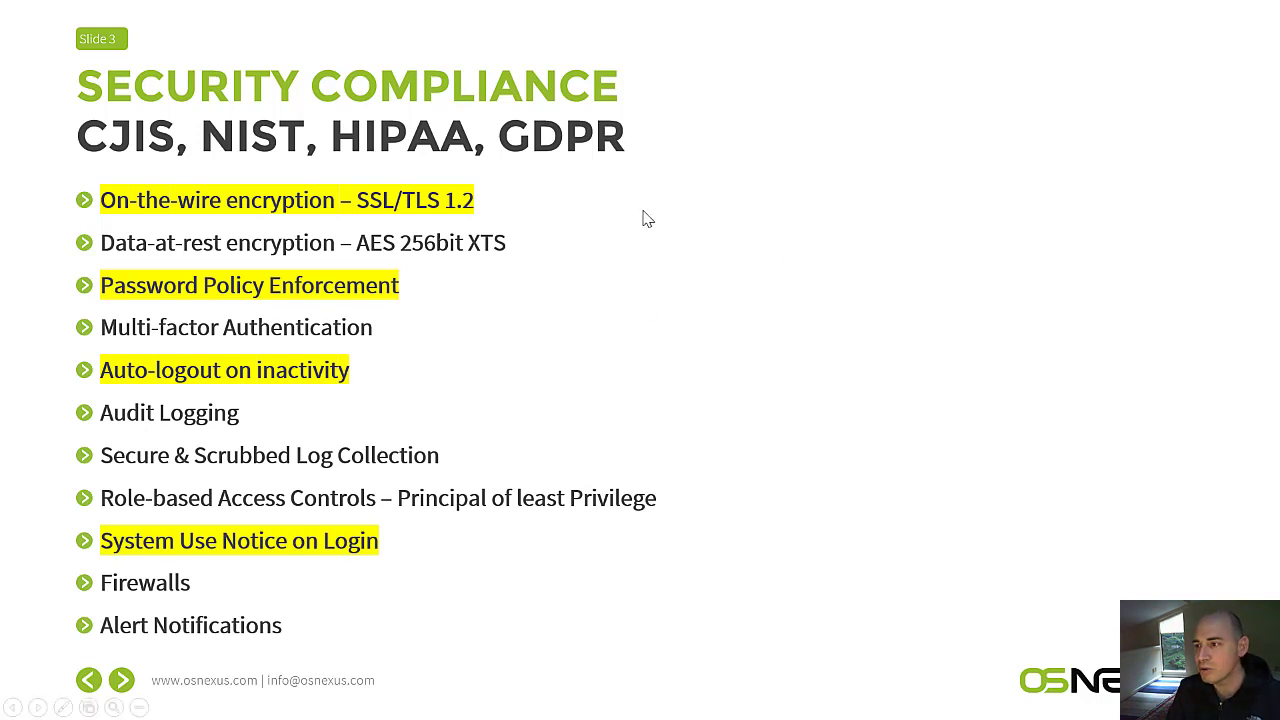
- Switch back to QuantaStor and start a new storage pool, selecting only the four 10GB disks sdd, sde, sdf and sdg
key(alt+Tab)
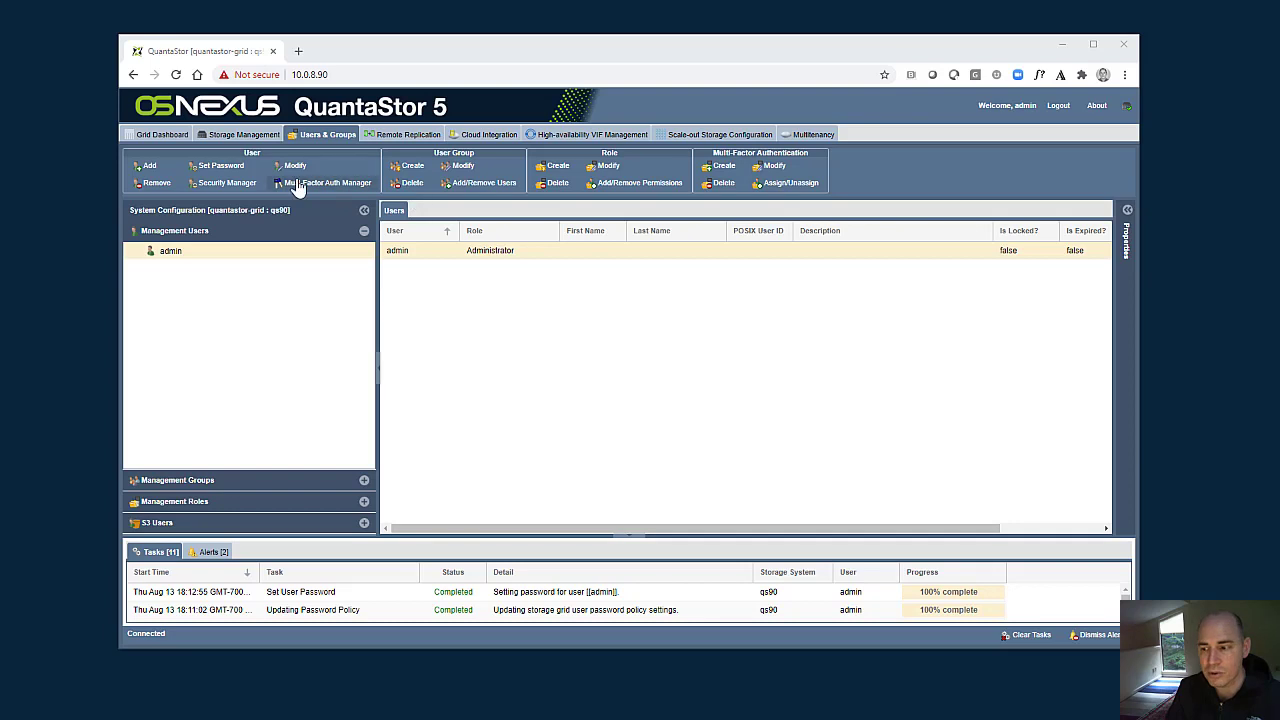
click(246, 138)
click(246, 138)
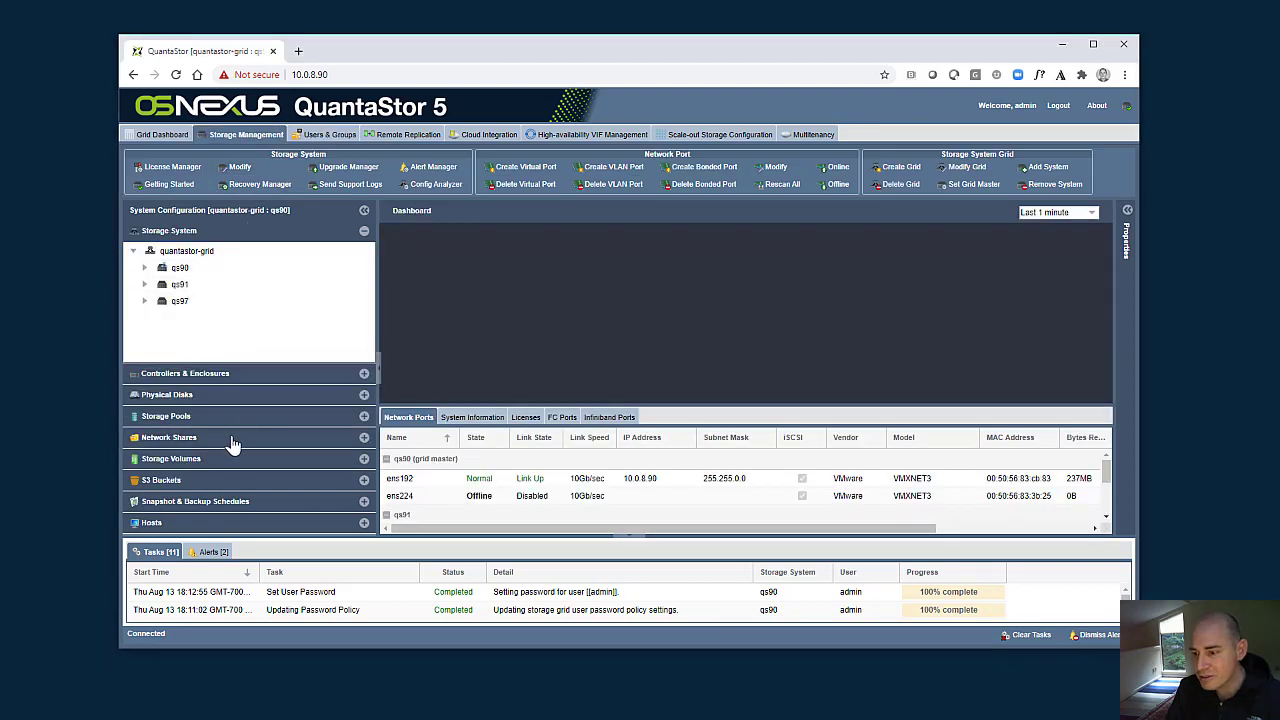
click(212, 428)
right_click(172, 314)
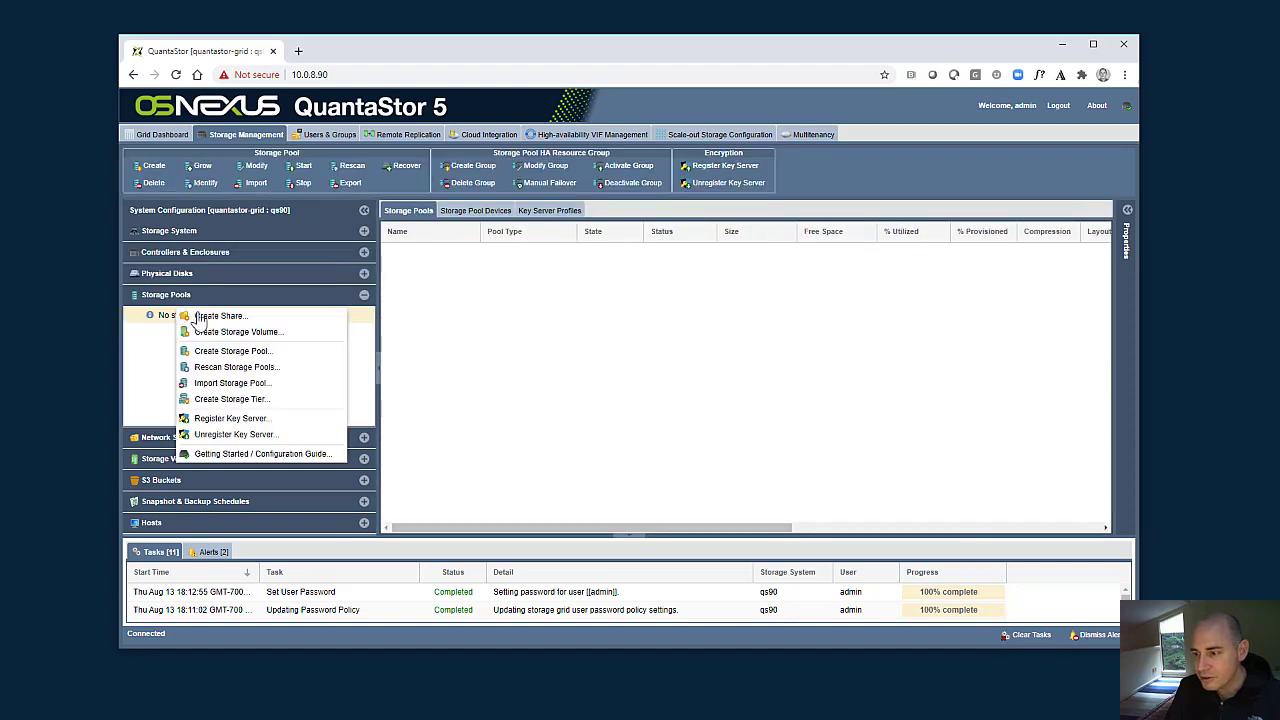
click(234, 352)
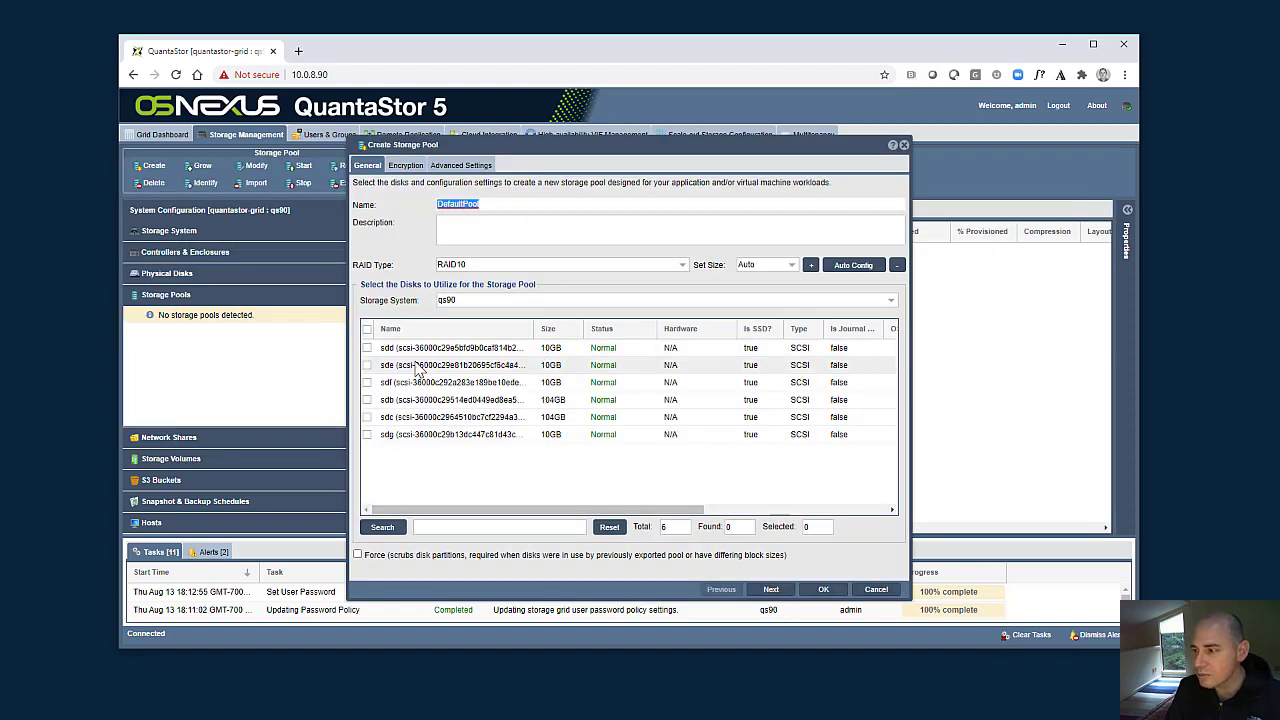
click(366, 331)
click(367, 333)
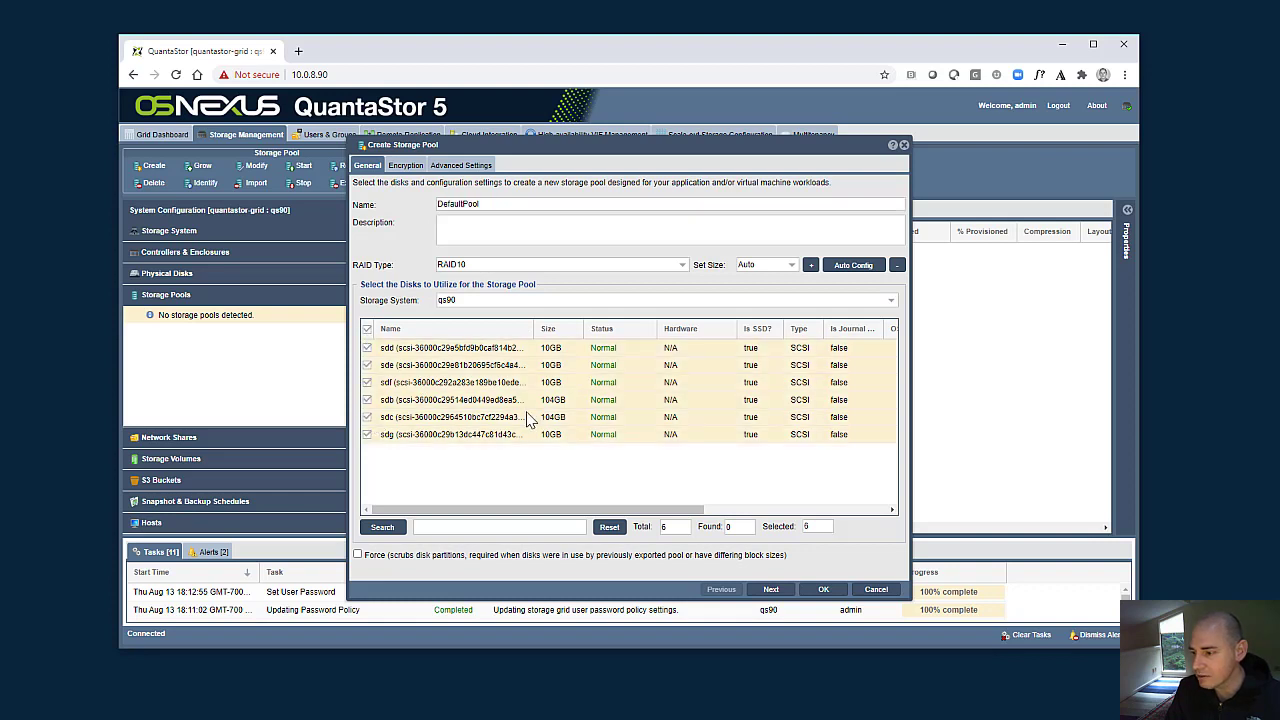
click(367, 399)
click(367, 417)
- Enable encryption for the new storage pool with the Encrypt with No Passphrase key protection and create the pool
click(406, 166)
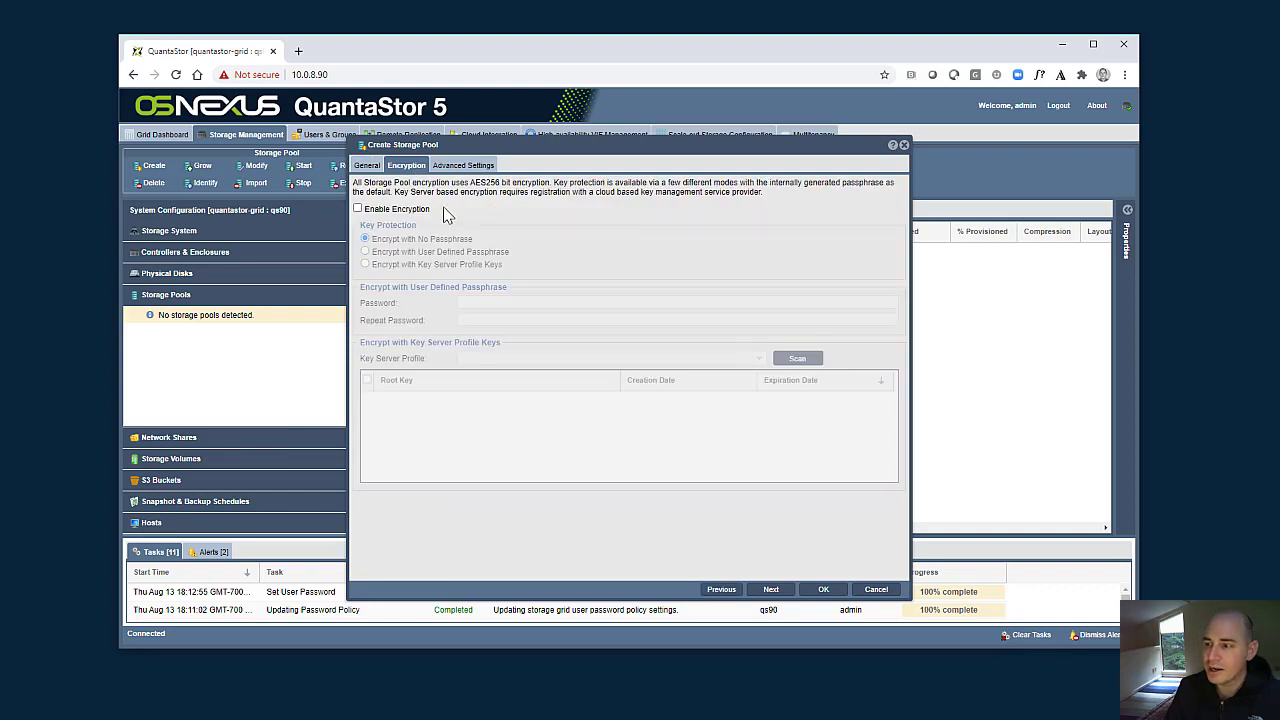
click(413, 213)
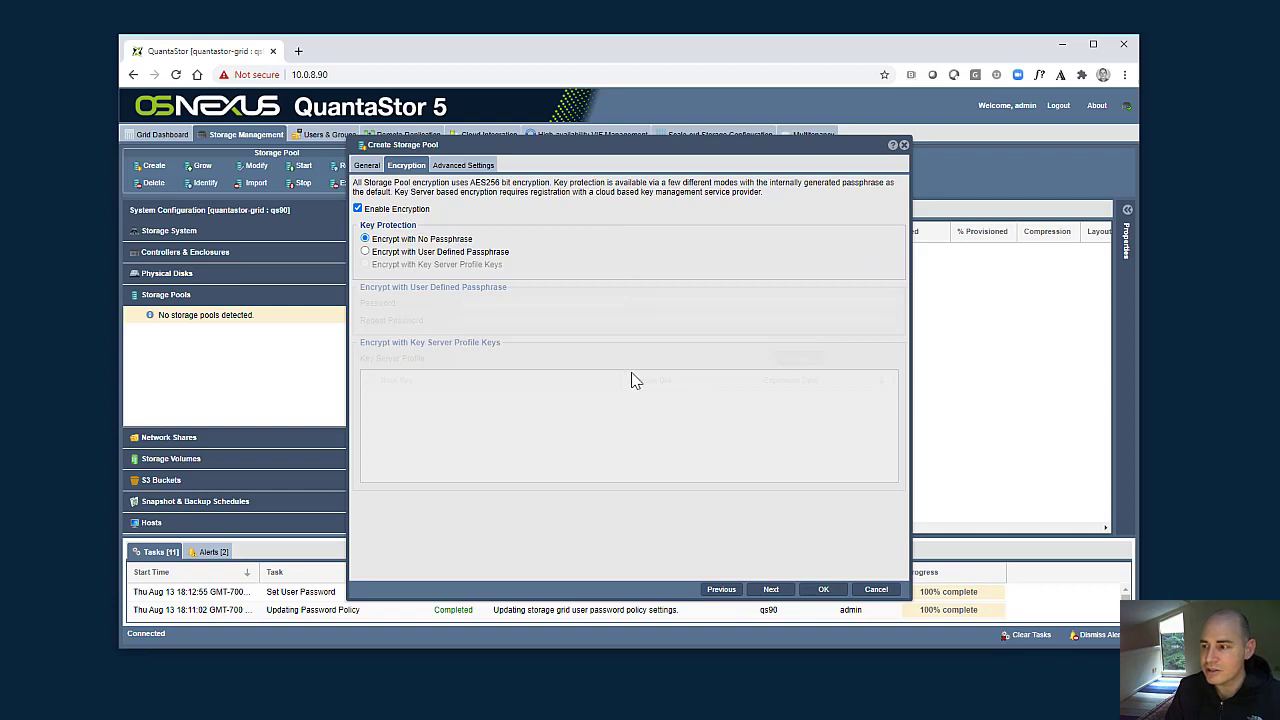
click(470, 254)
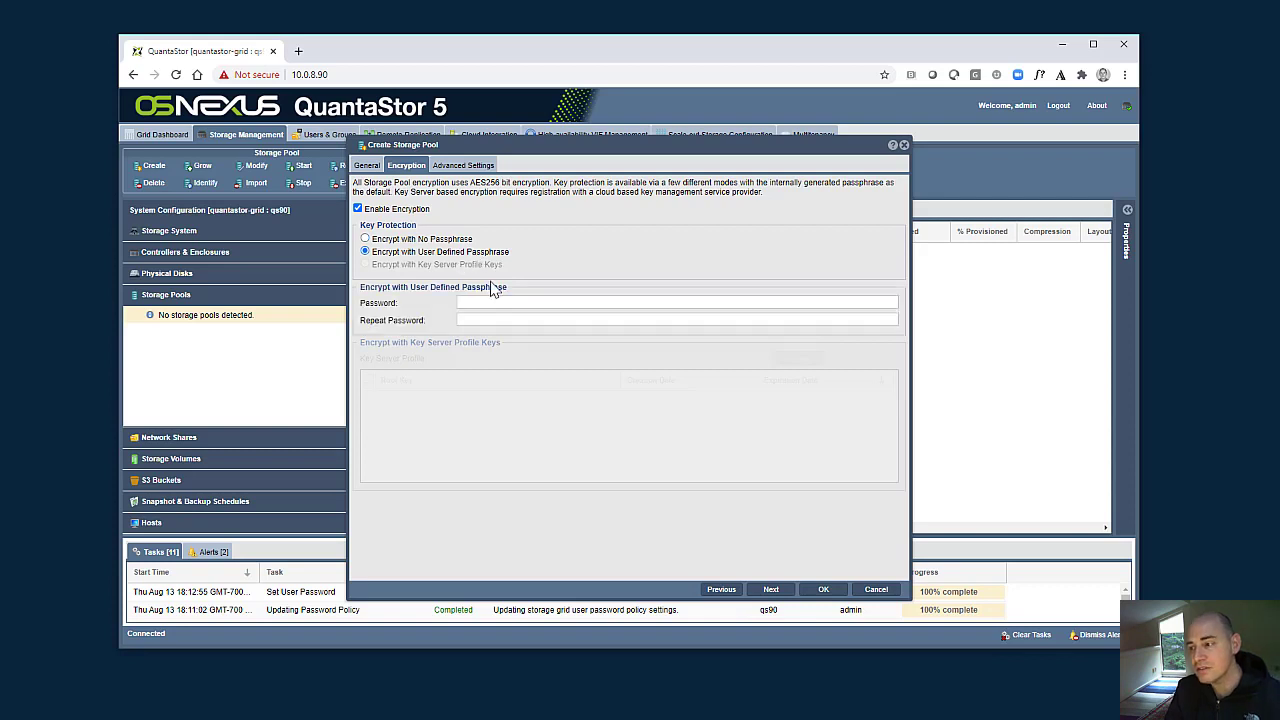
click(476, 244)
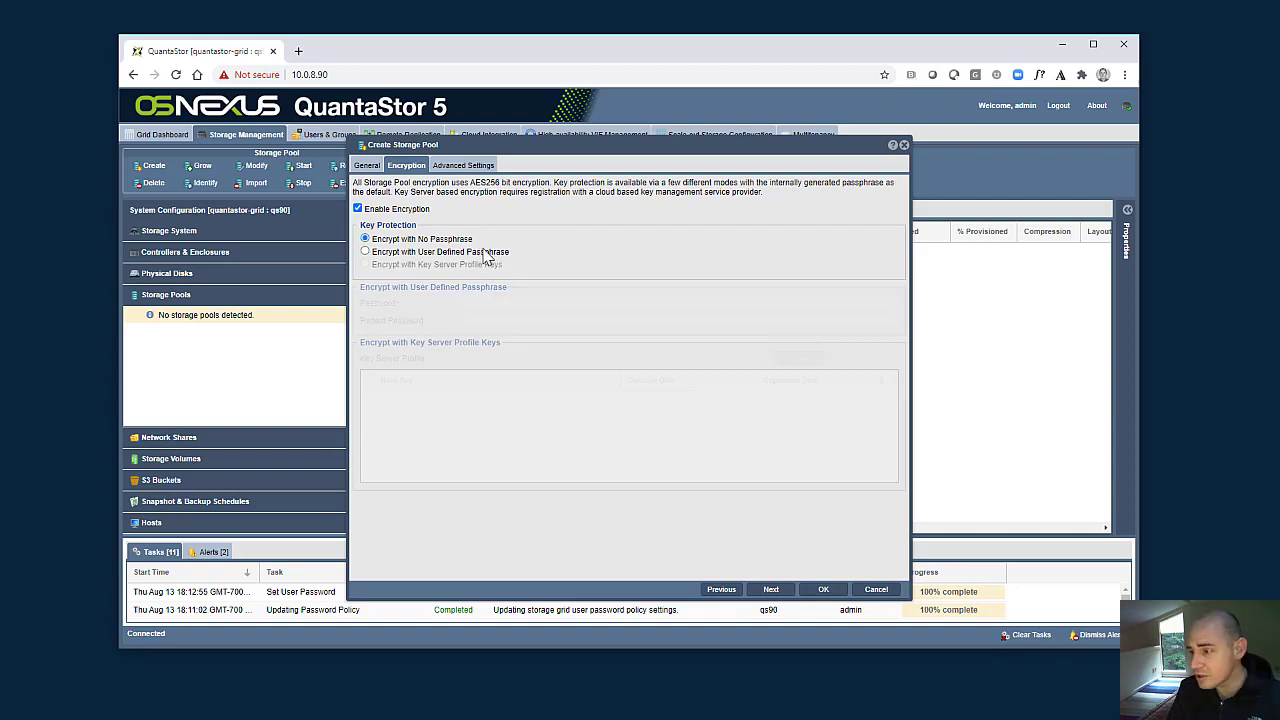
click(822, 591)
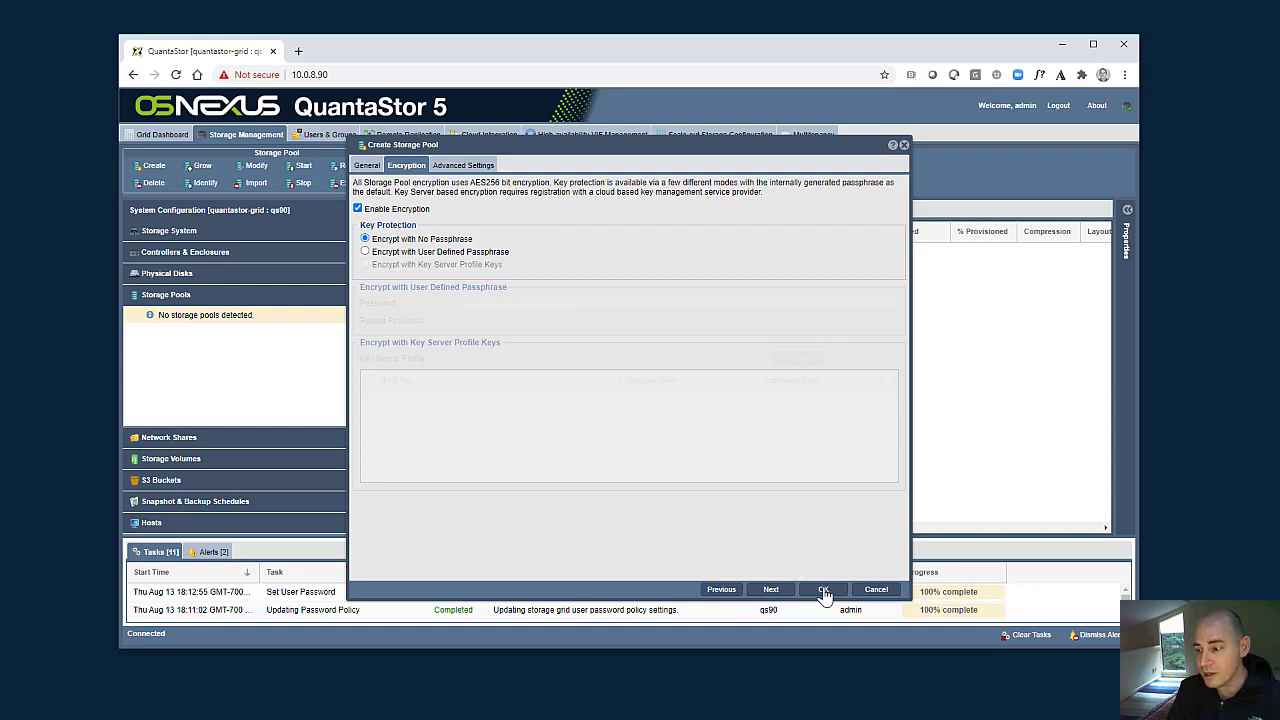
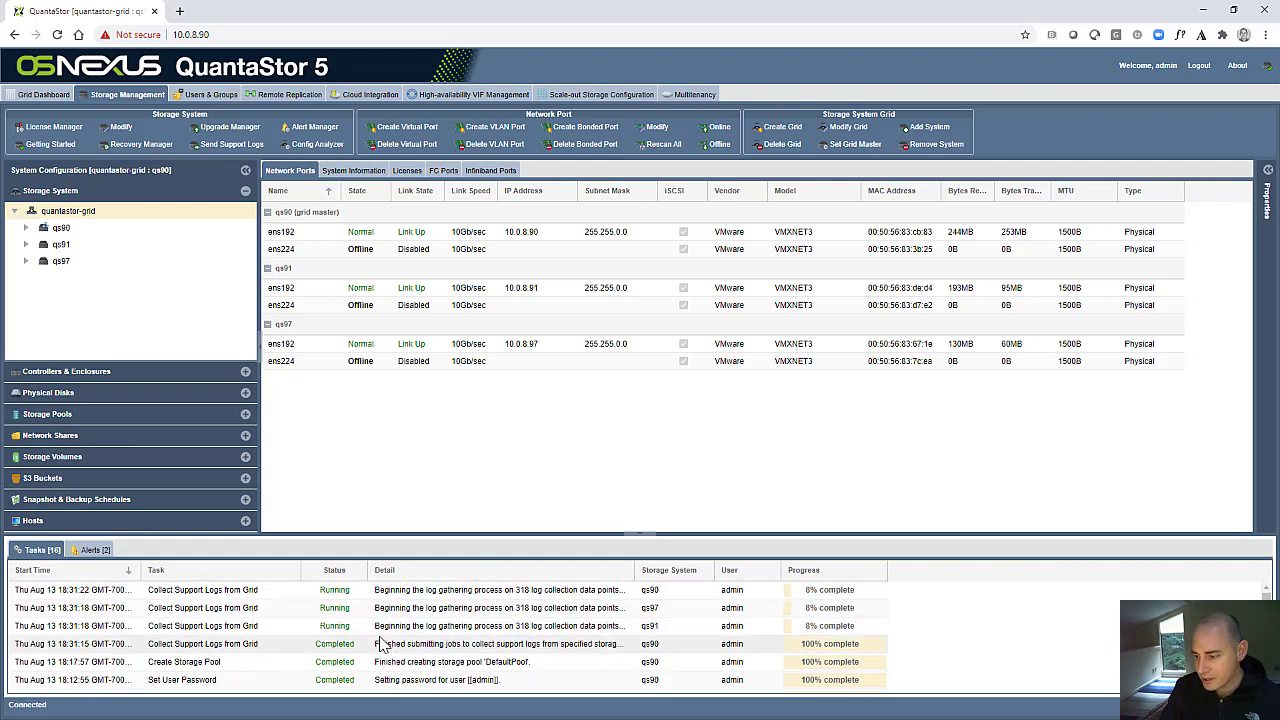
- Widen the Detail column of the task list to show more of the log collection messages
drag(637, 570, 672, 570)
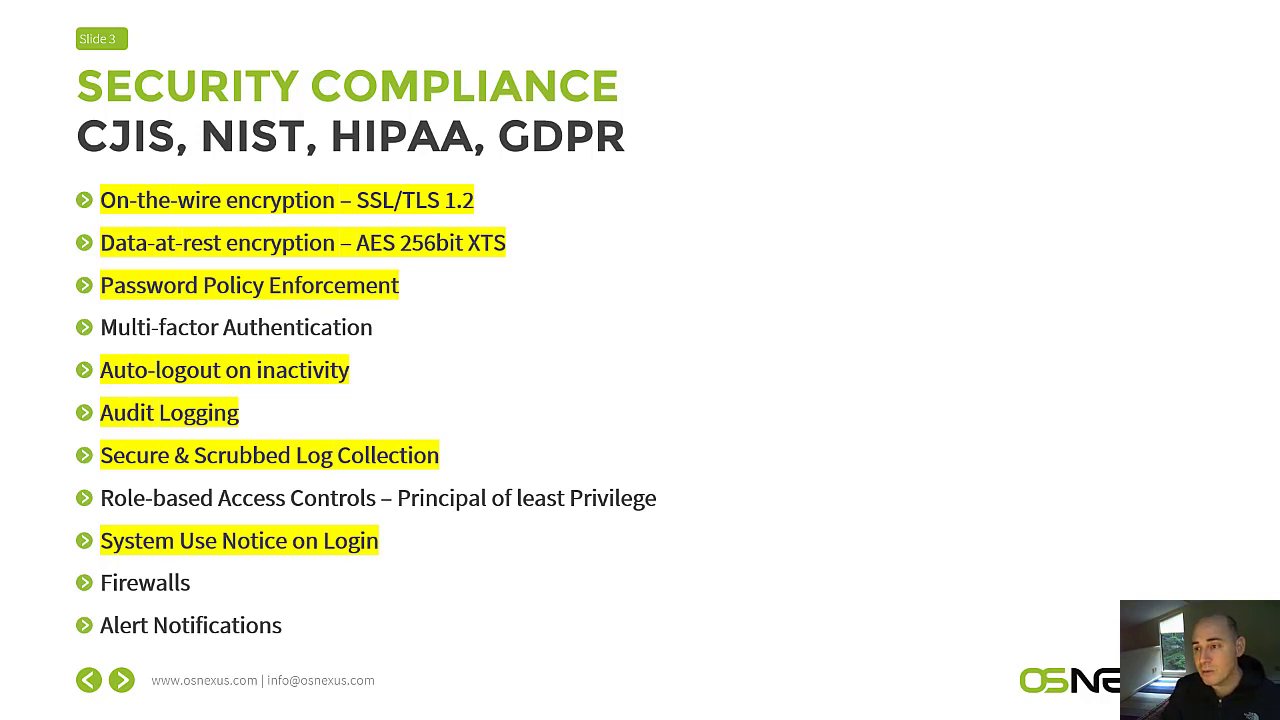
- Switch back to QuantaStor and set the QS REST API service to Block in the firewall settings of system qs90
key(alt+Tab)
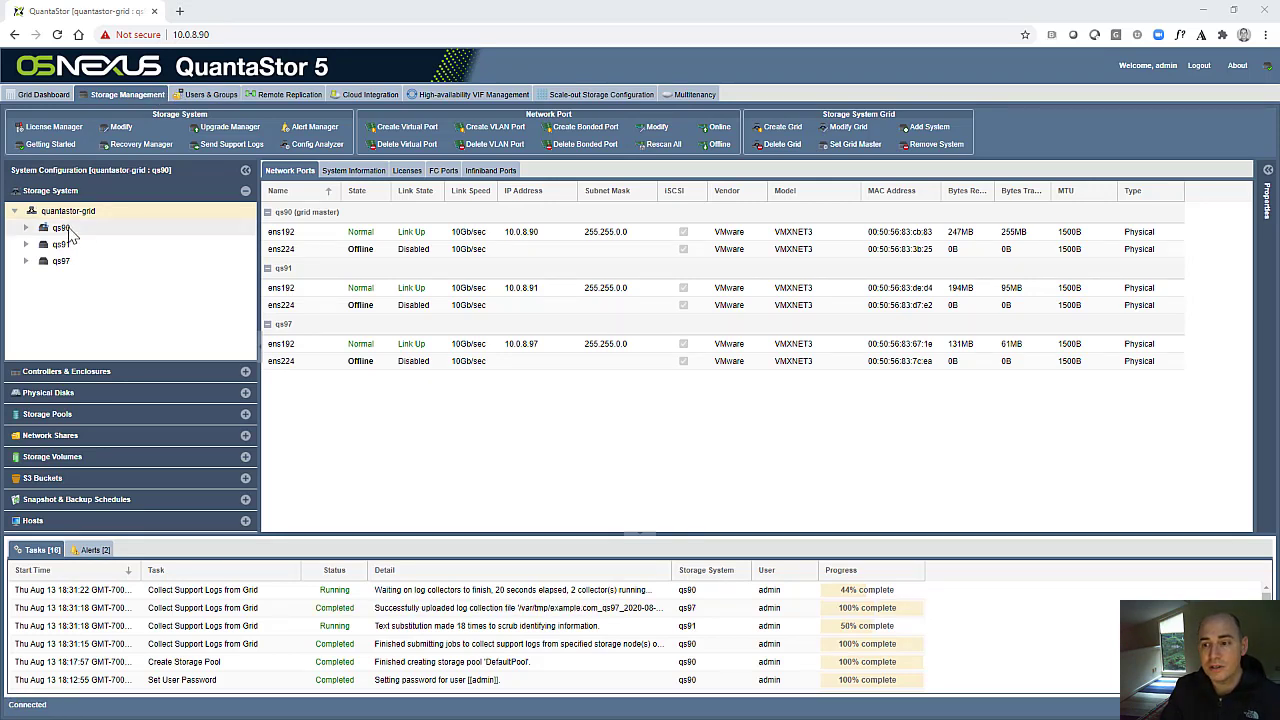
click(62, 228)
right_click(74, 232)
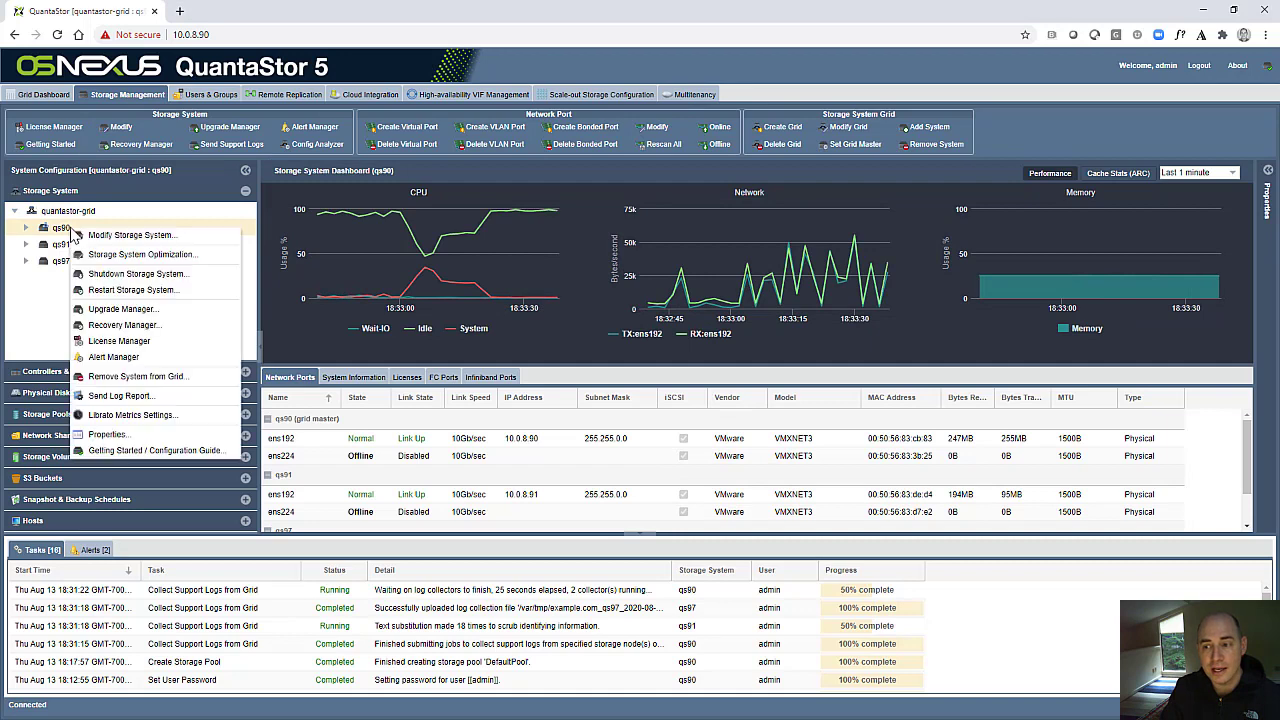
click(140, 238)
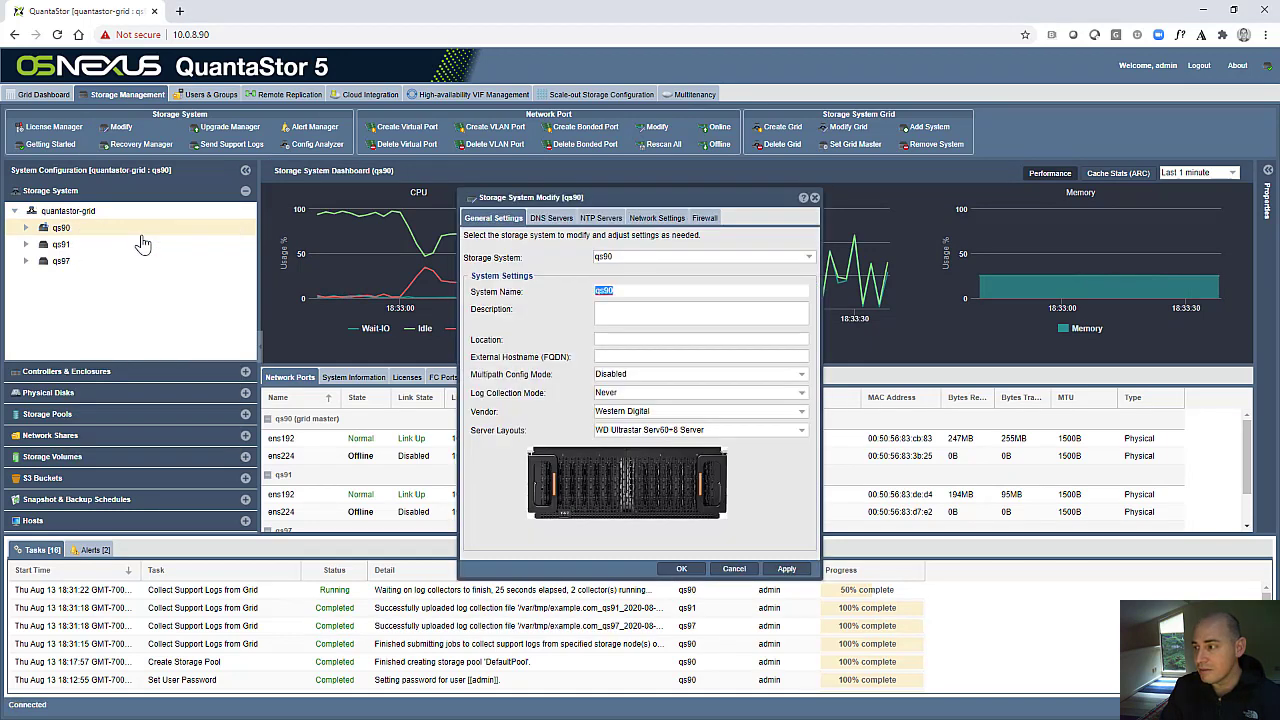
click(712, 222)
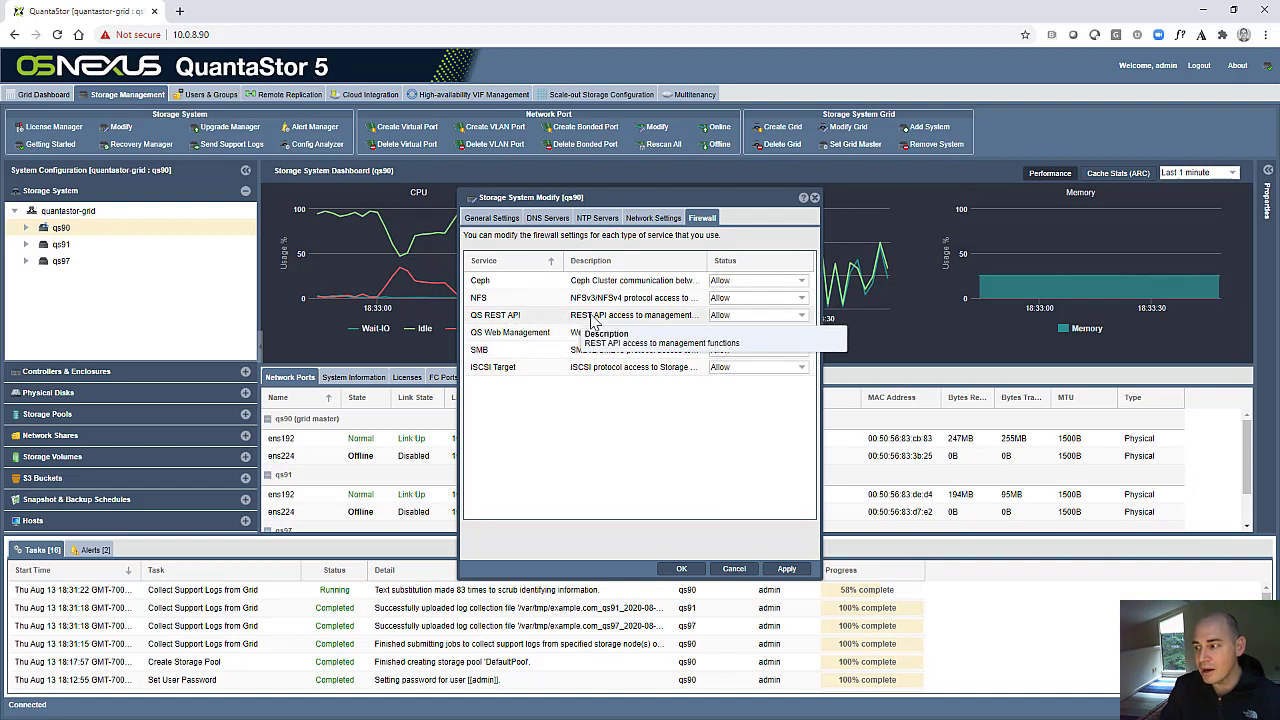
click(744, 315)
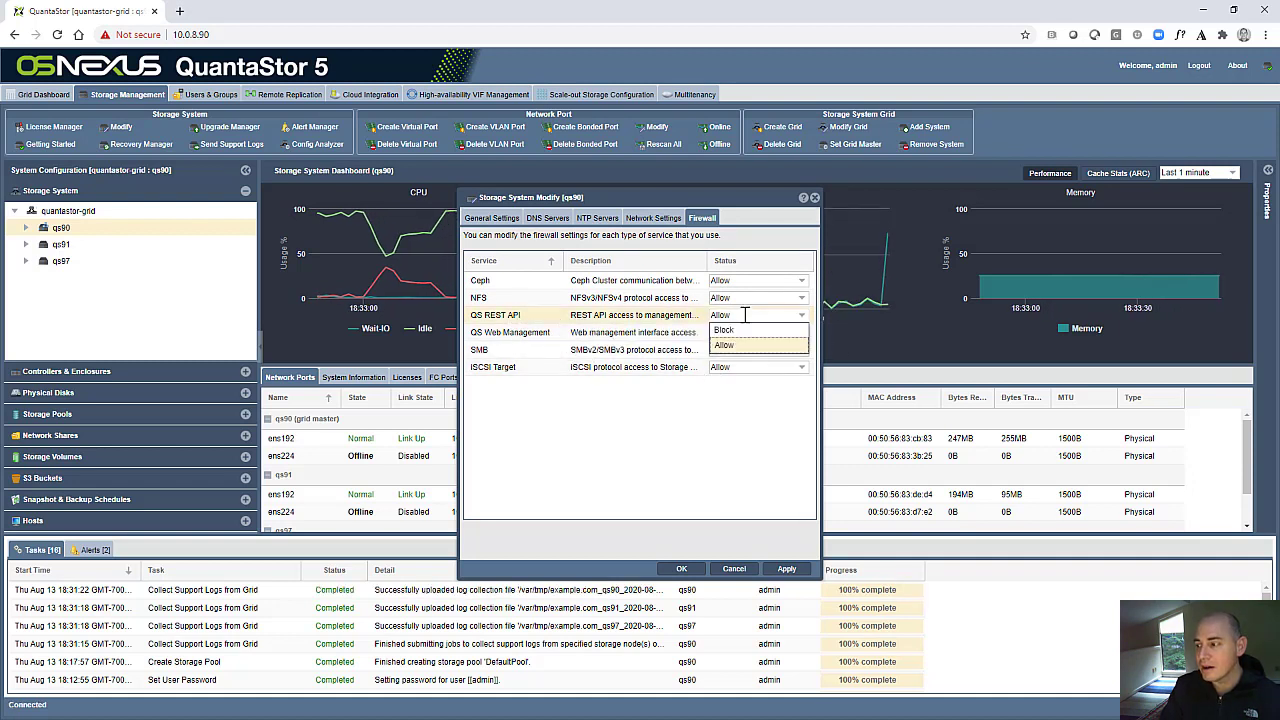
click(738, 331)
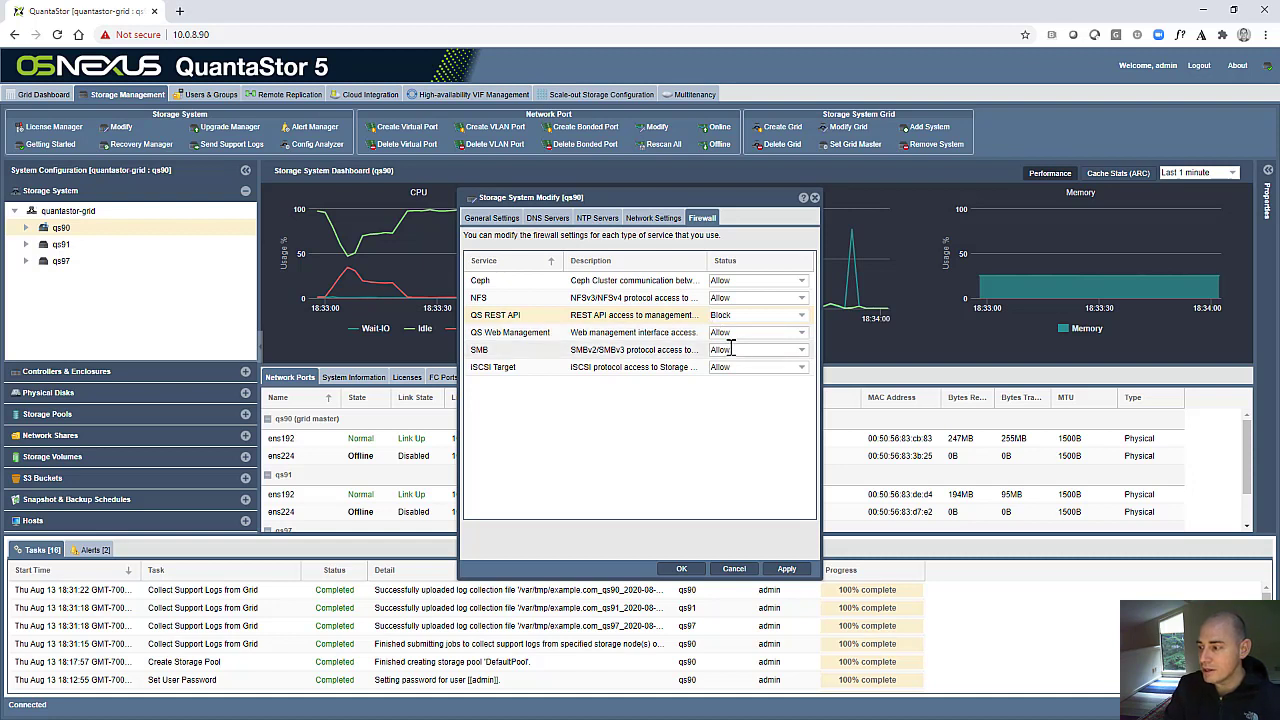
- Try setting the iSCSI Target, NFS and Ceph services to Block for qs90, and discard all its firewall changes
click(734, 367)
click(734, 367)
click(712, 398)
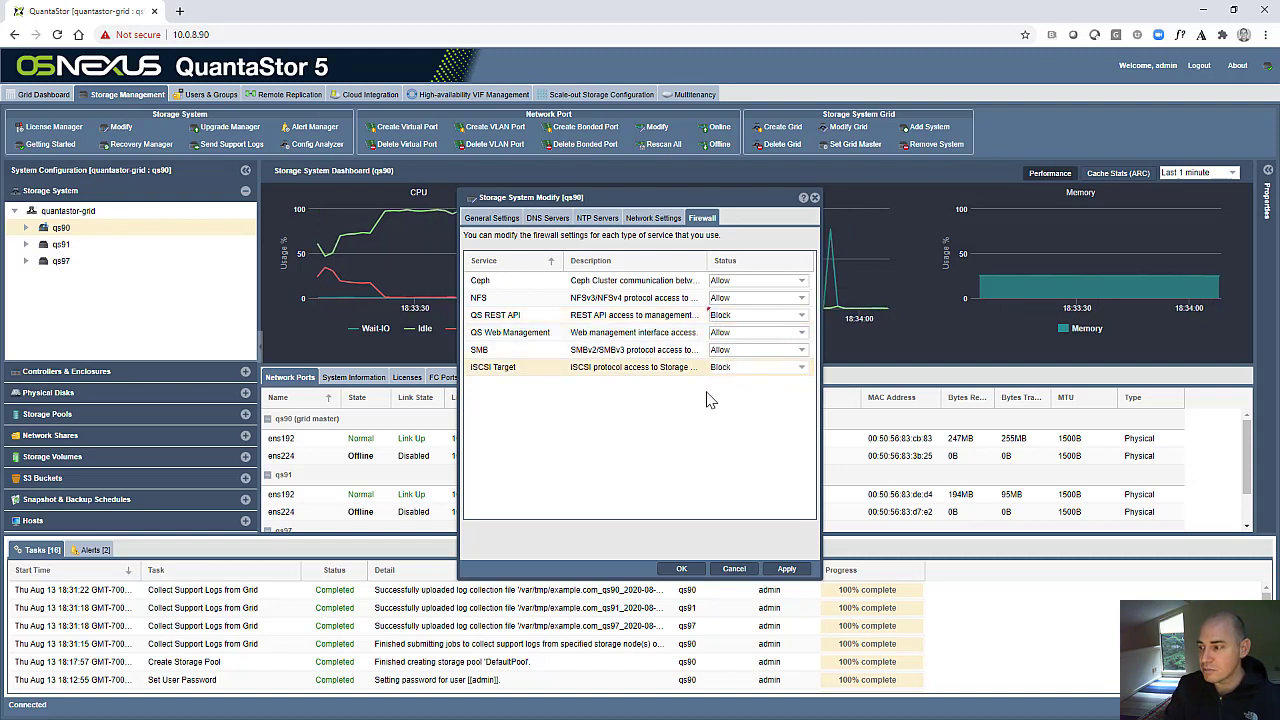
click(728, 298)
click(735, 314)
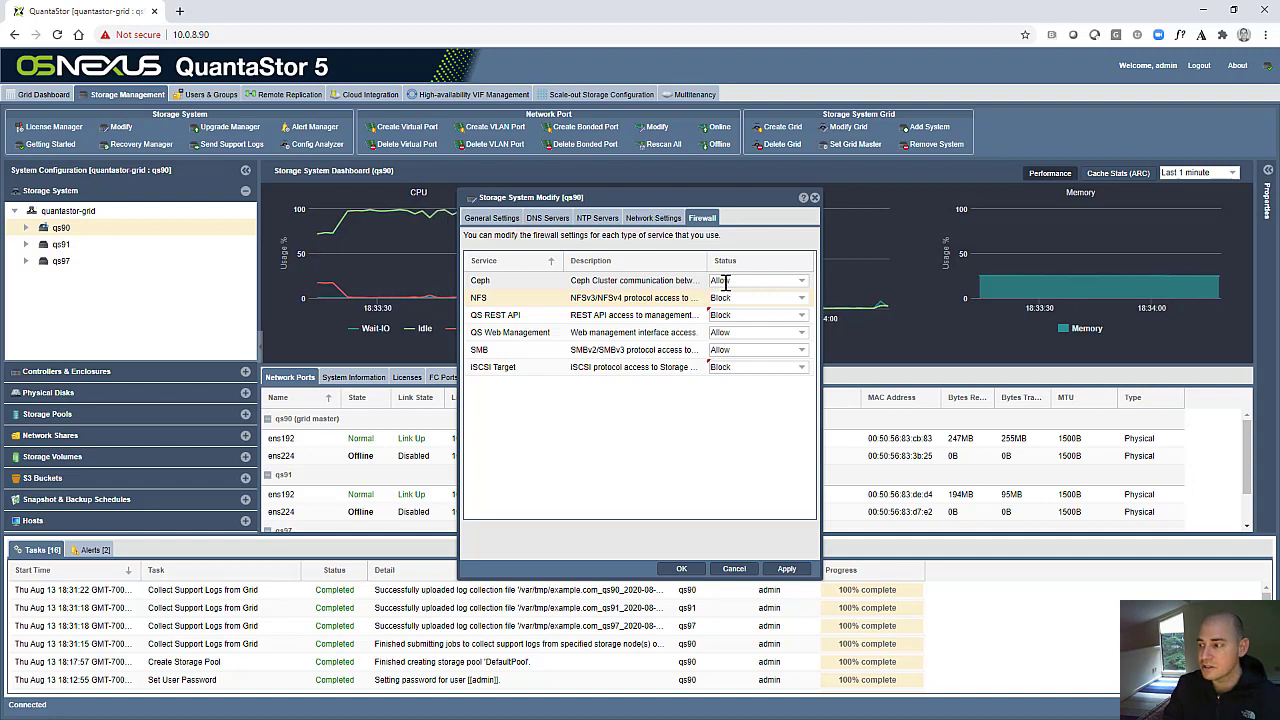
click(725, 281)
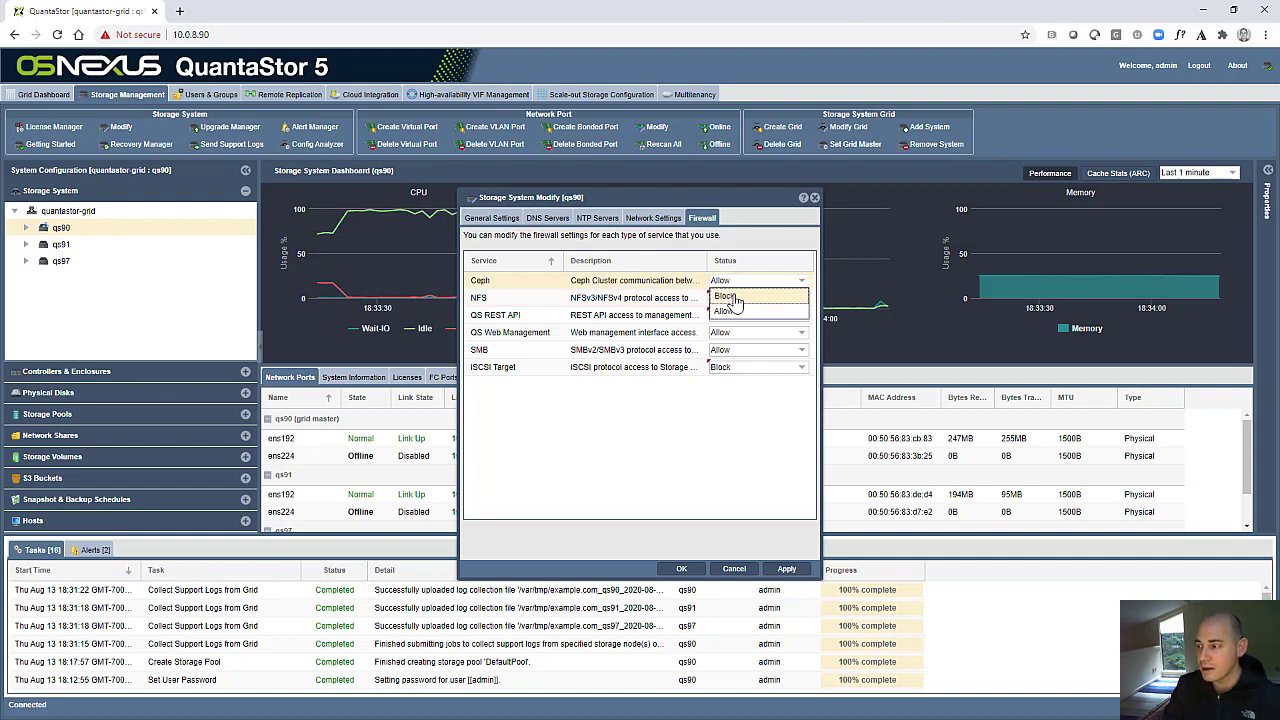
click(725, 314)
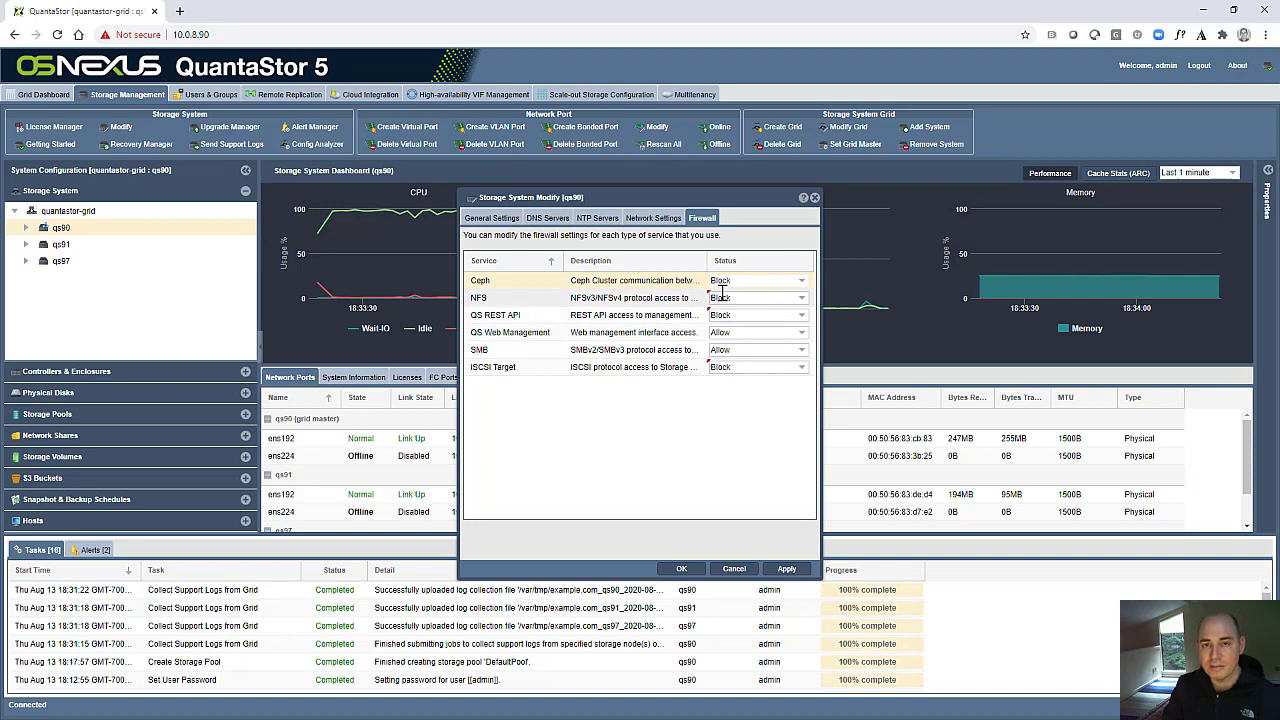
click(734, 568)
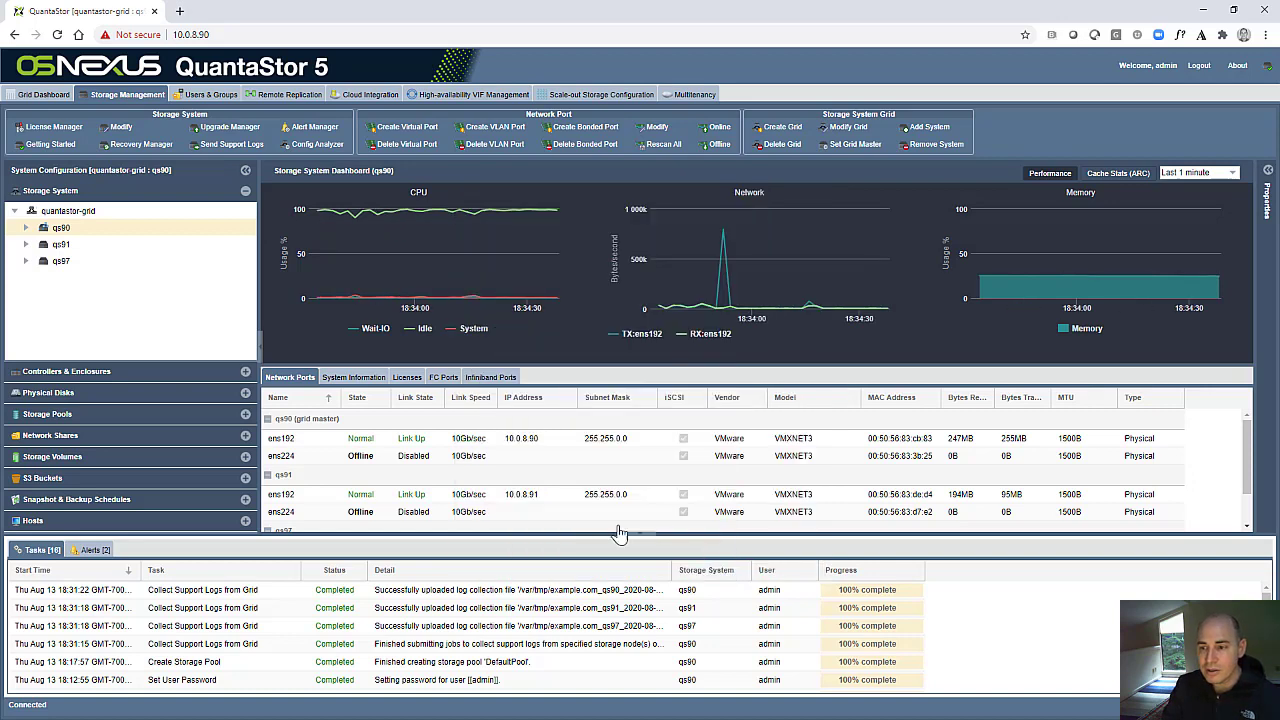
- Modify network port ens192 of qs90, setting the iSCSI Target service to Block in the port's firewall settings
click(26, 228)
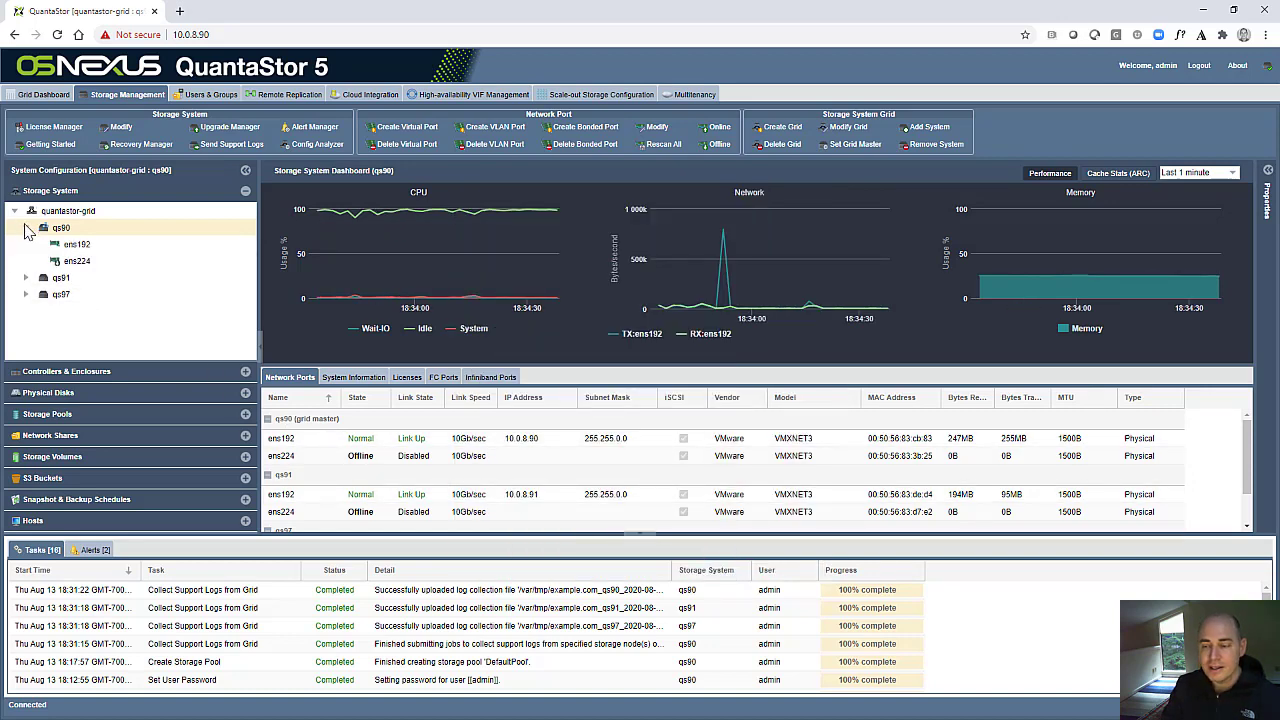
click(86, 249)
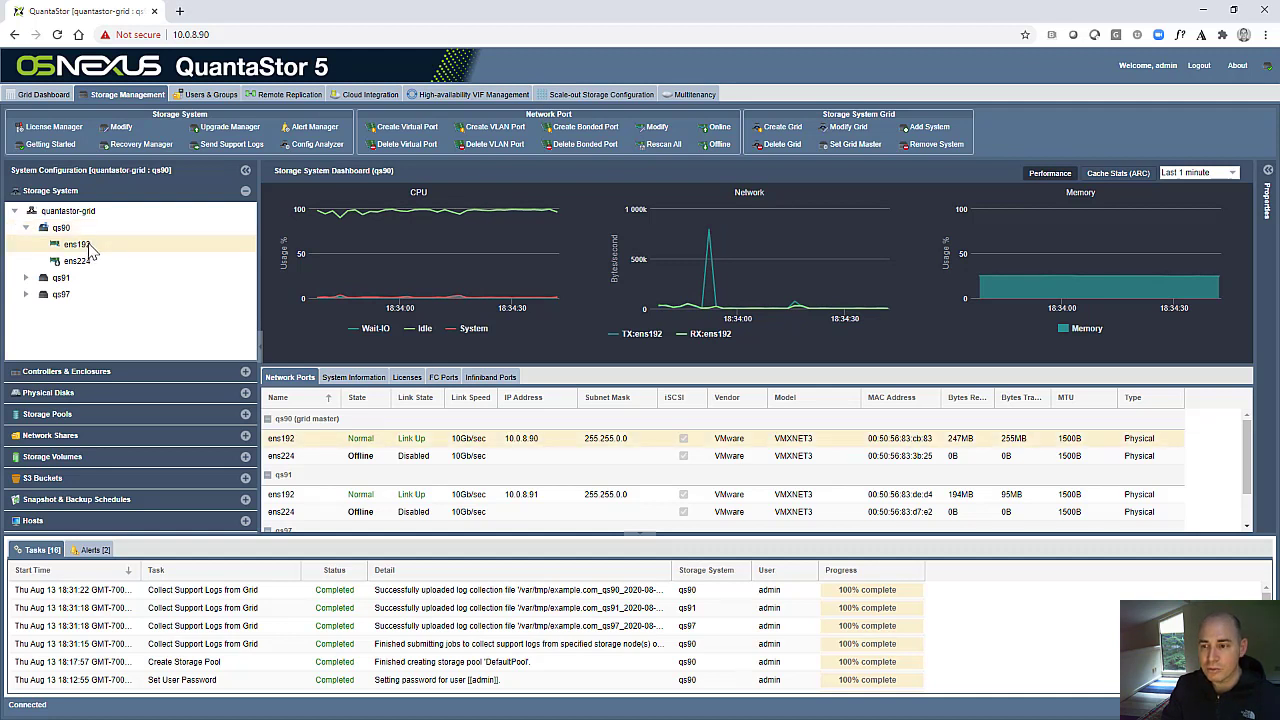
right_click(90, 250)
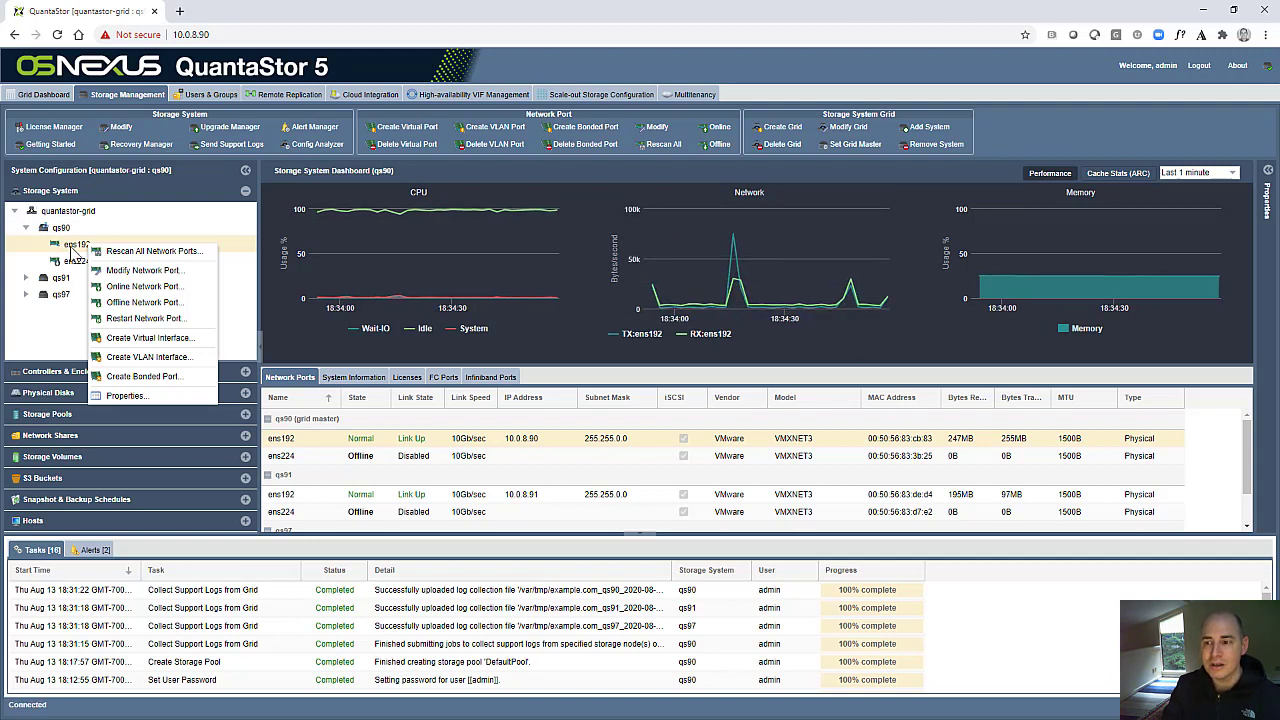
click(158, 271)
click(543, 263)
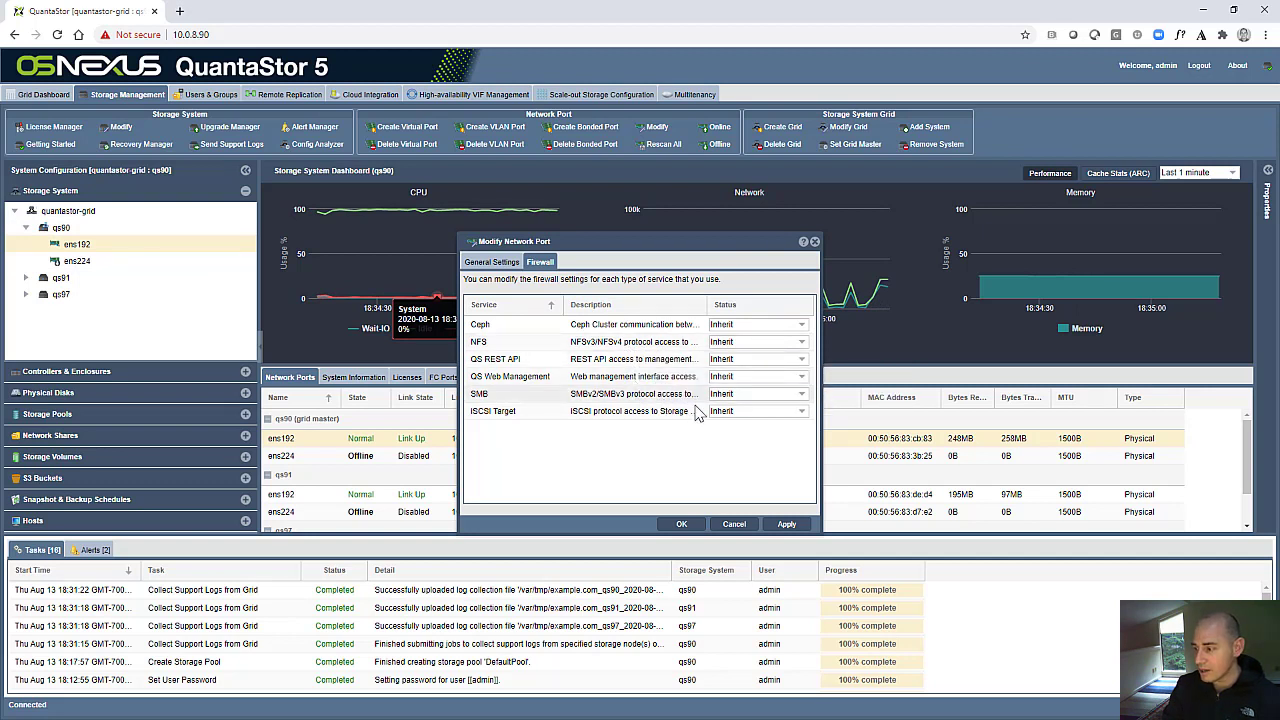
click(745, 411)
click(750, 428)
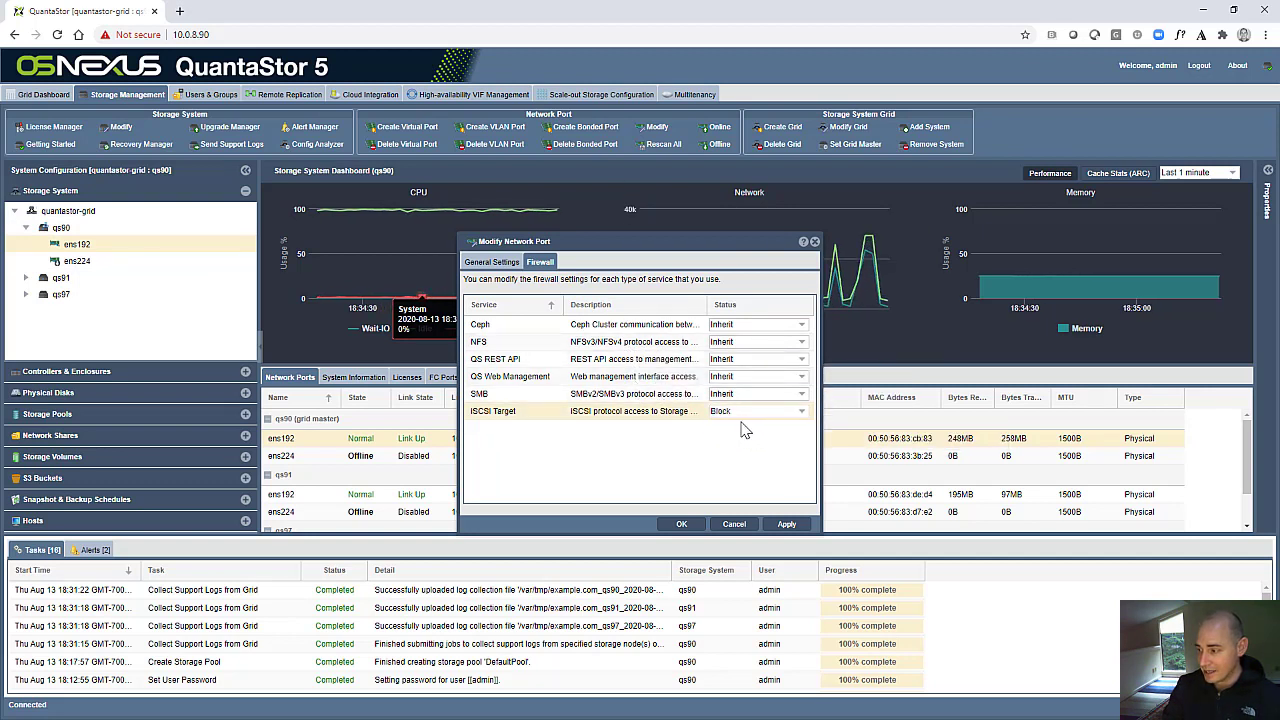
- Set the SMB and NFS services to Block for port ens192, and apply and confirm the firewall changes
click(741, 395)
click(745, 409)
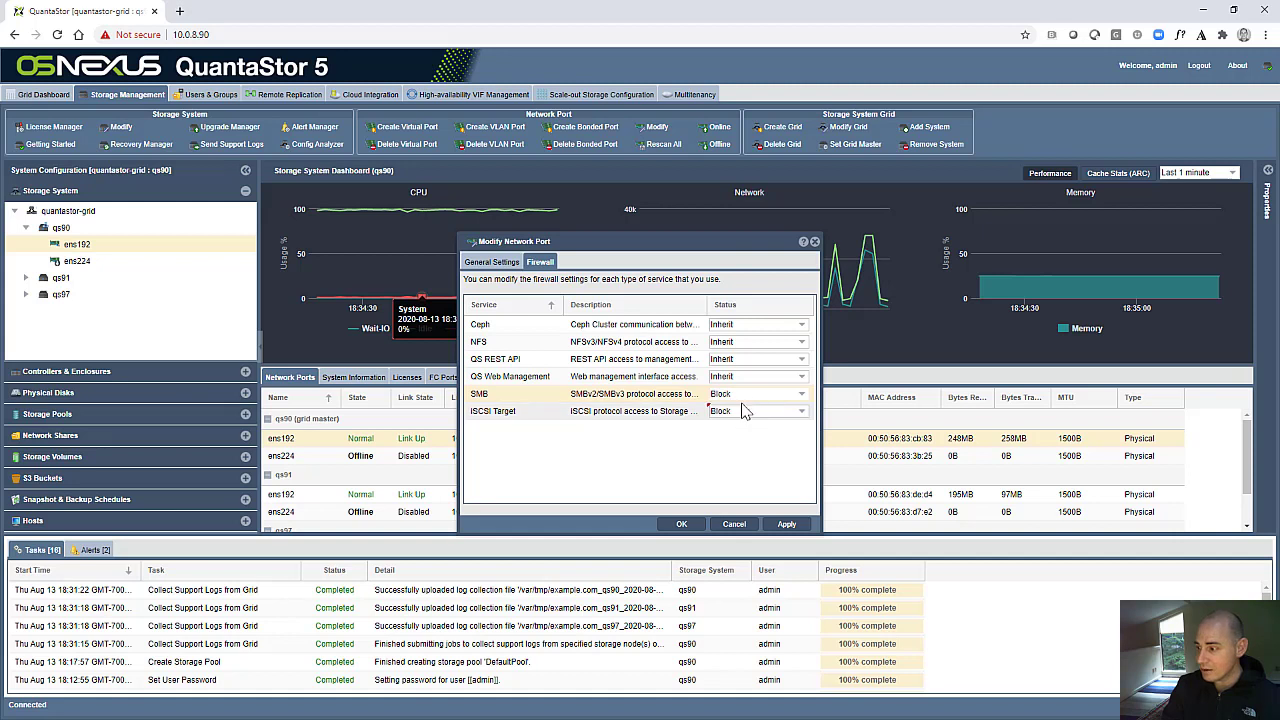
click(745, 341)
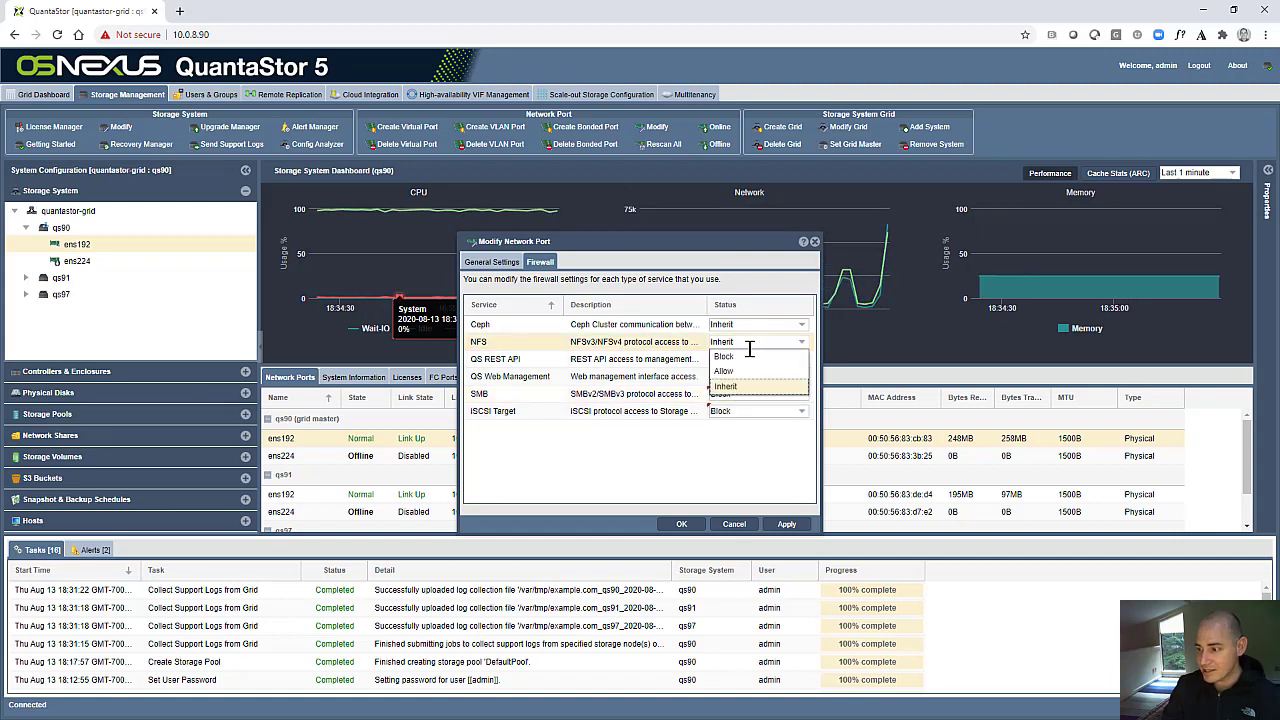
click(750, 359)
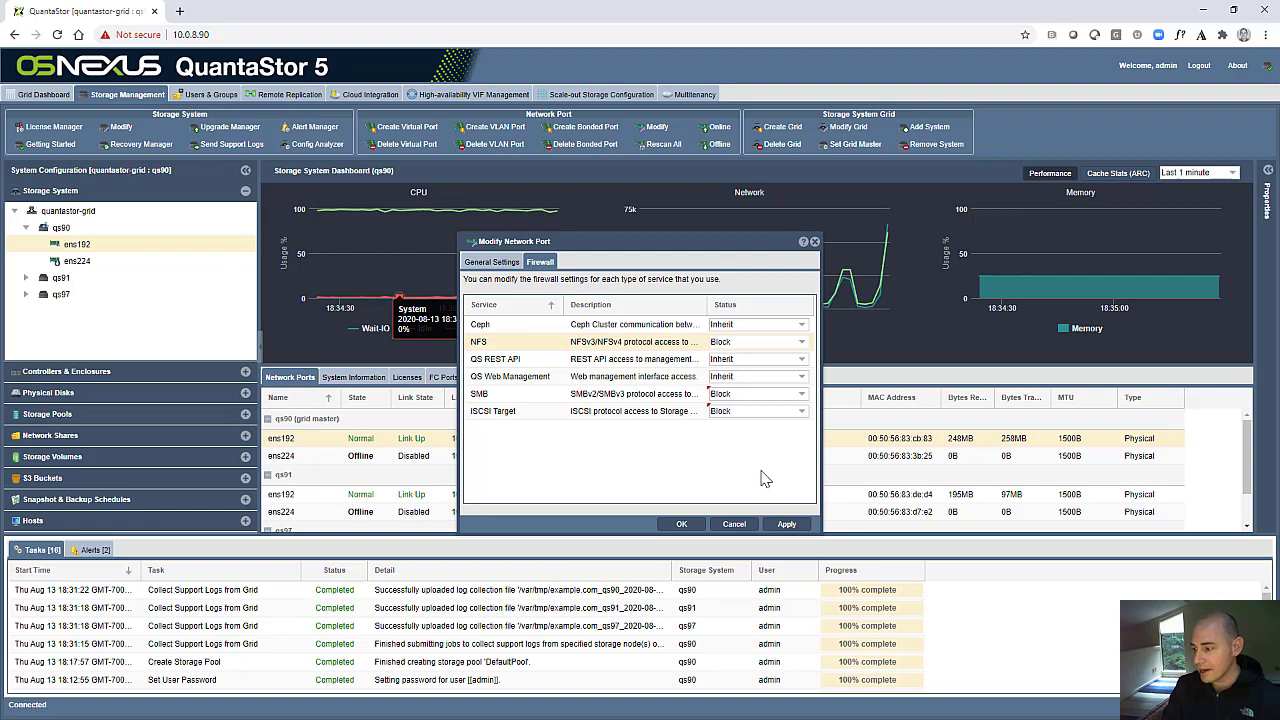
click(678, 524)
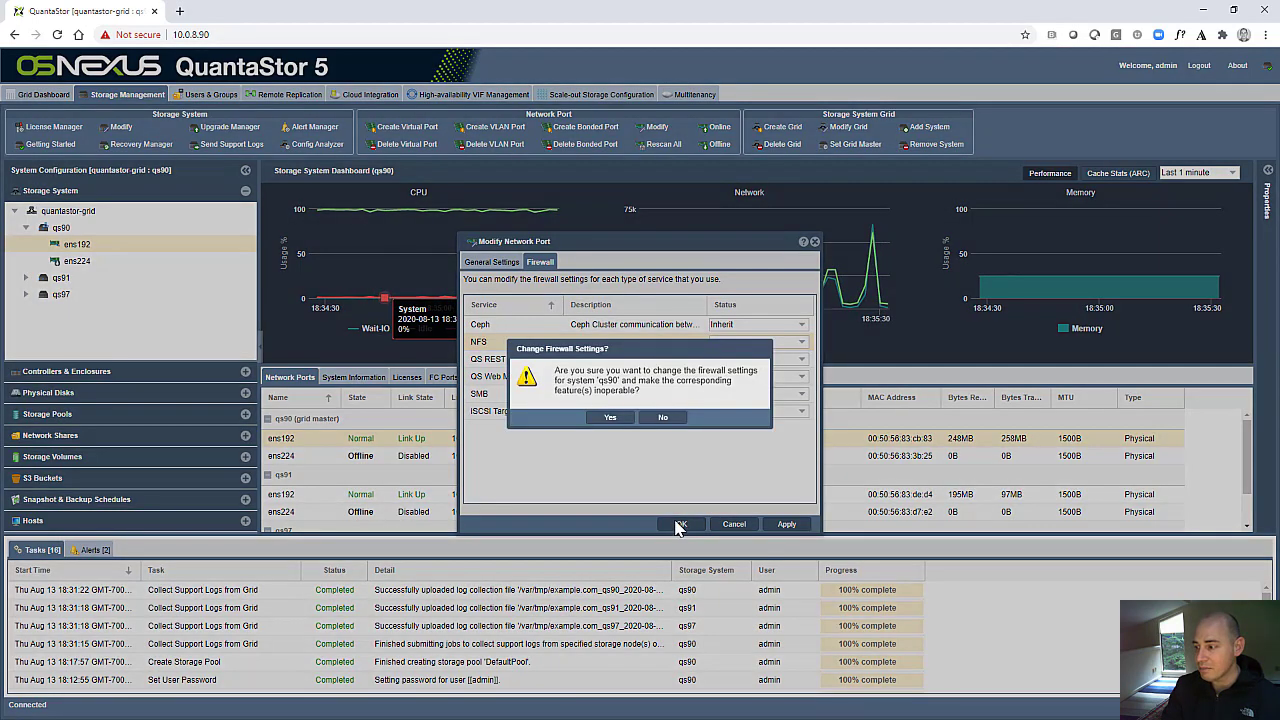
click(610, 418)
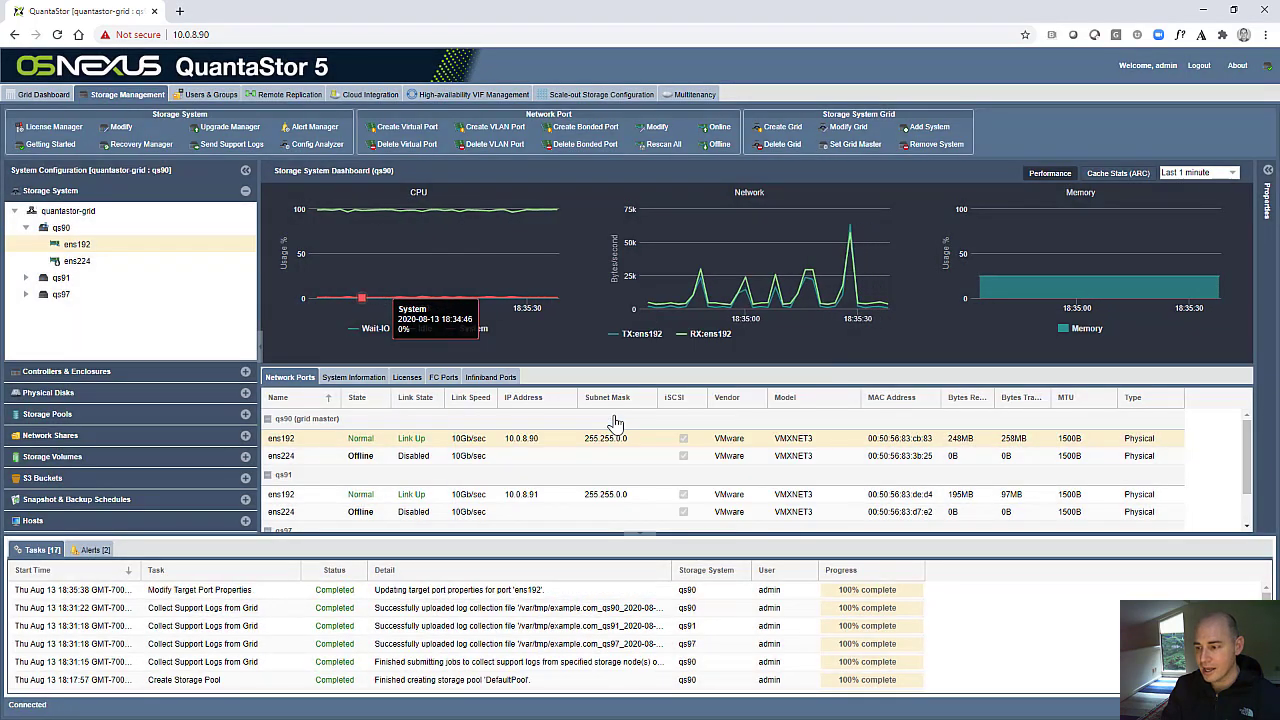
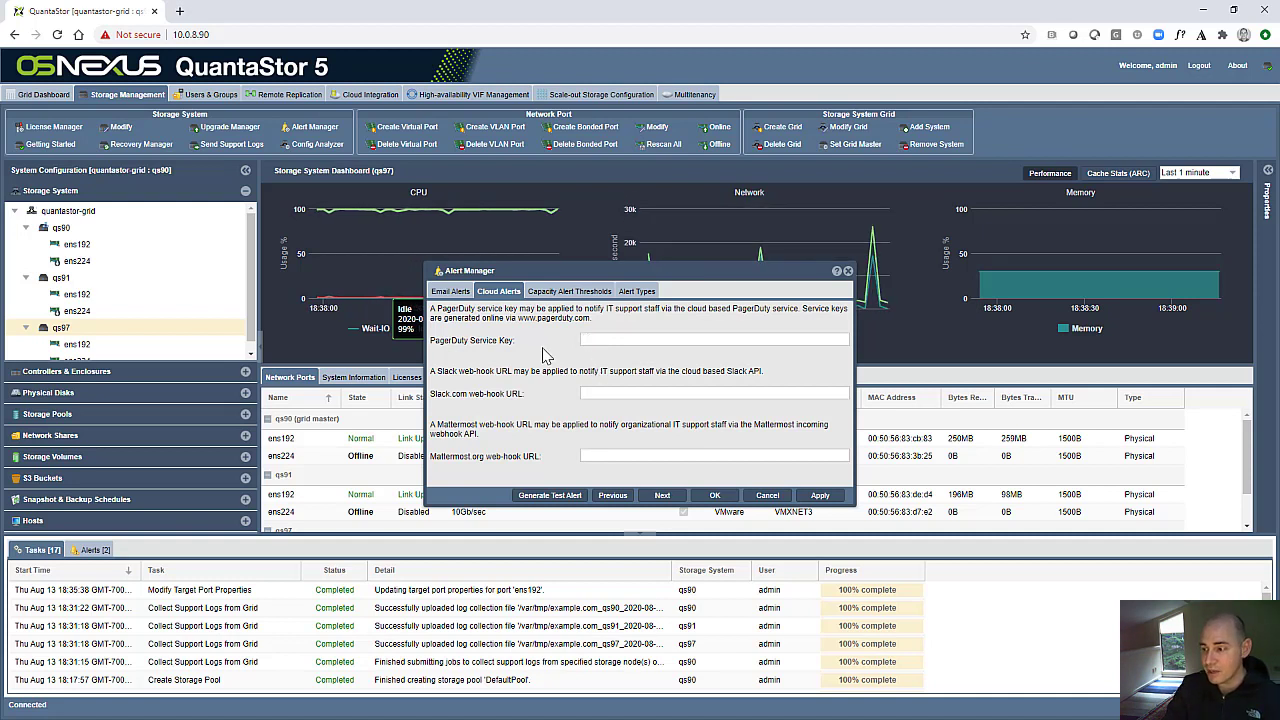
- Review the email, cloud and capacity threshold settings in Alert Manager, and show the list of alerts
click(464, 293)
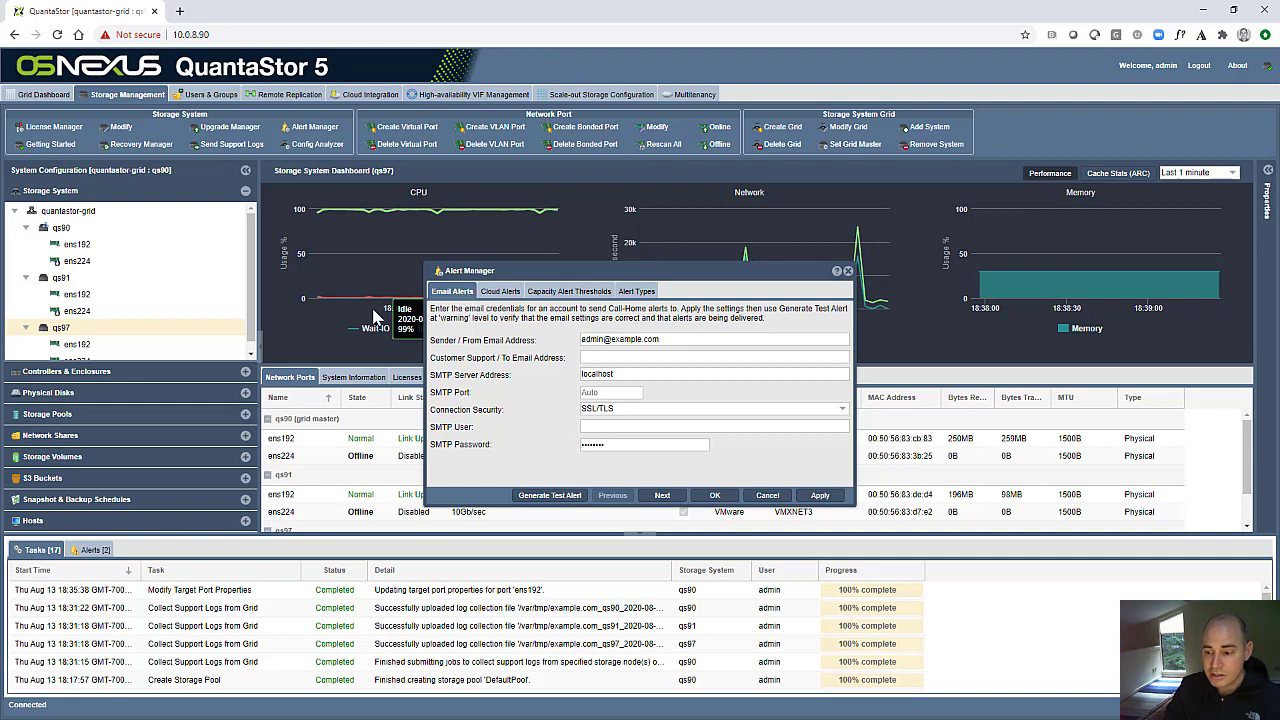
click(92, 550)
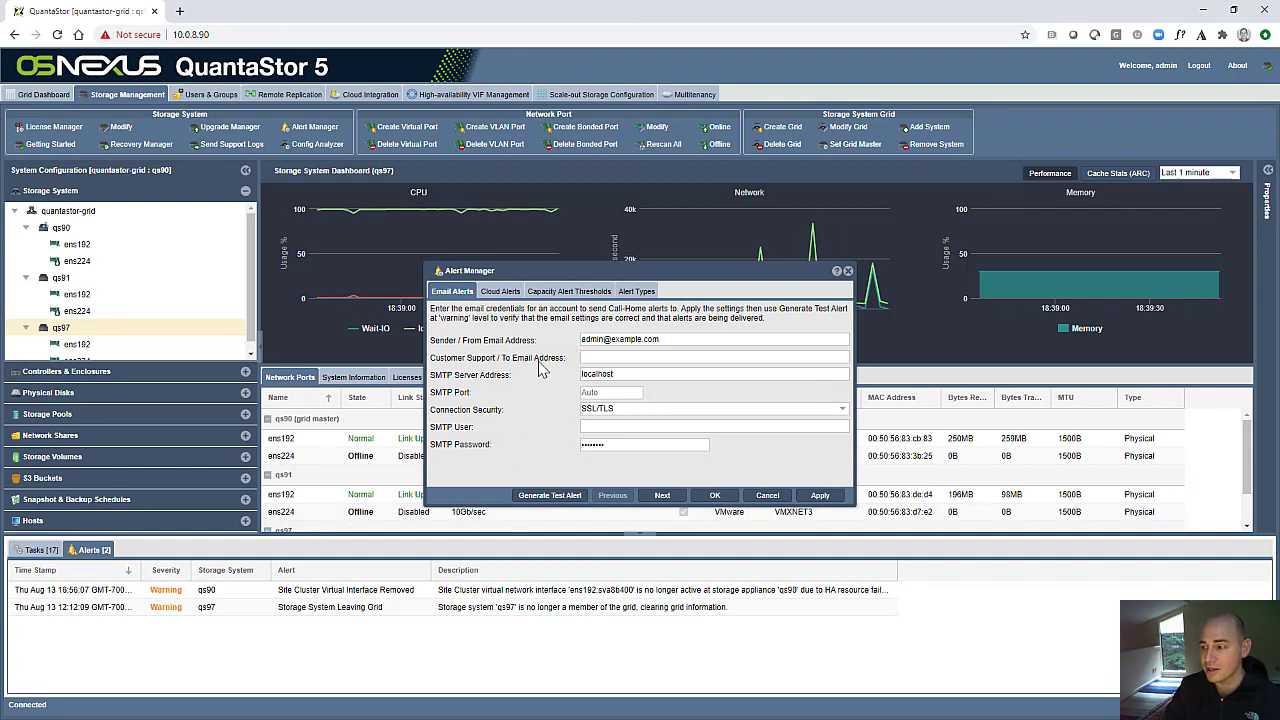
click(499, 292)
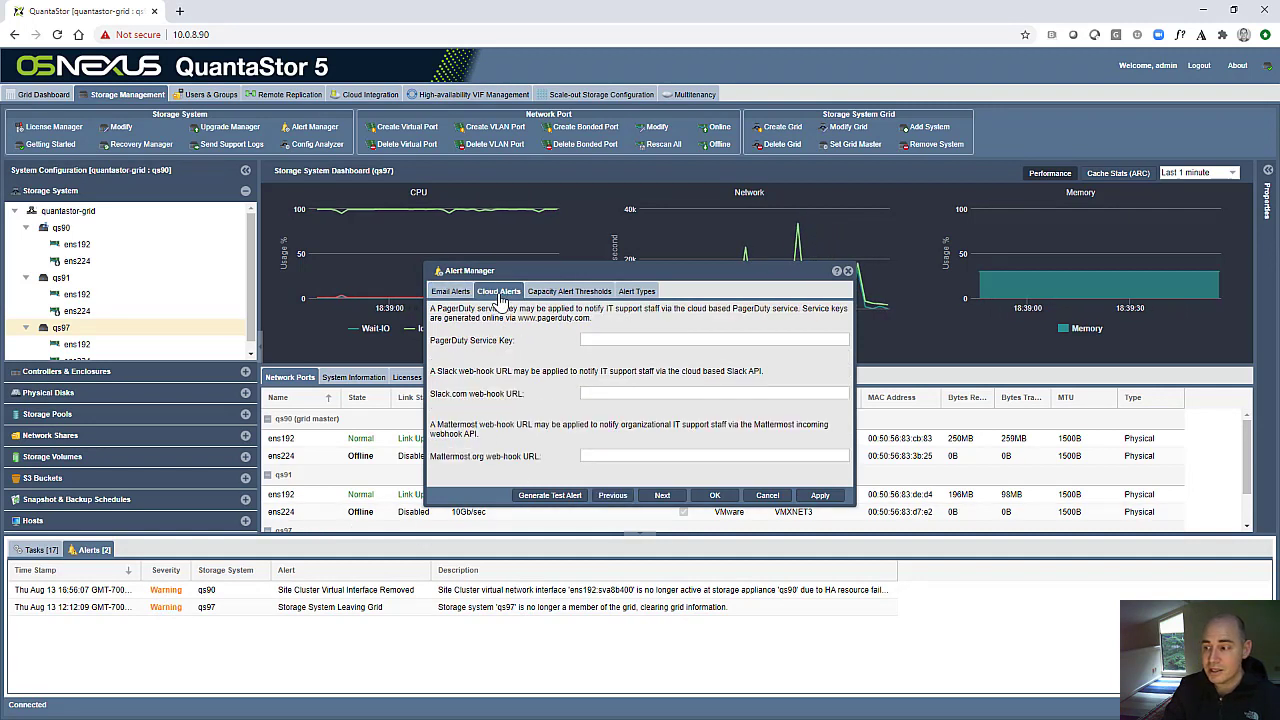
click(556, 295)
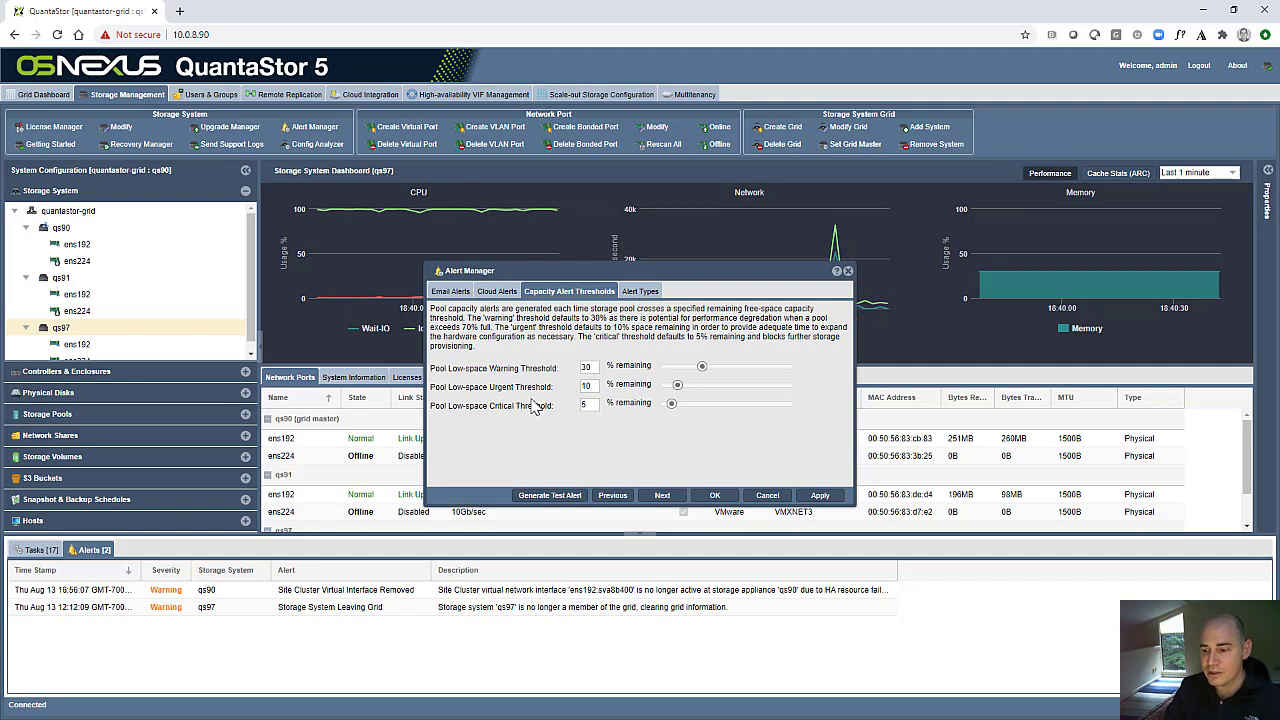
- Set the Network Dropped Packets Detected alert type to Disabled in Alert Manager and apply the change
click(640, 292)
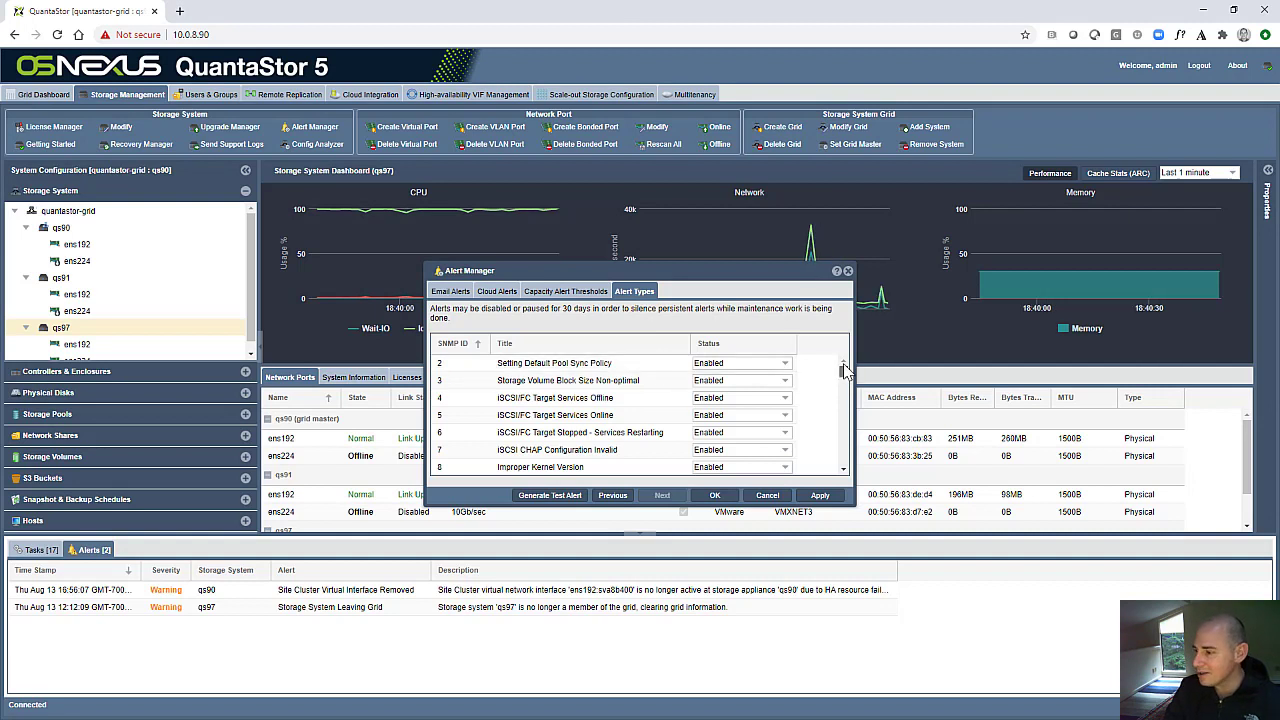
scroll(847, 374, down, 3)
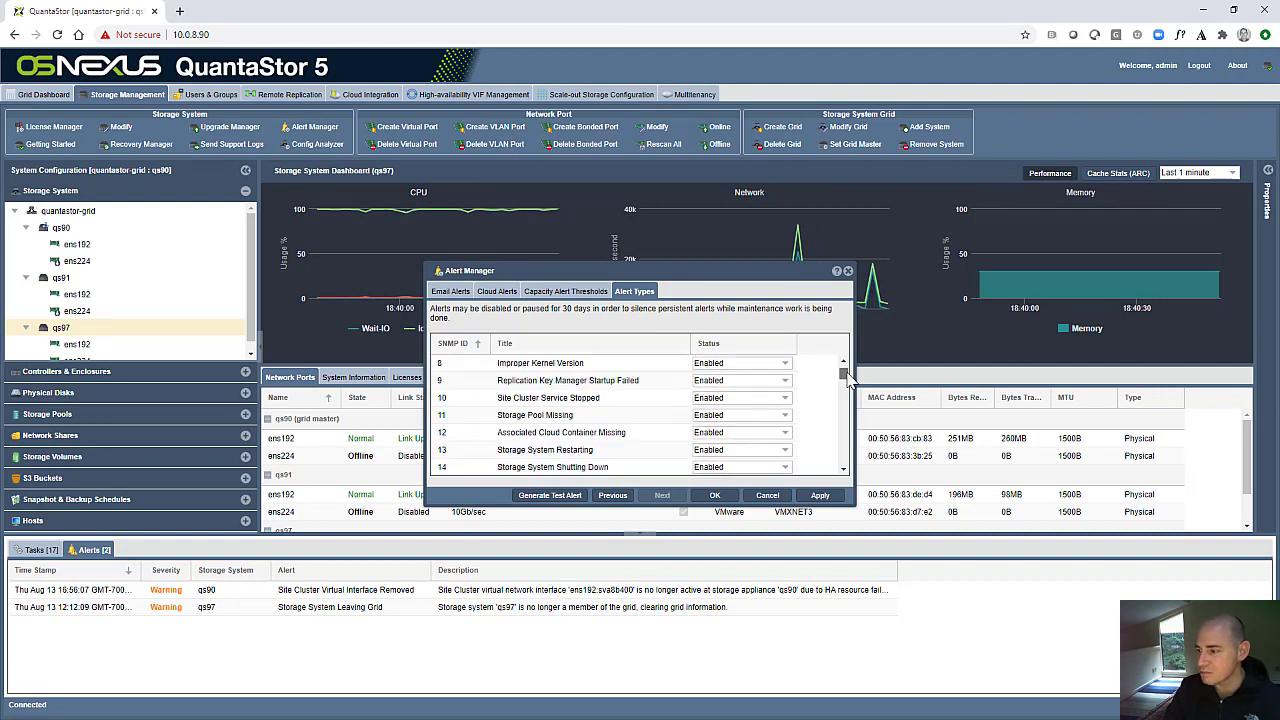
scroll(847, 374, up, 3)
drag(847, 374, 845, 393)
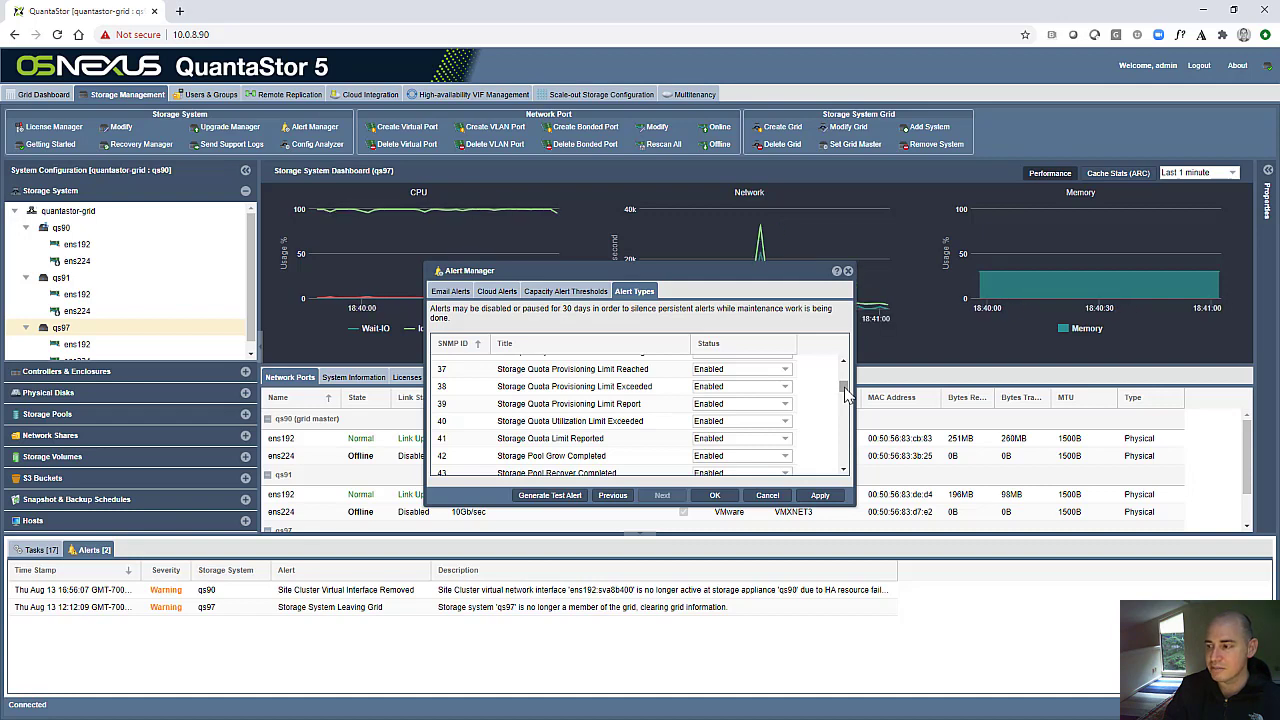
drag(845, 393, 845, 418)
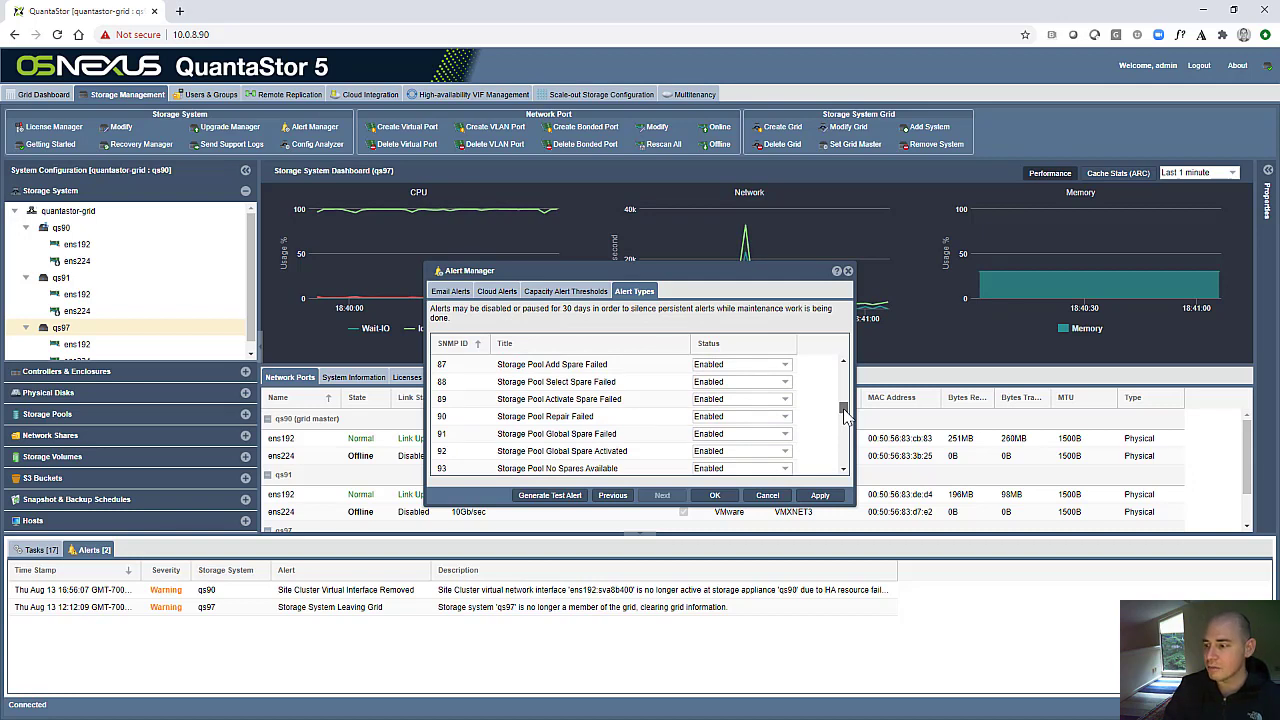
drag(845, 418, 846, 447)
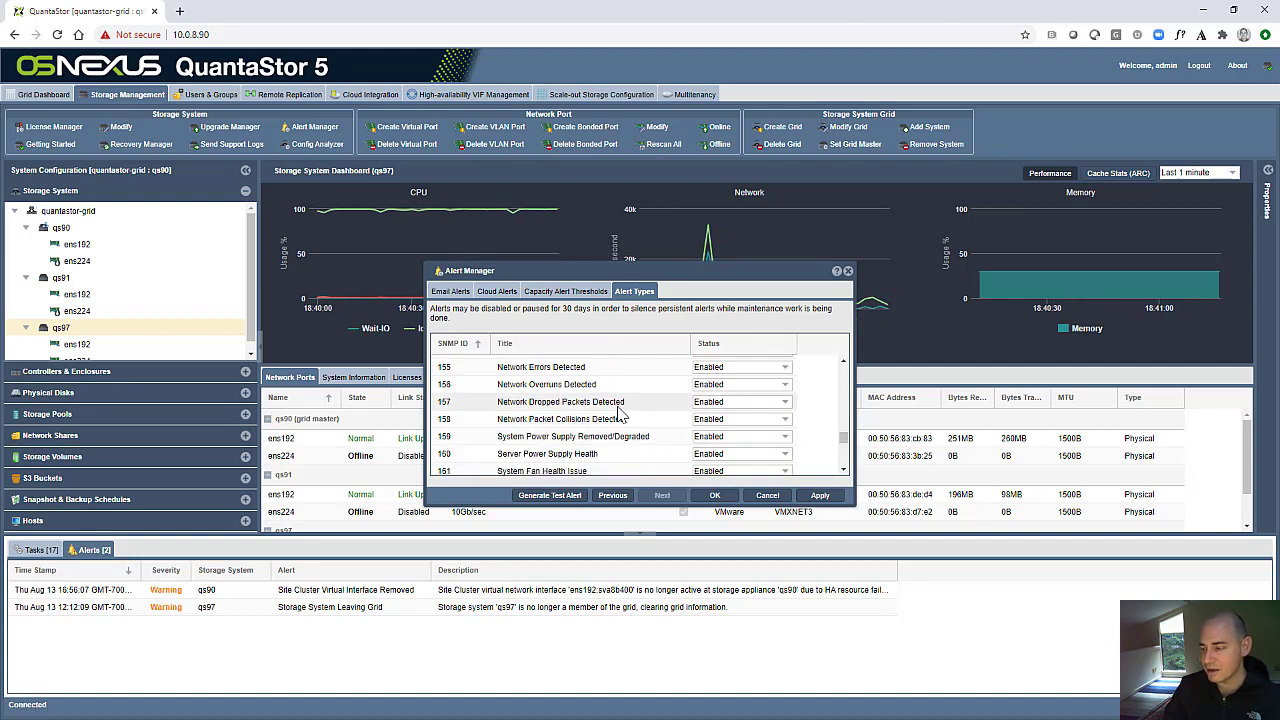
click(741, 401)
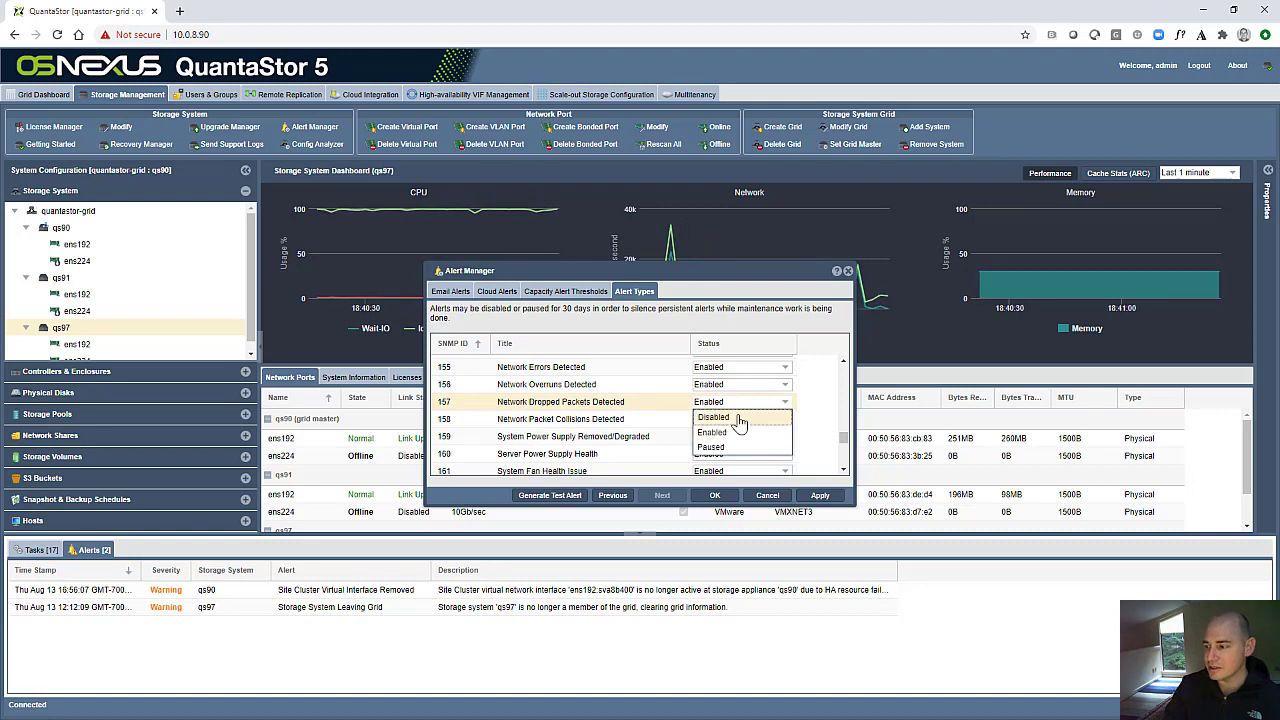
click(737, 419)
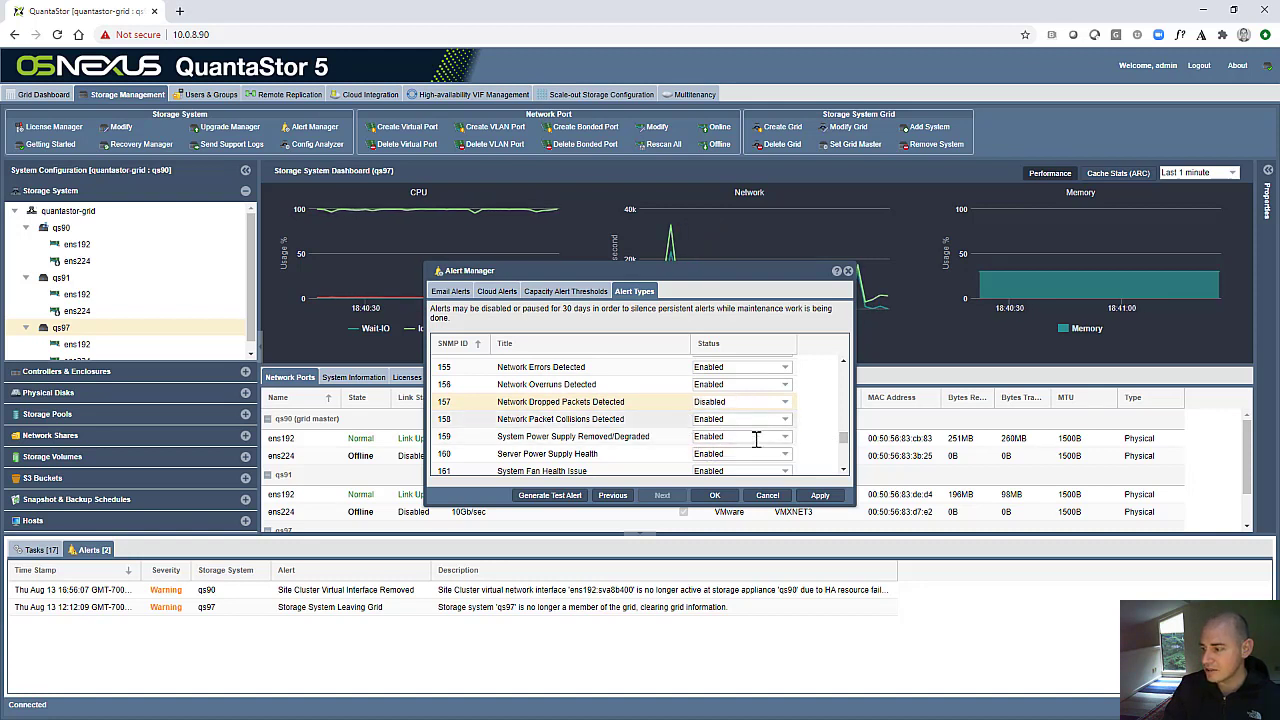
click(820, 497)
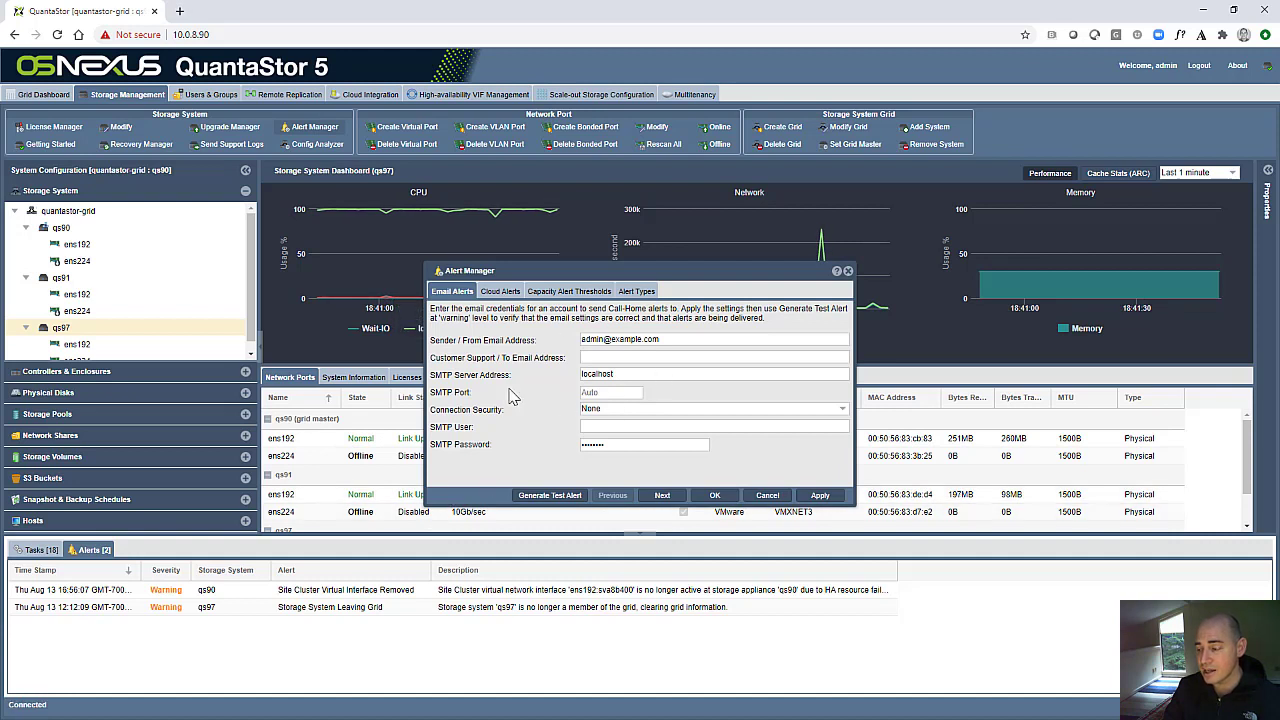
- Start generating a test alert in Alert Manager and replace its message with "dfasdasdfasdfasdf"
click(552, 495)
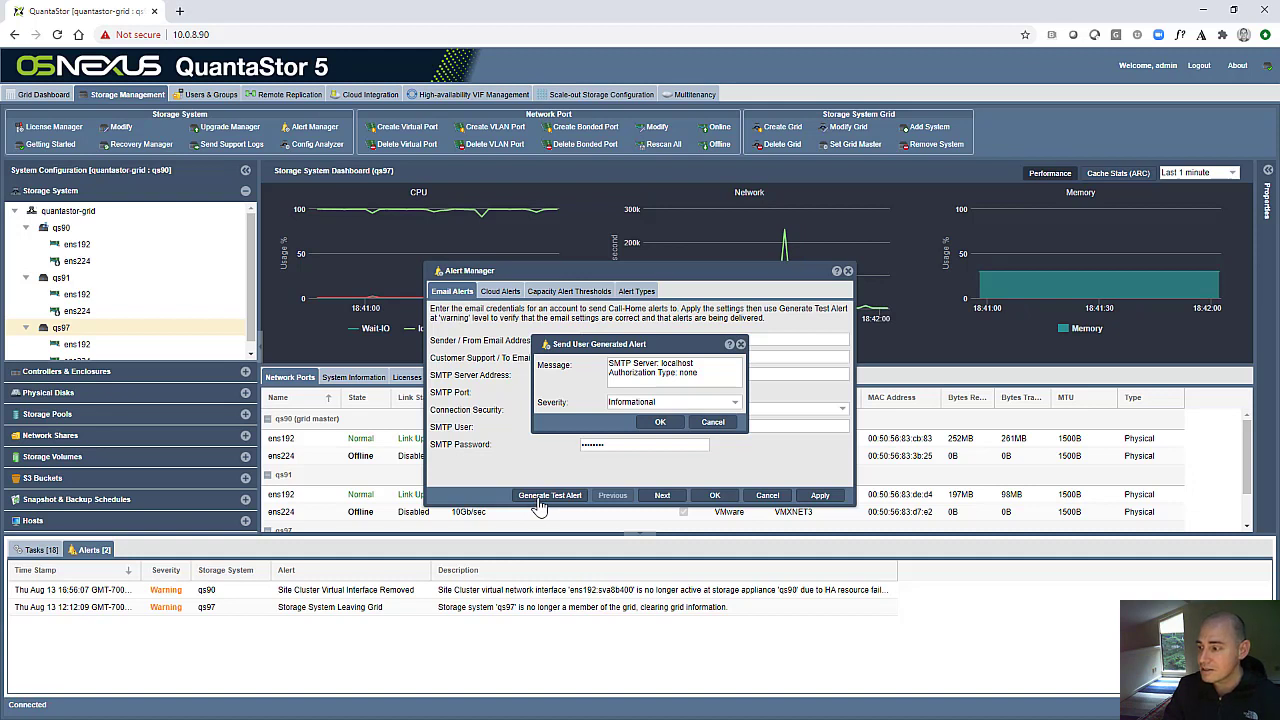
drag(713, 386, 545, 367)
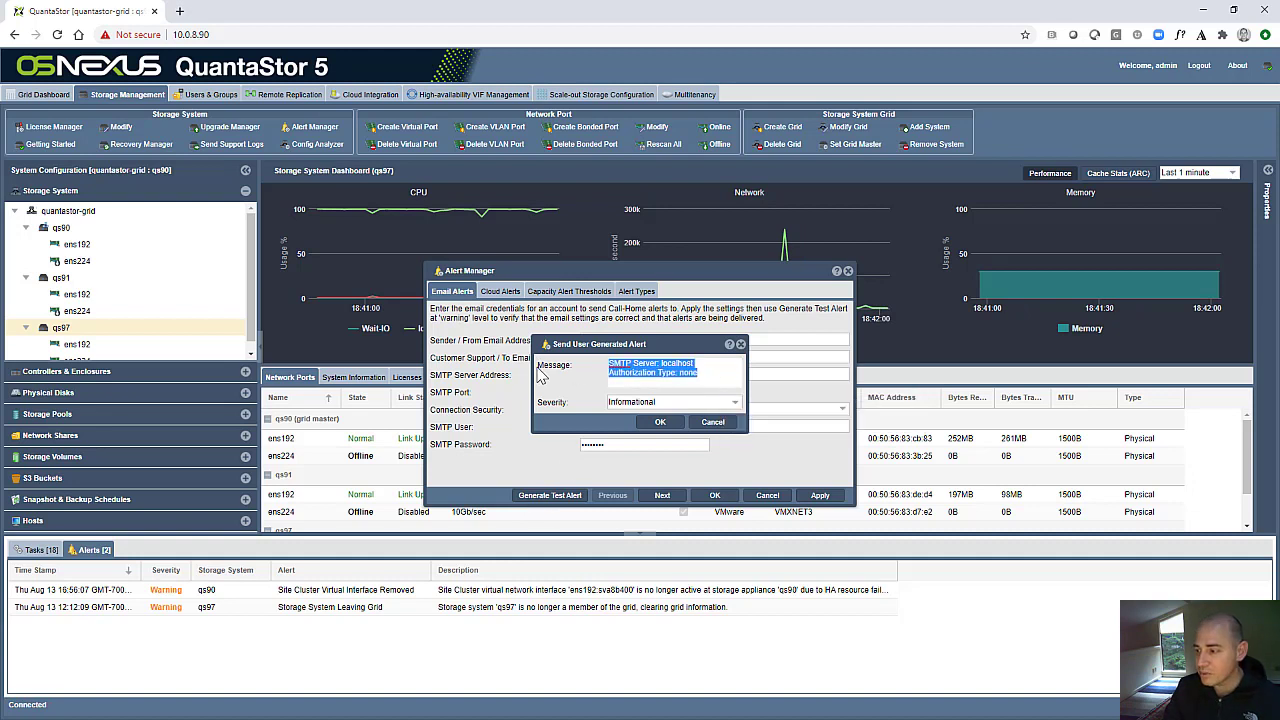
text(dfasdasdfasdfasdf)
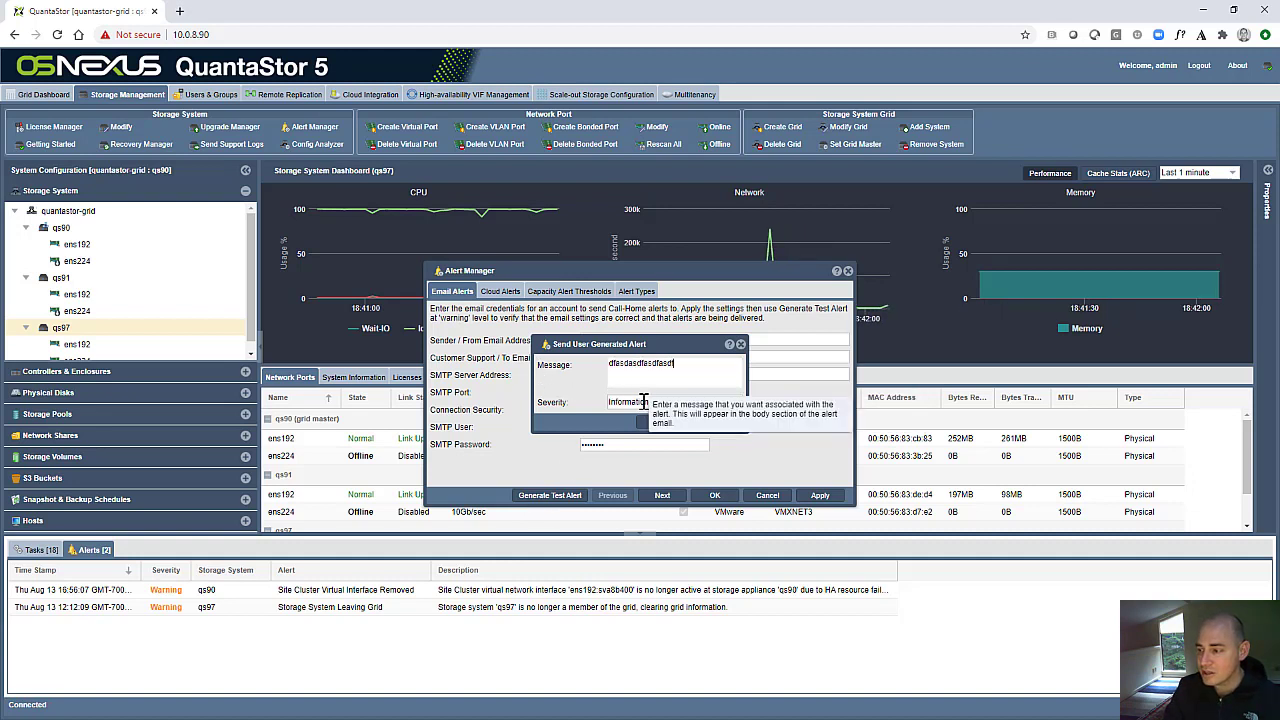
- Send the test alert with Warning severity, select it in the alerts list, and close Alert Manager
click(622, 402)
click(627, 449)
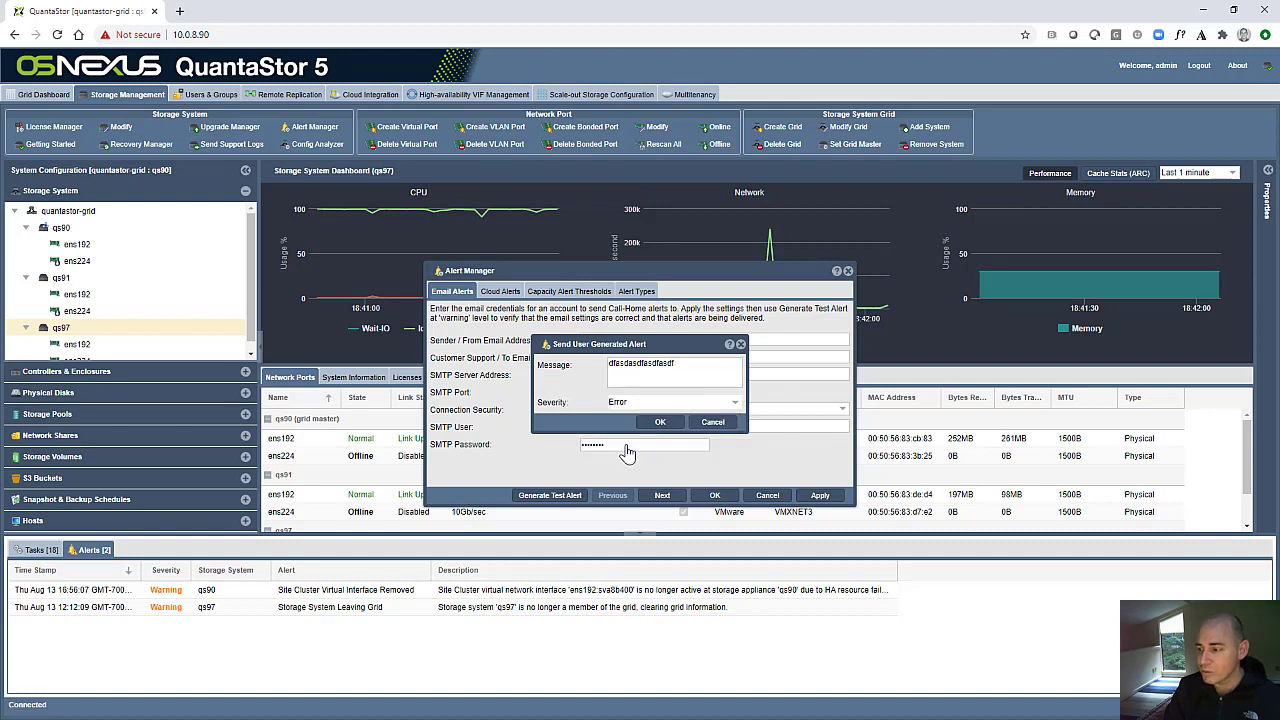
click(632, 402)
click(630, 447)
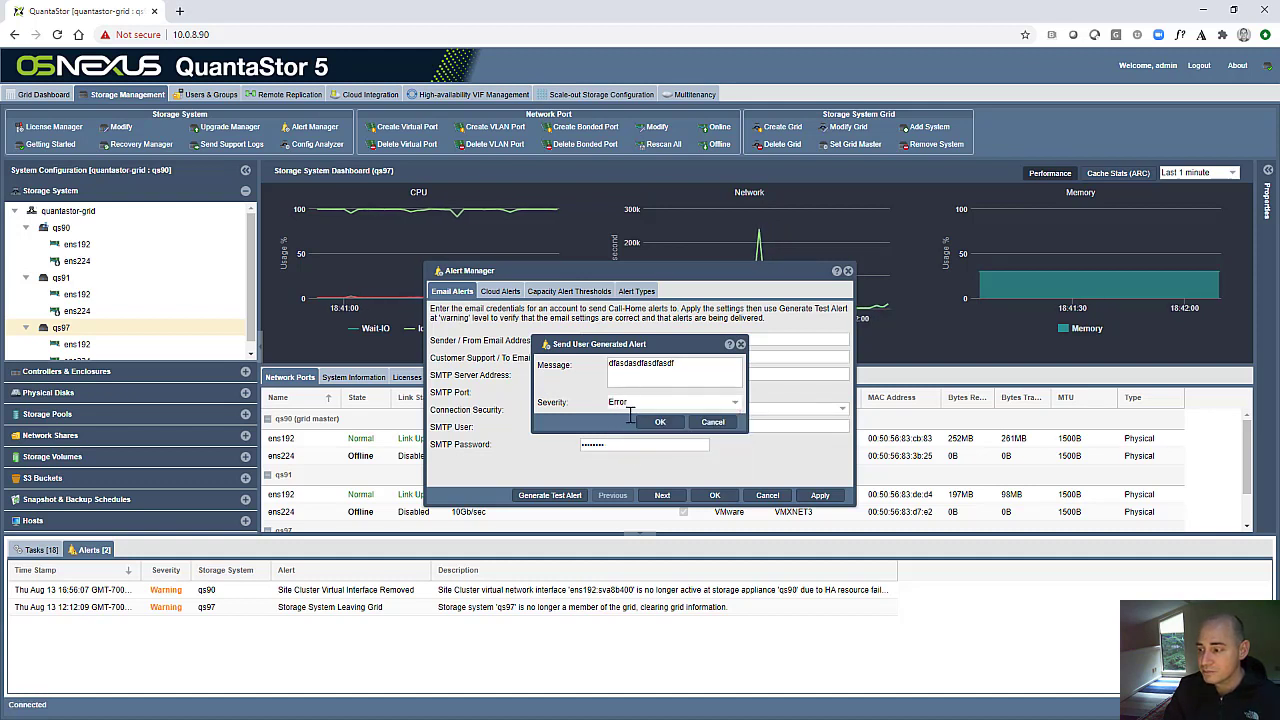
click(632, 402)
click(624, 430)
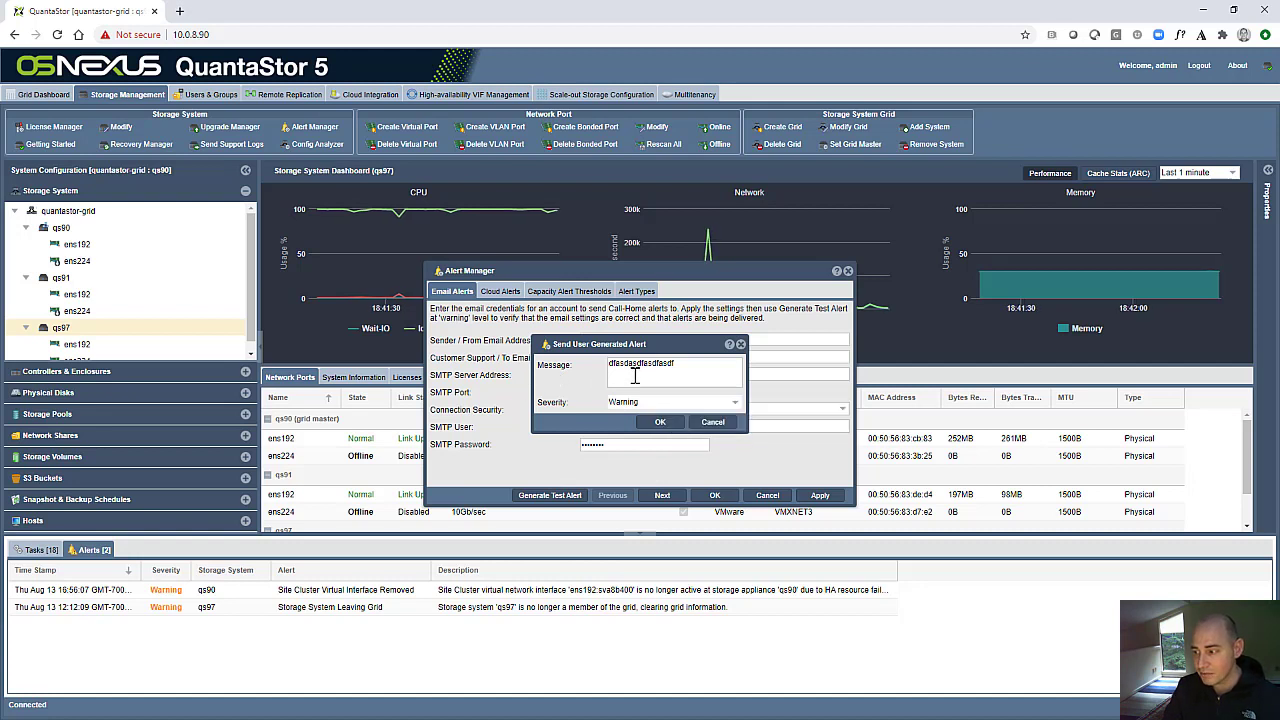
click(659, 422)
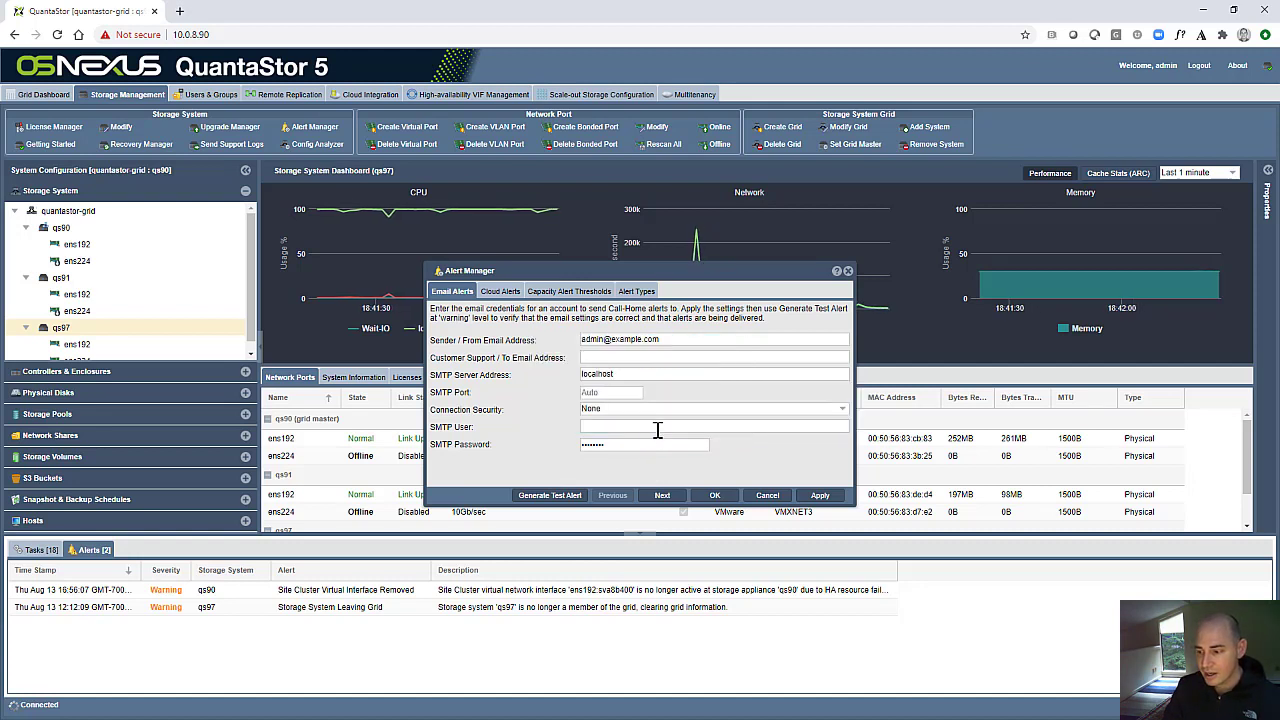
click(385, 590)
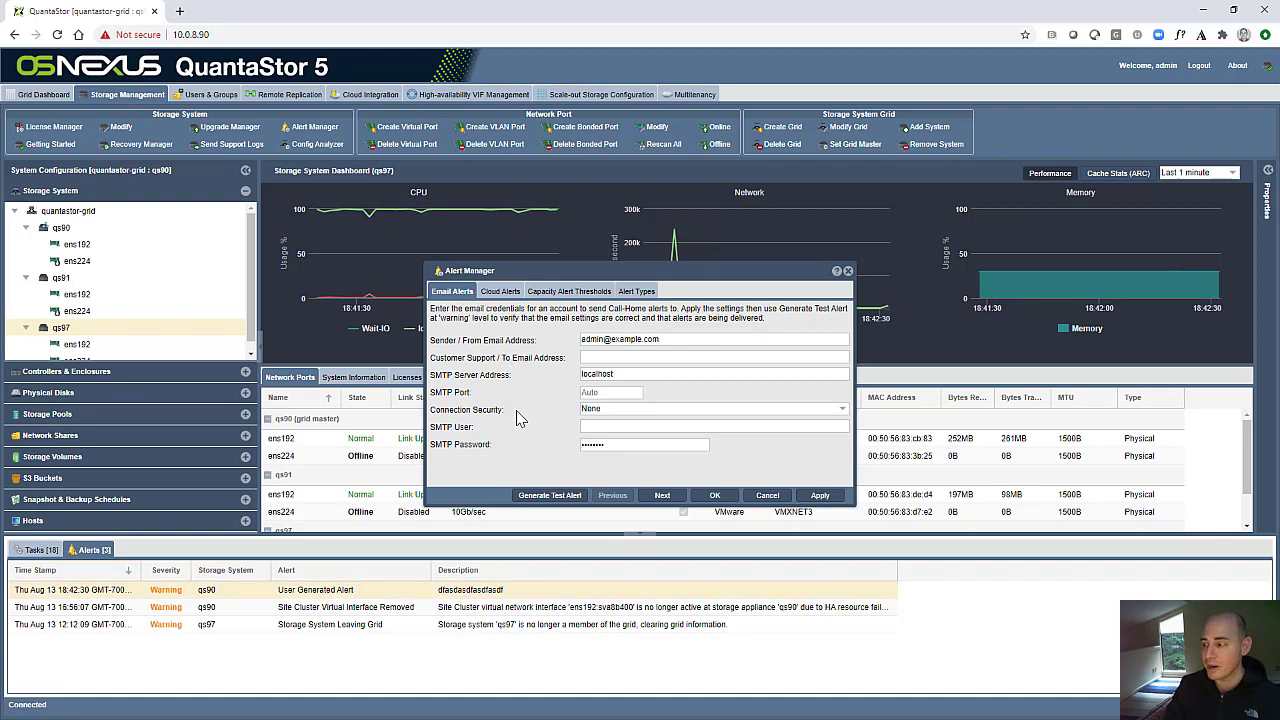
click(776, 496)
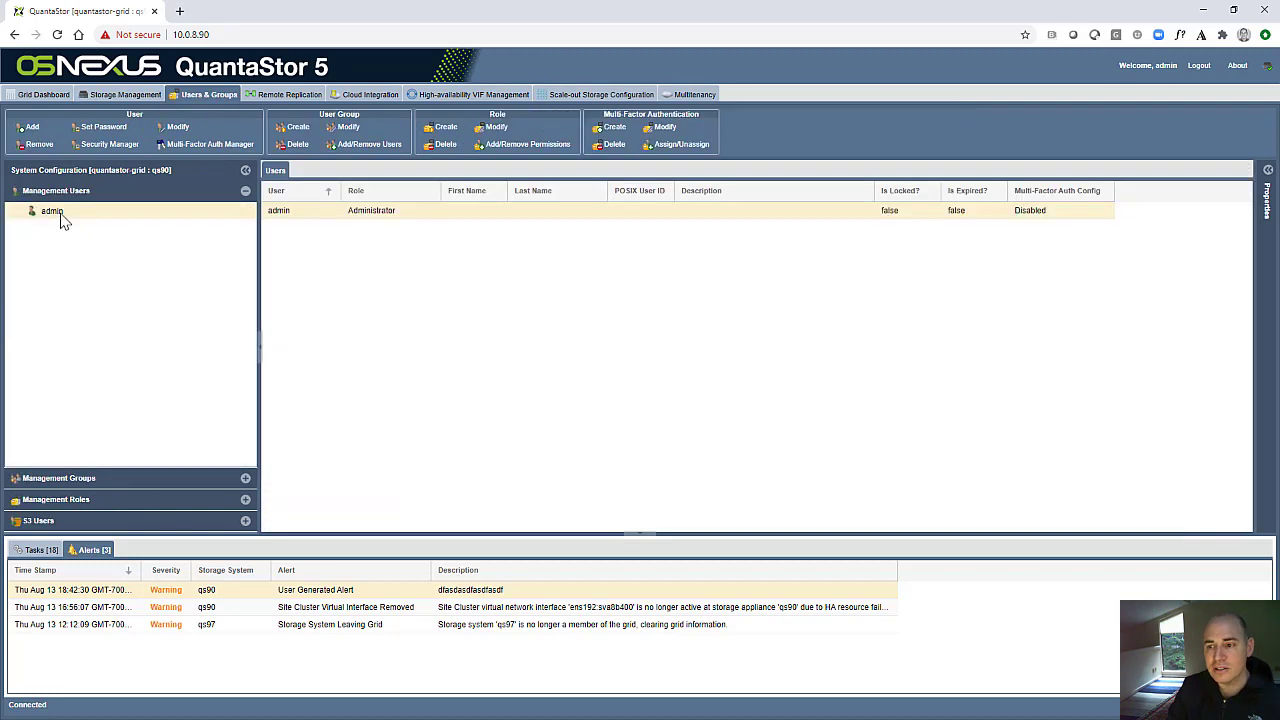
- Open the admin user for modification, examine its alert subscription settings, and close the dialog
right_click(58, 212)
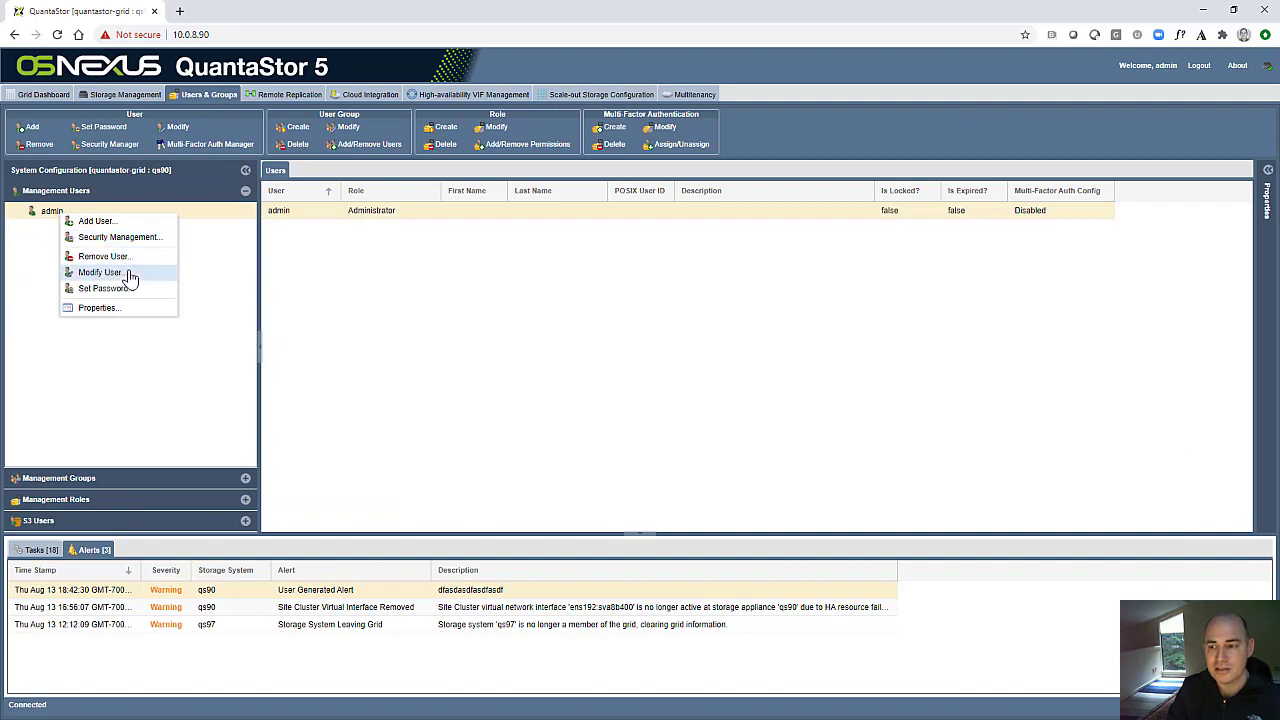
click(100, 272)
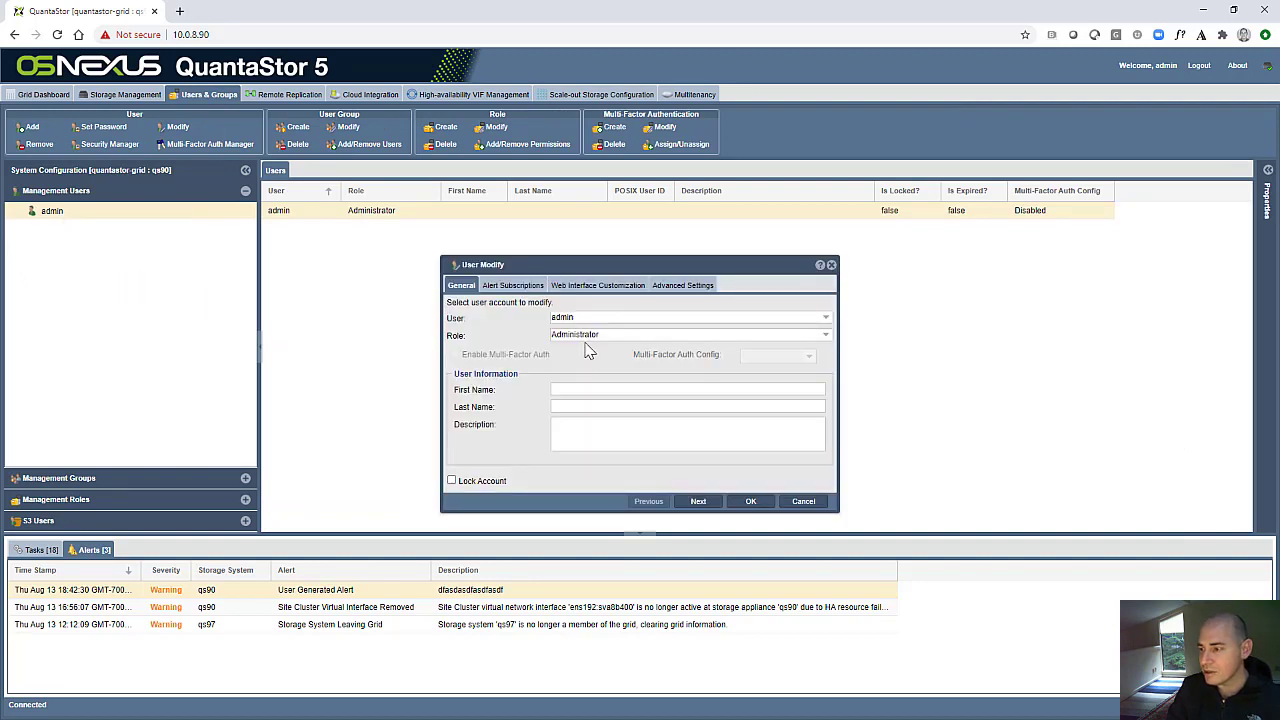
click(513, 285)
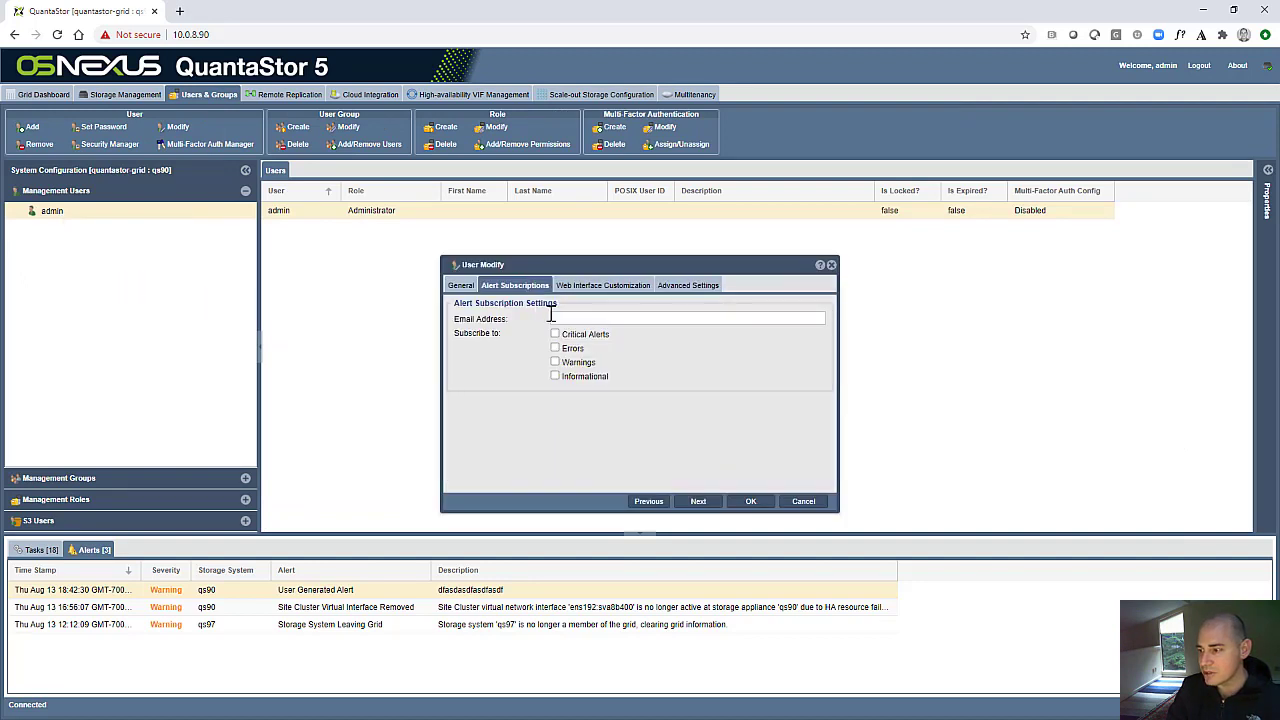
key(Return)
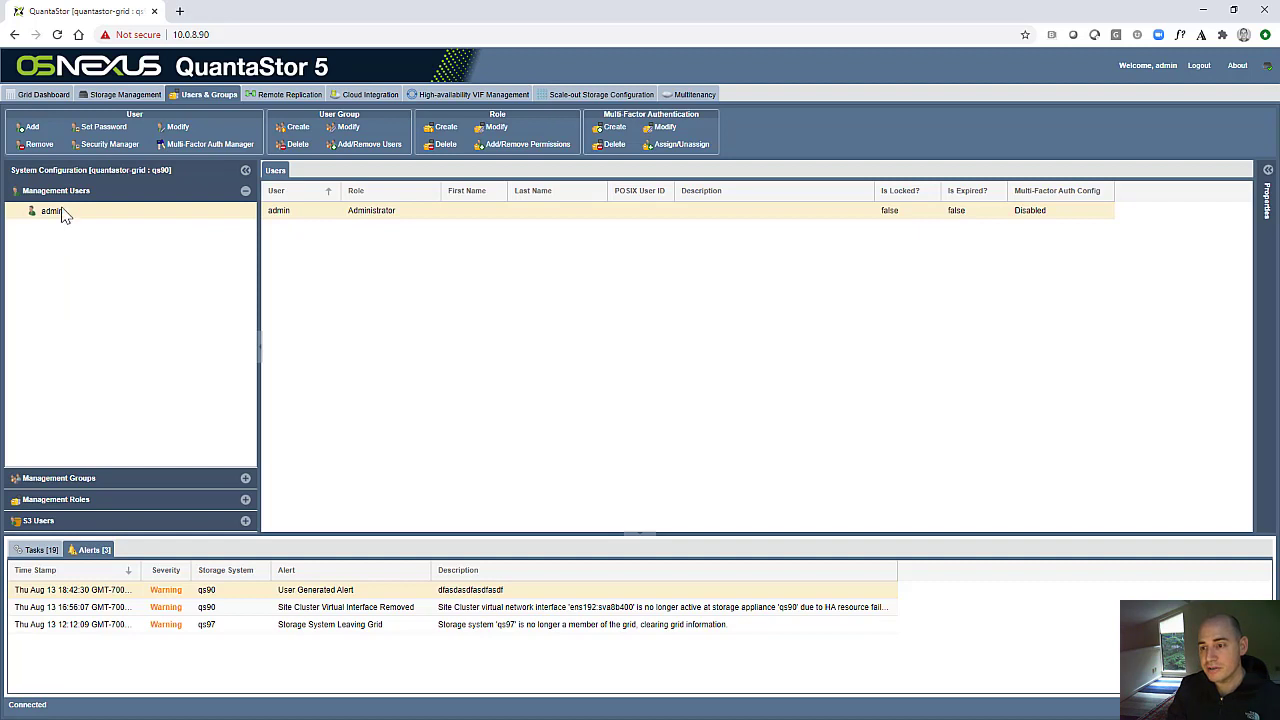
- Add a new management user with the Administrator role, including a look at its alert subscription settings
right_click(76, 193)
click(113, 202)
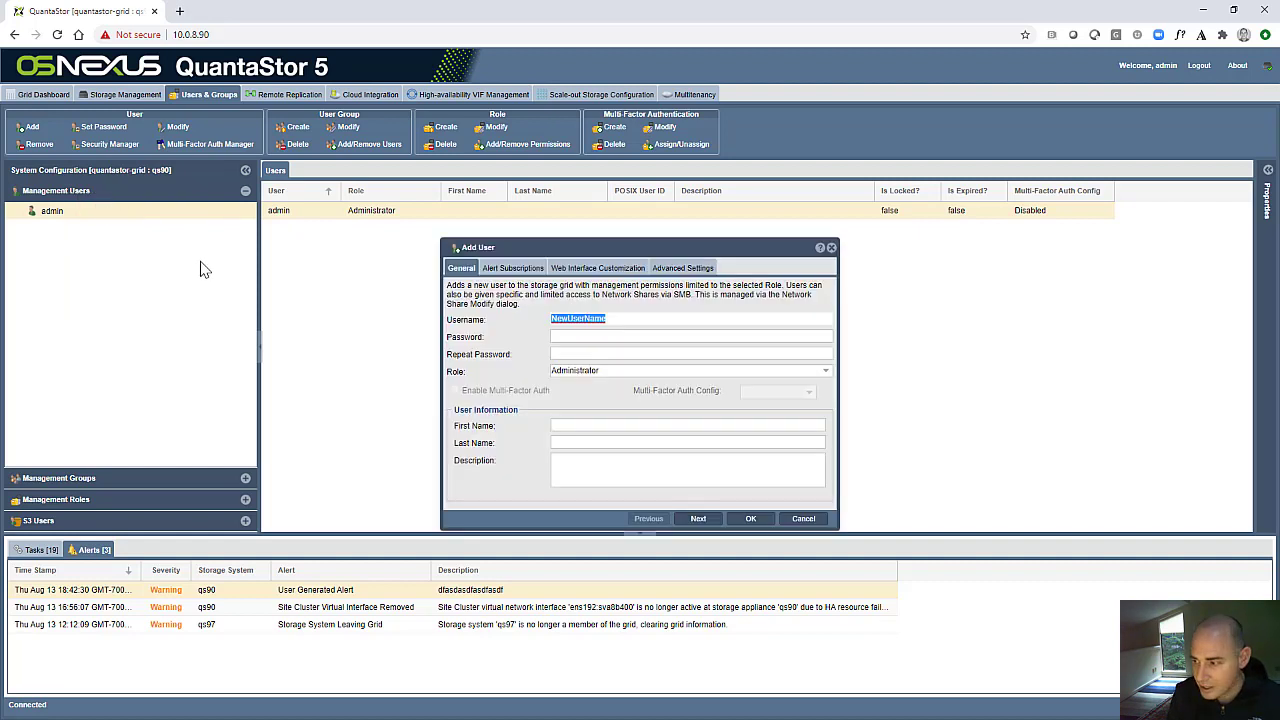
click(516, 272)
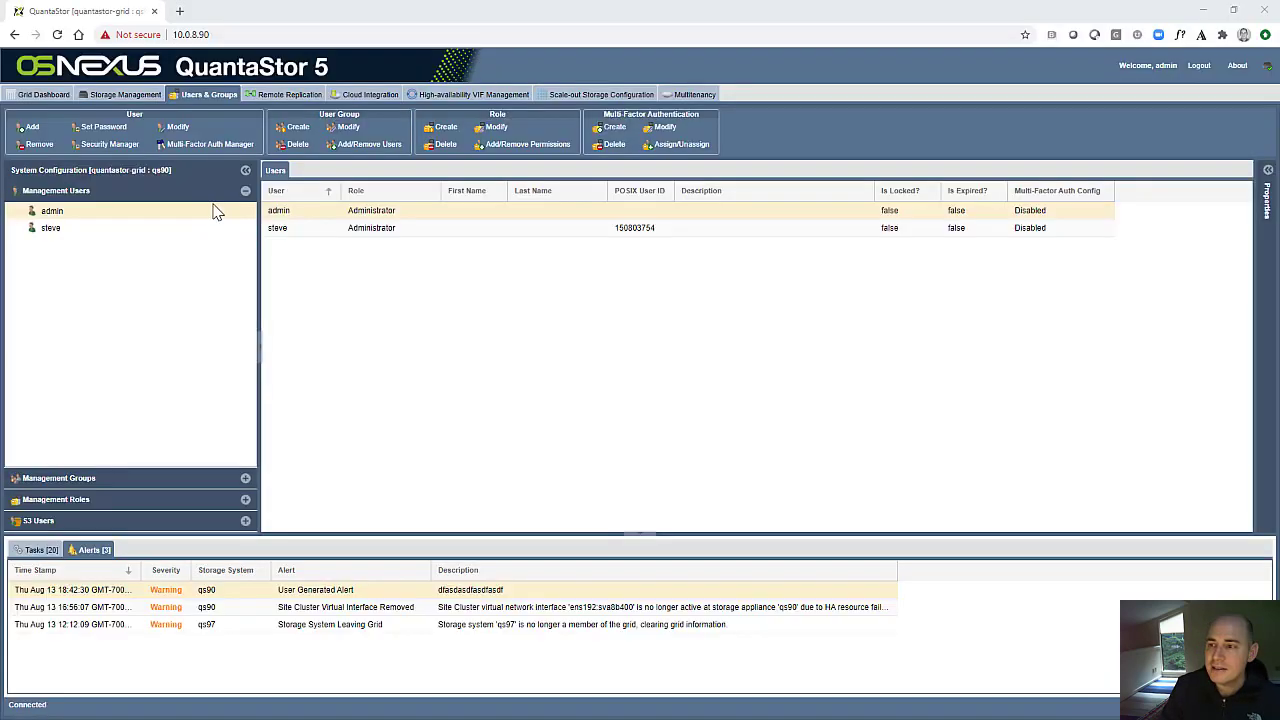
- Examine the API host, integration key and secret key fields for a new multi-factor authentication configuration, and cancel creating it
click(198, 94)
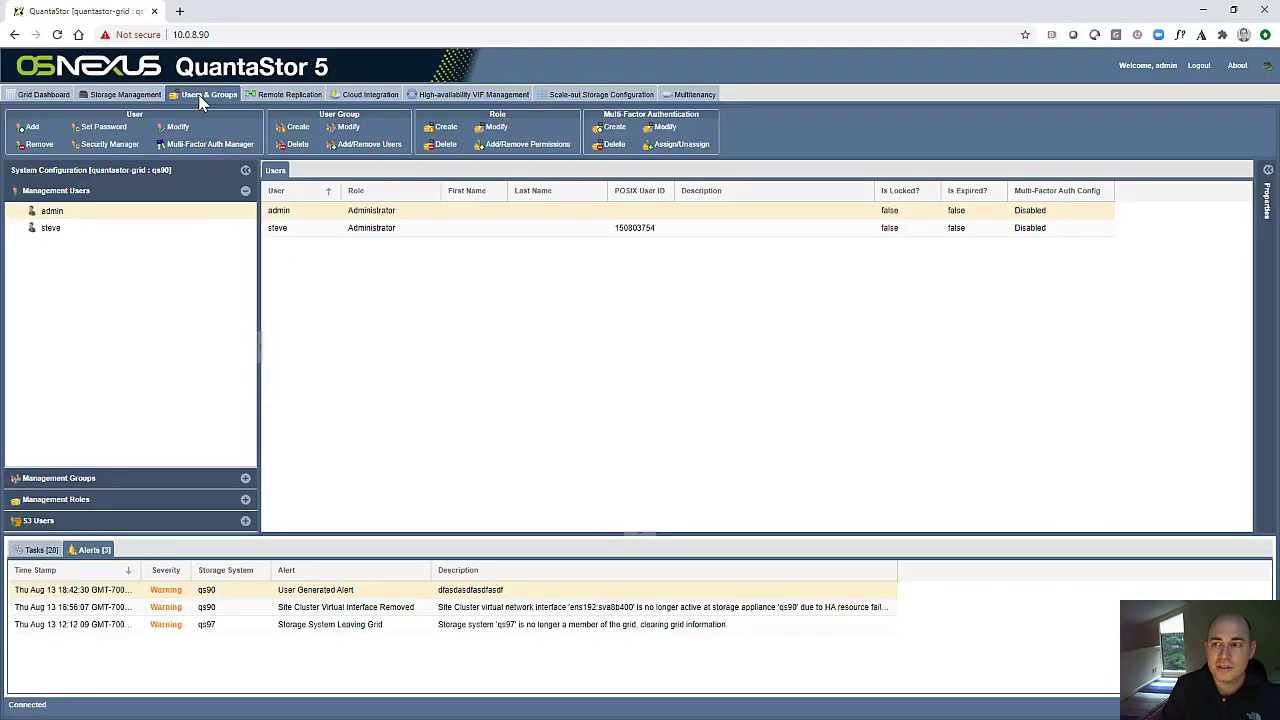
click(230, 146)
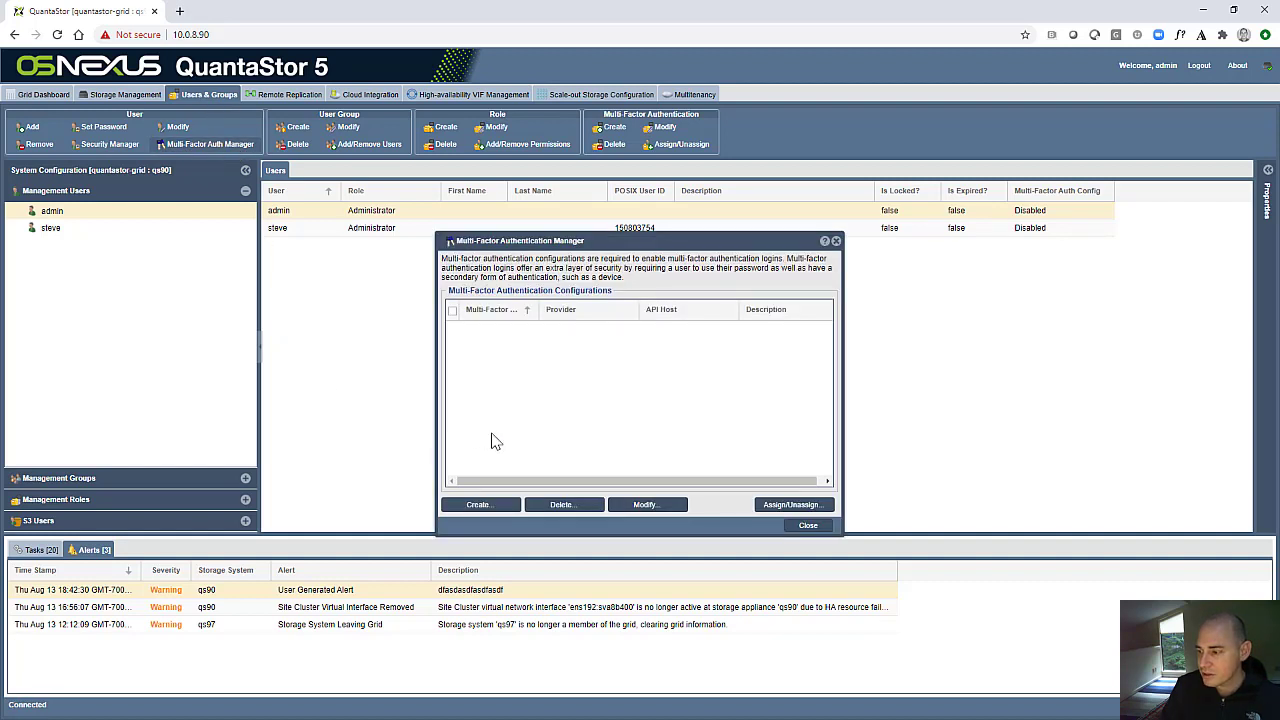
click(478, 505)
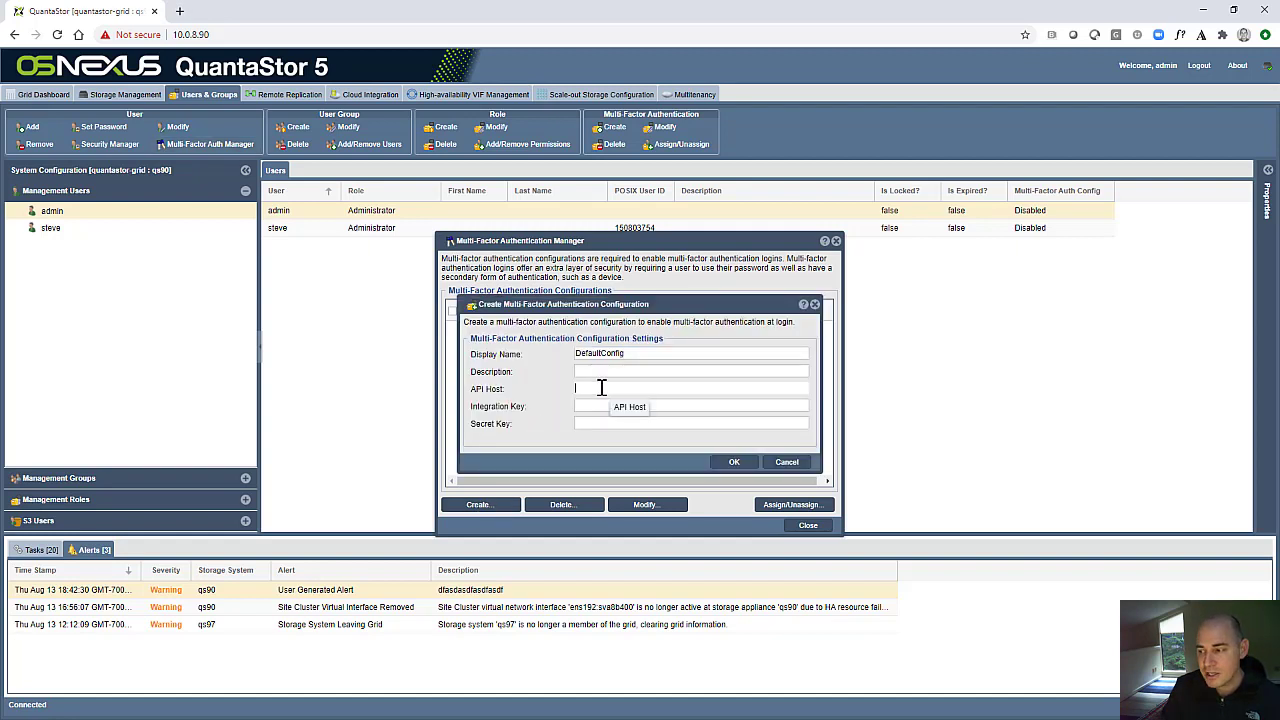
click(601, 390)
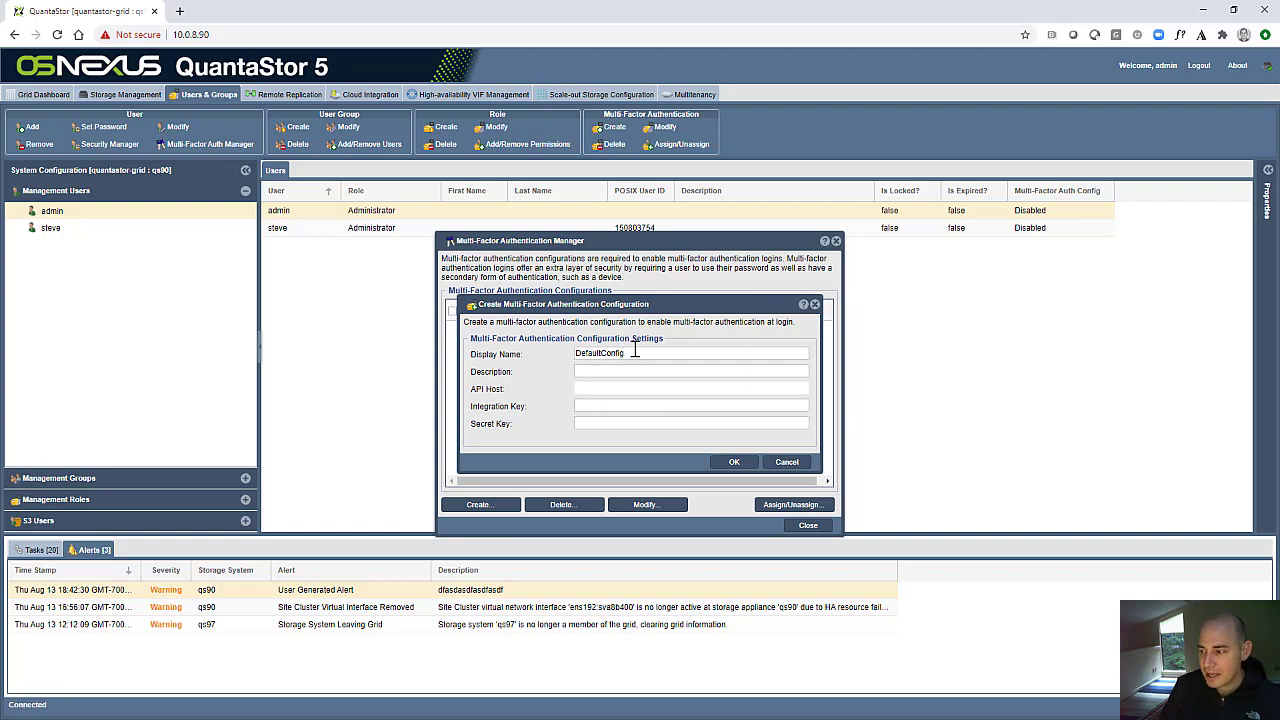
click(607, 368)
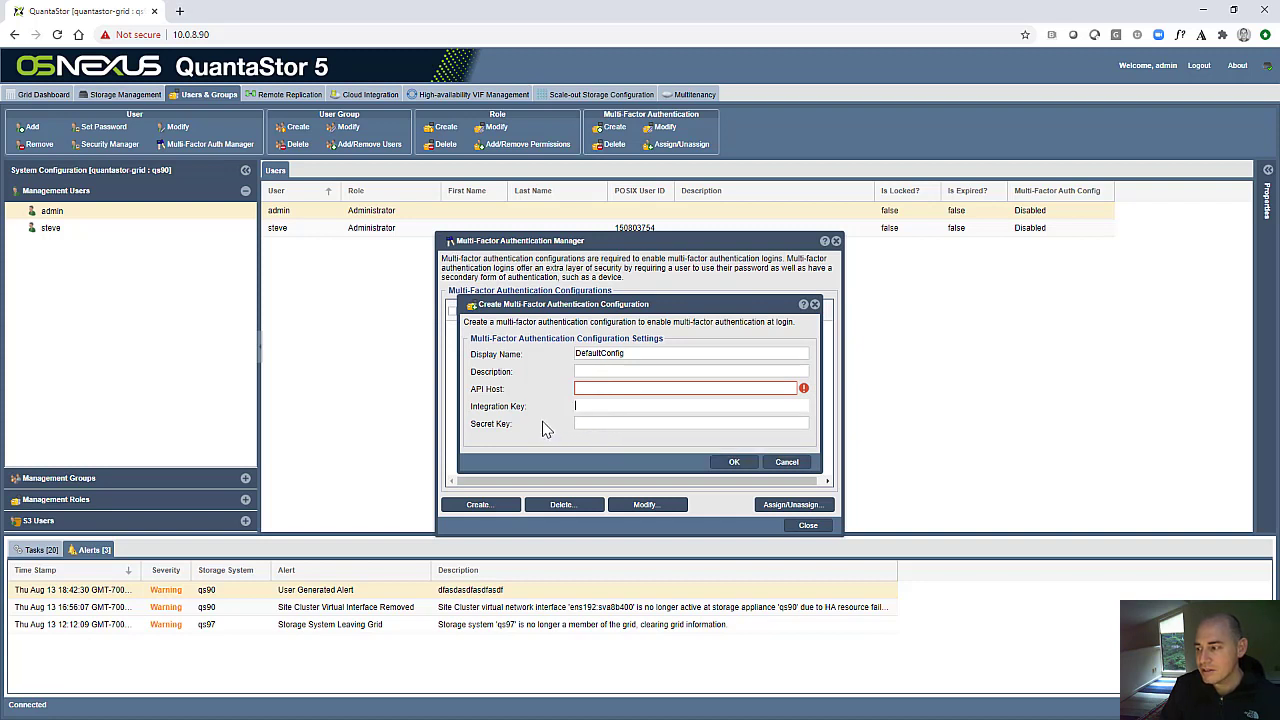
key(Tab)
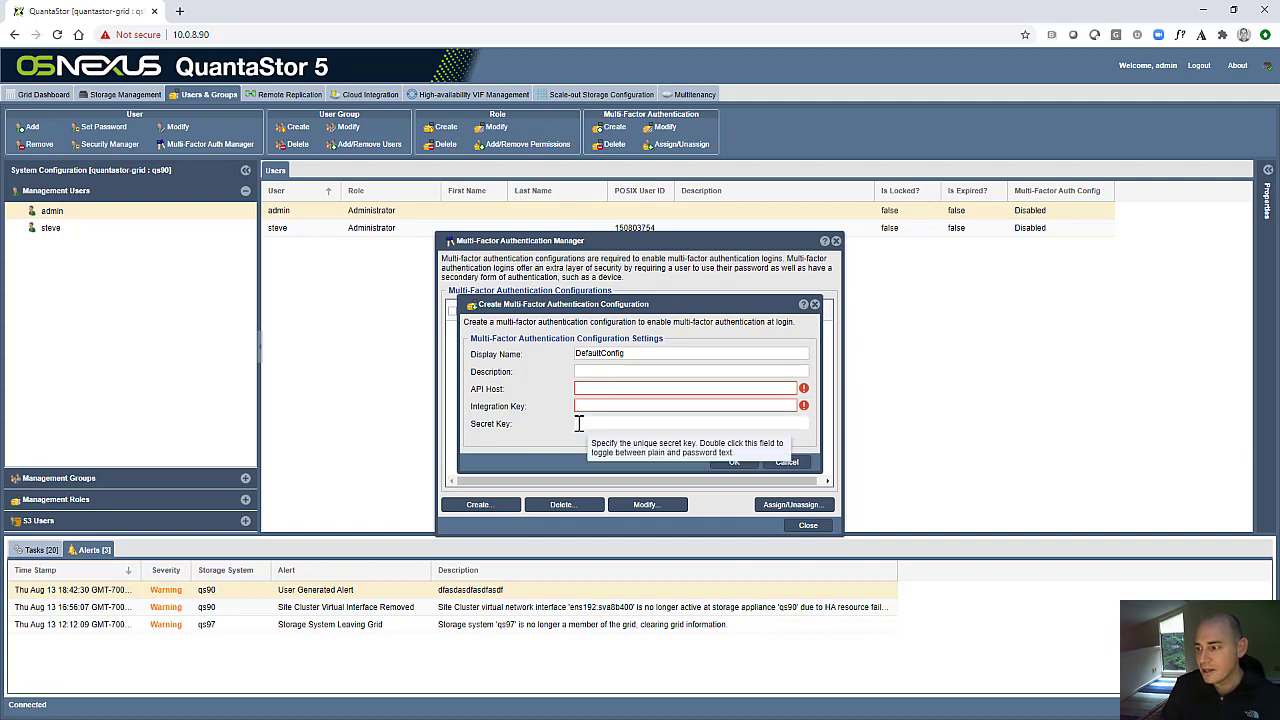
click(553, 395)
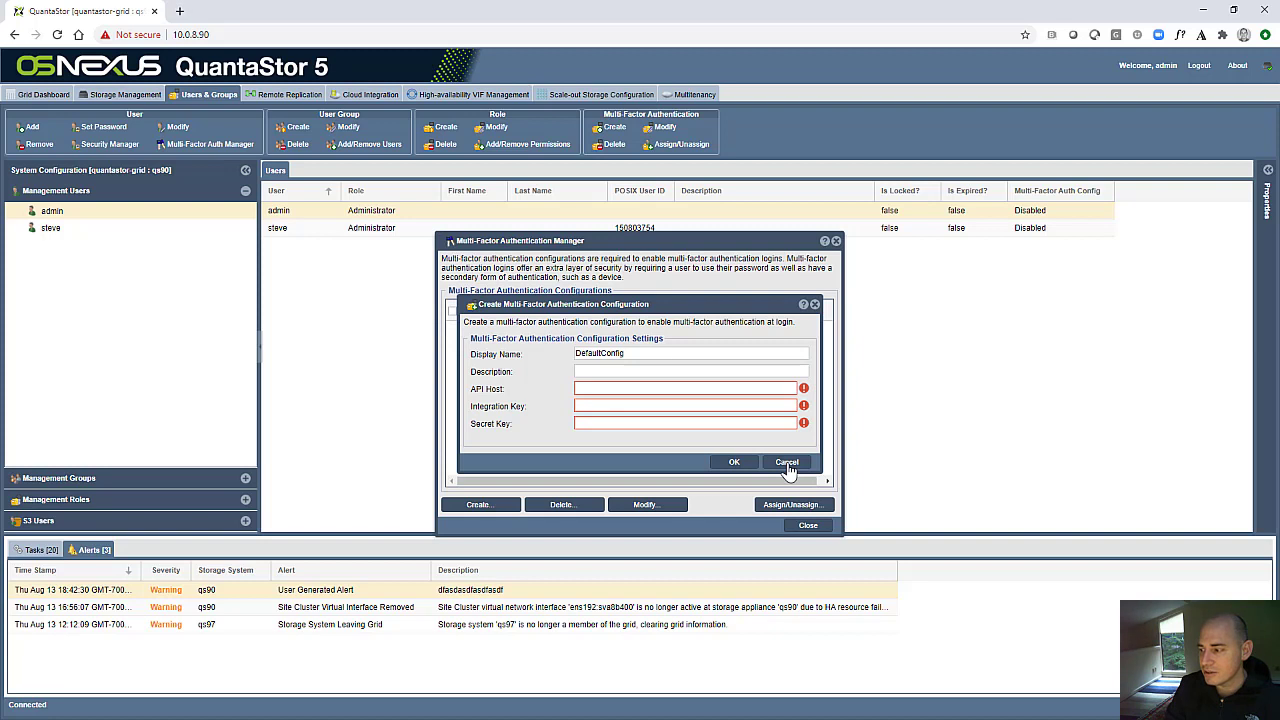
click(787, 463)
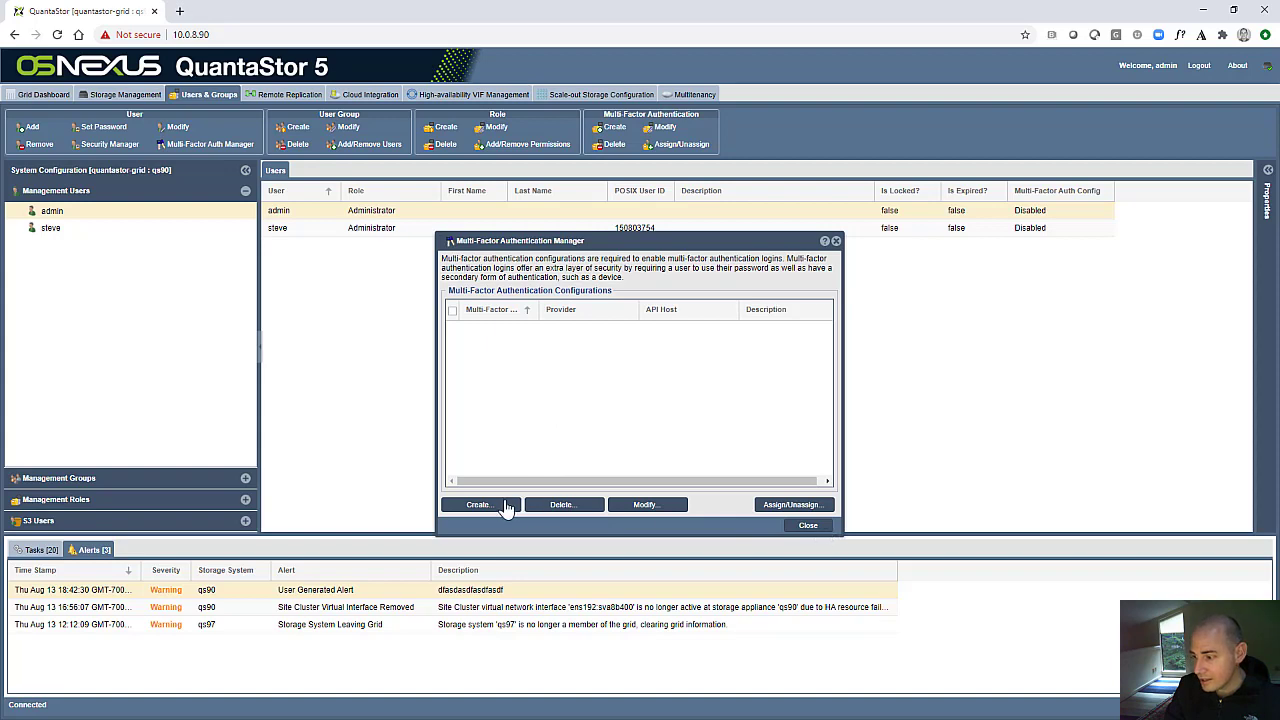
- Try to assign multi-factor authentication configurations to the management users
click(782, 505)
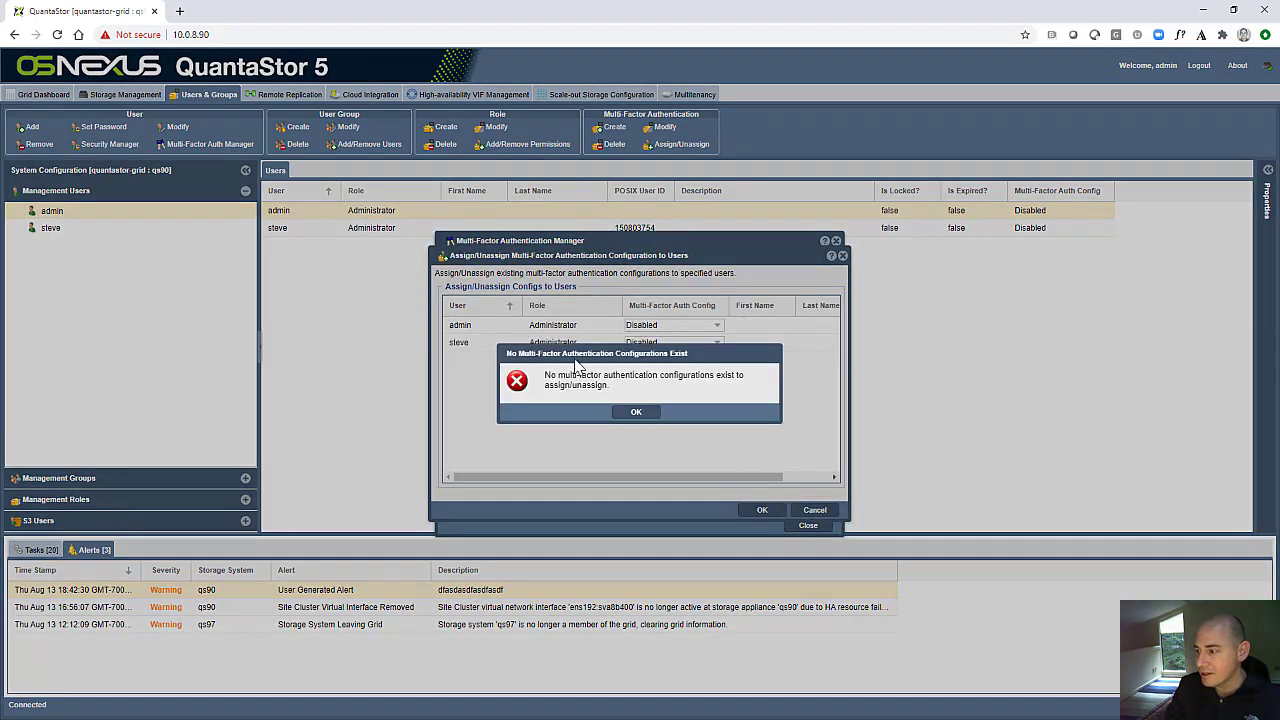
drag(573, 352, 596, 420)
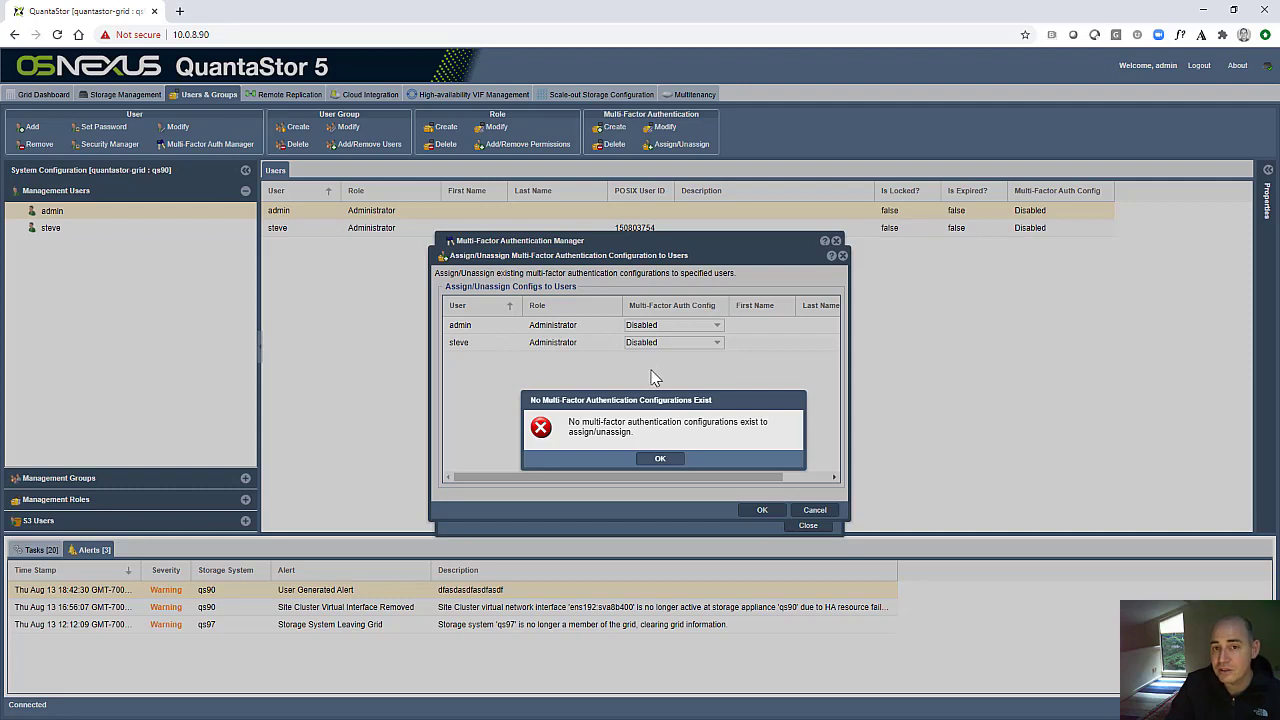
click(660, 460)
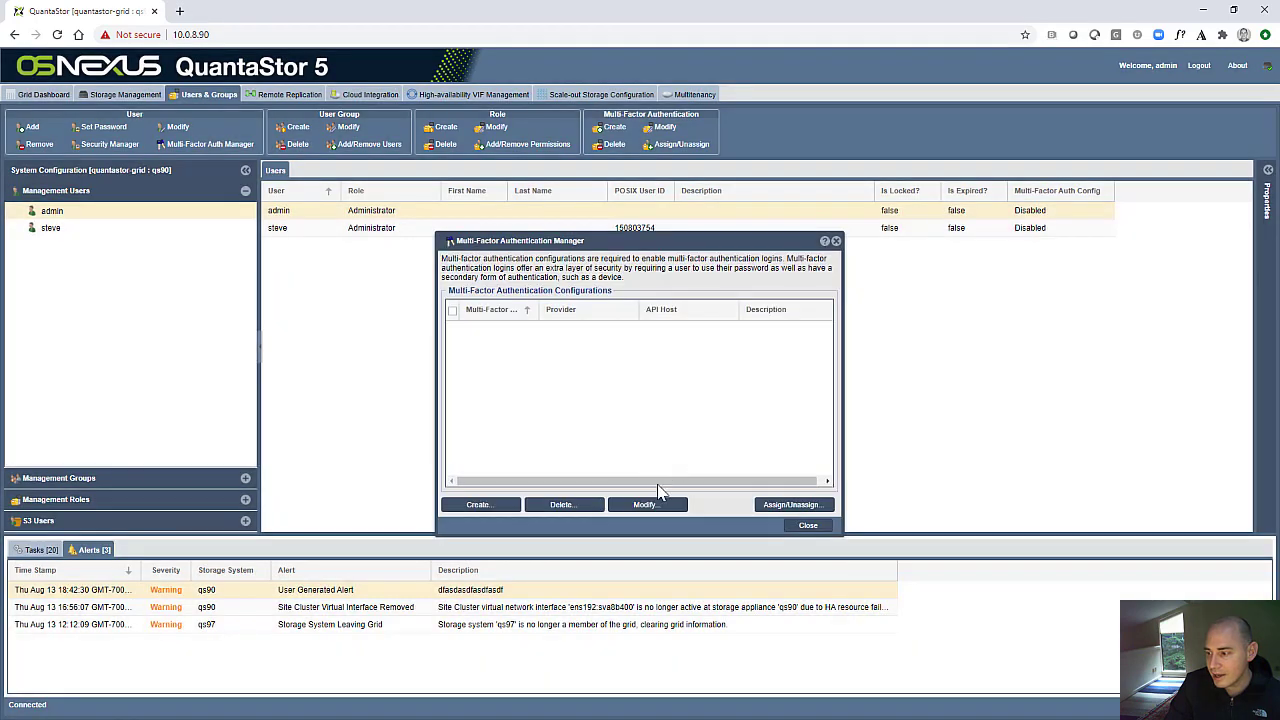
- Review the fields for a new multi-factor authentication configuration again, cancel it, and close the Multi-Factor Authentication Manager
click(478, 504)
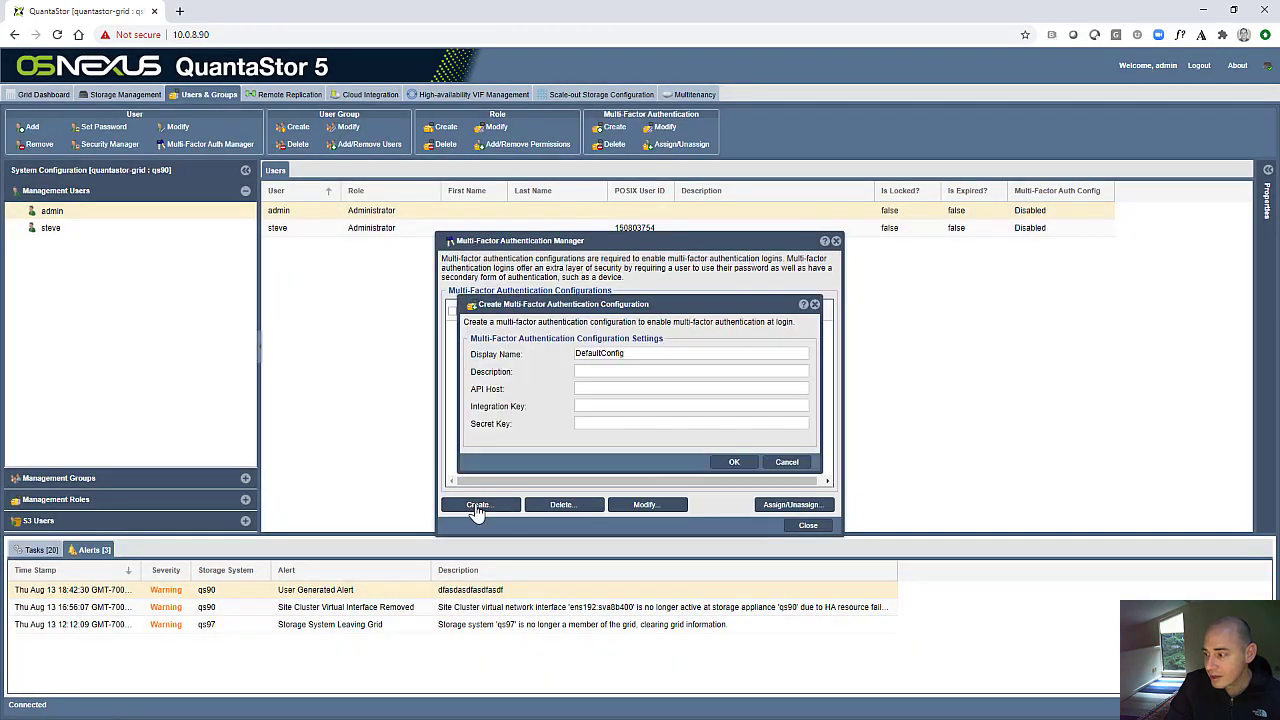
click(786, 463)
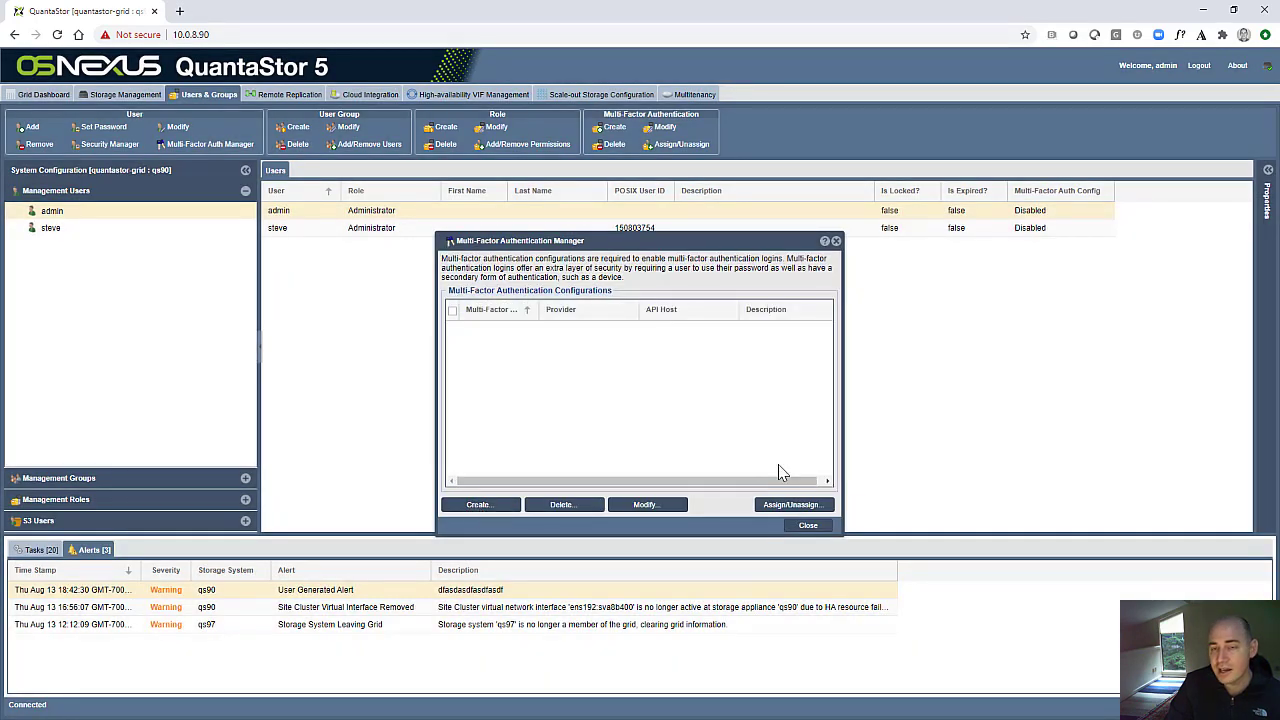
click(810, 526)
- Open the second management user, listed below admin, for modification and examine its alert subscription and general settings
click(70, 230)
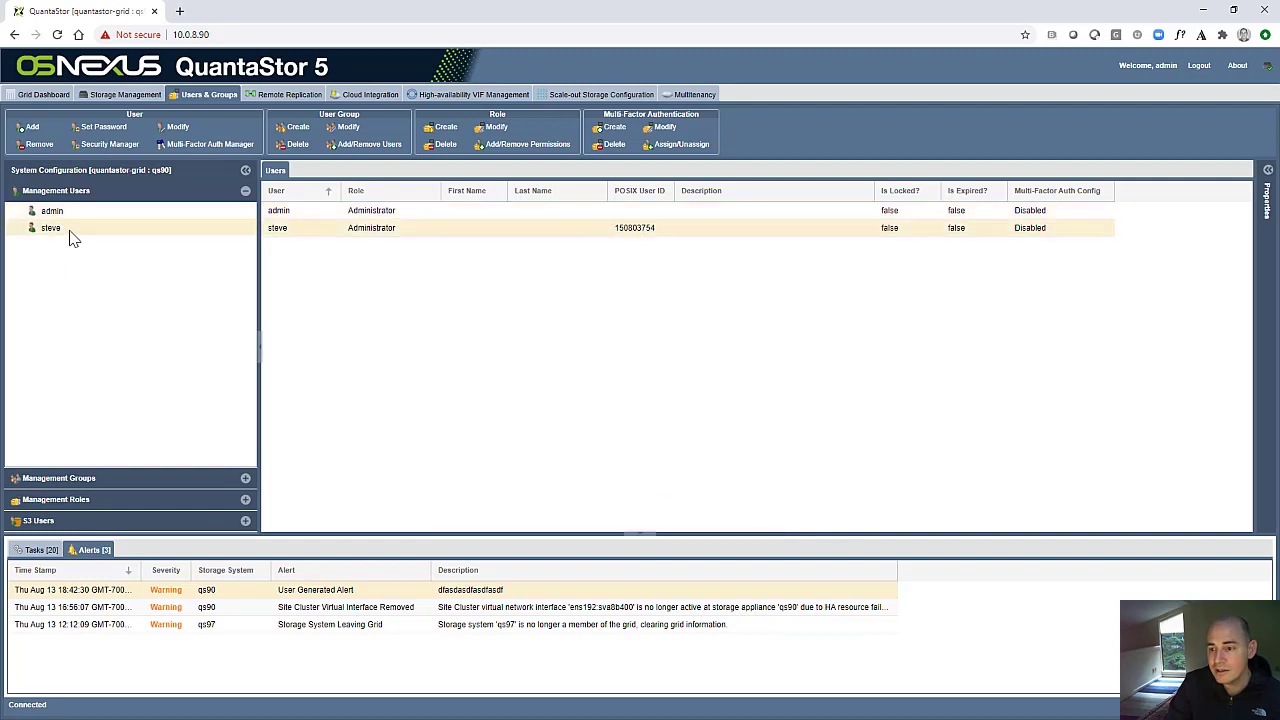
right_click(70, 231)
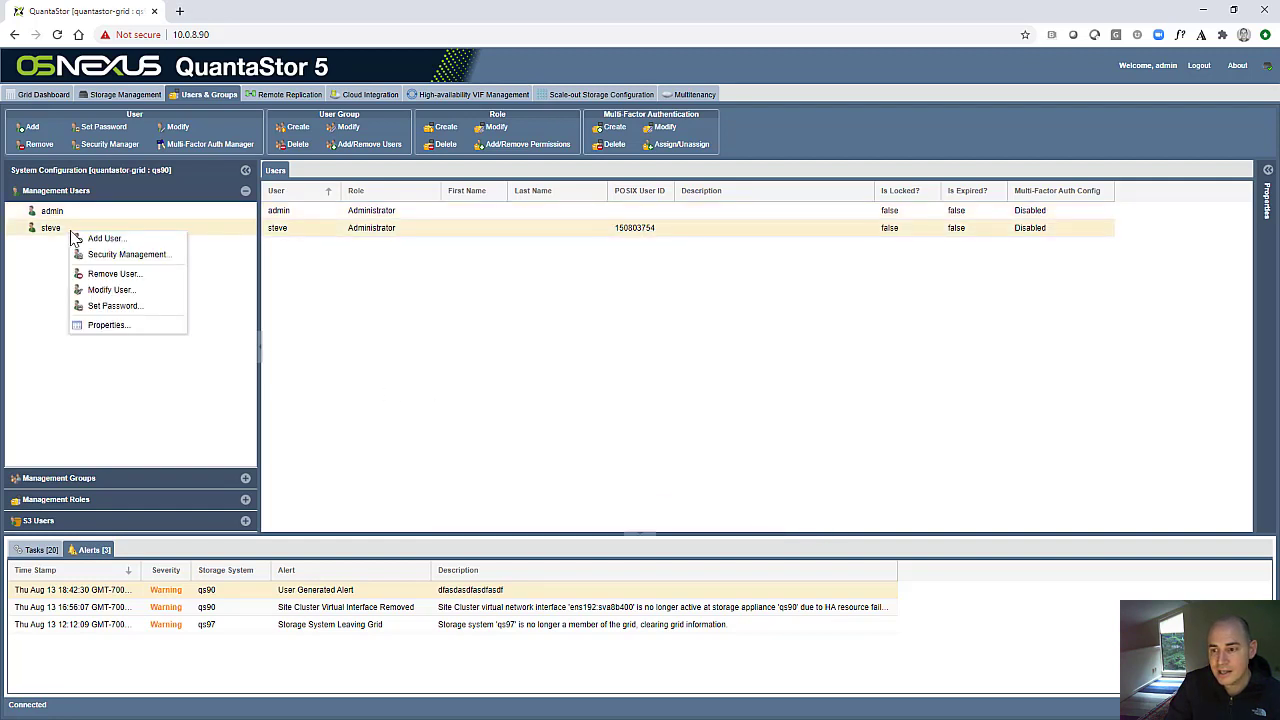
click(118, 290)
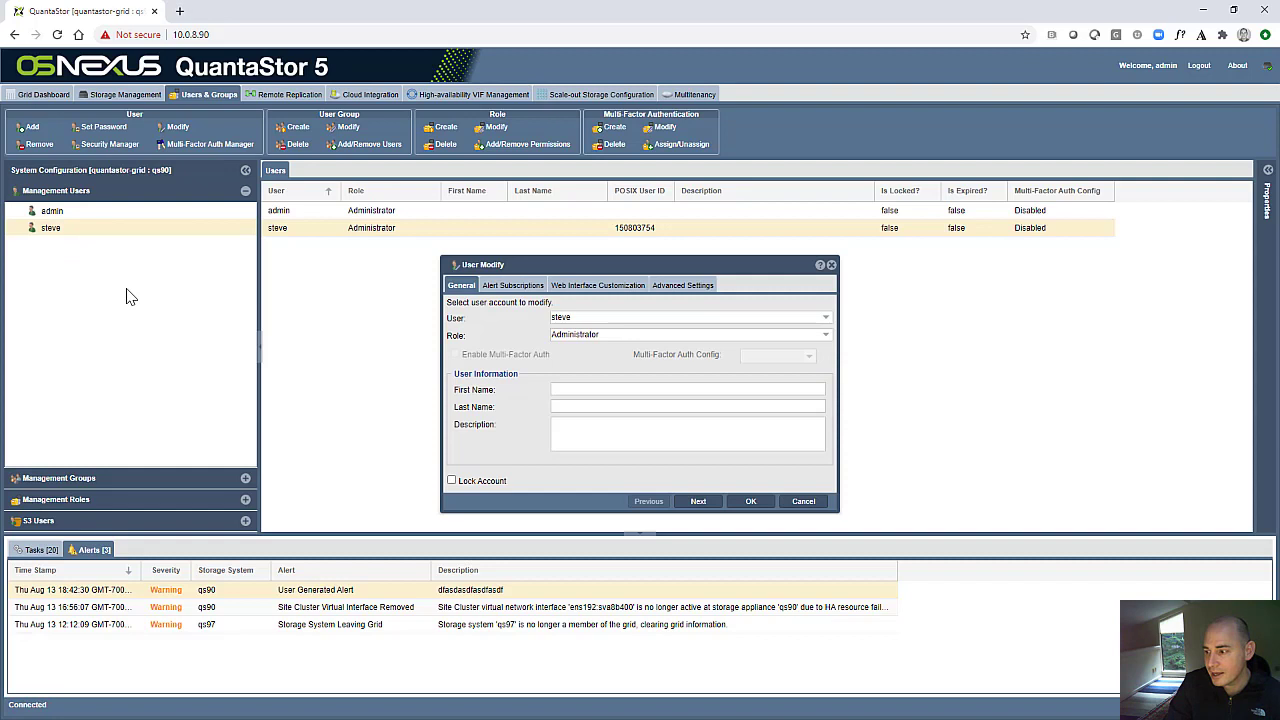
click(512, 288)
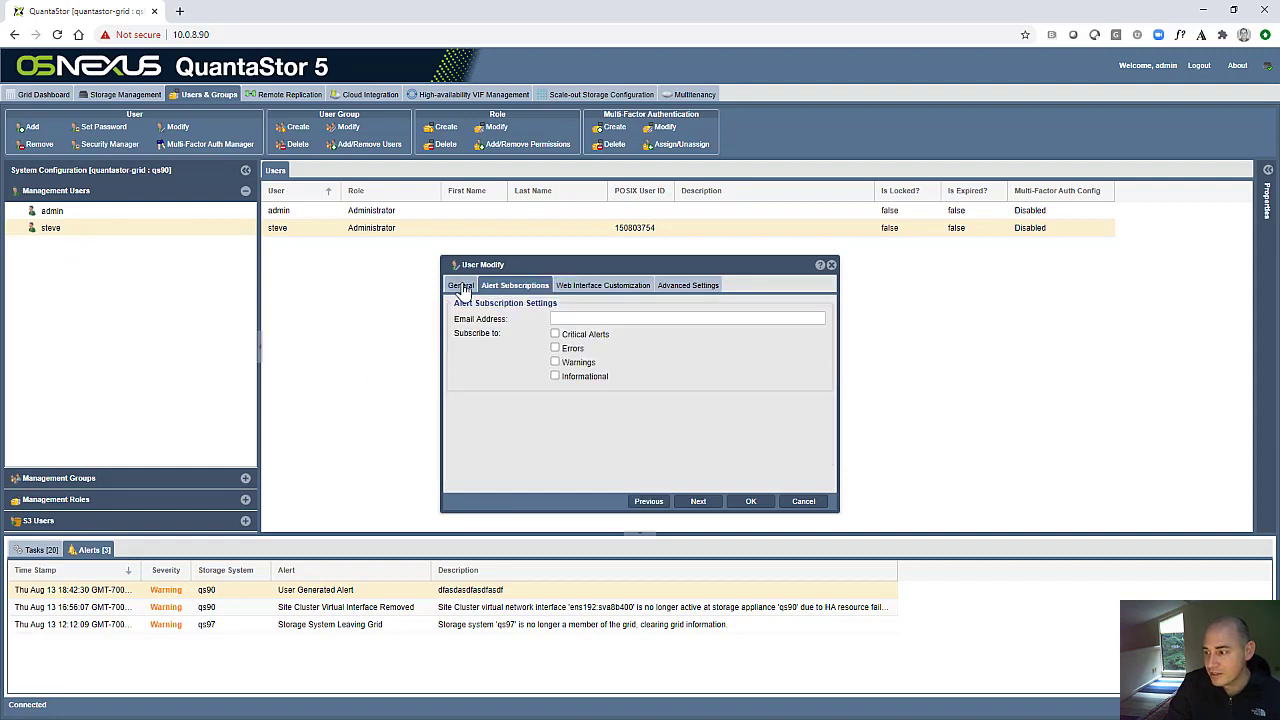
click(461, 286)
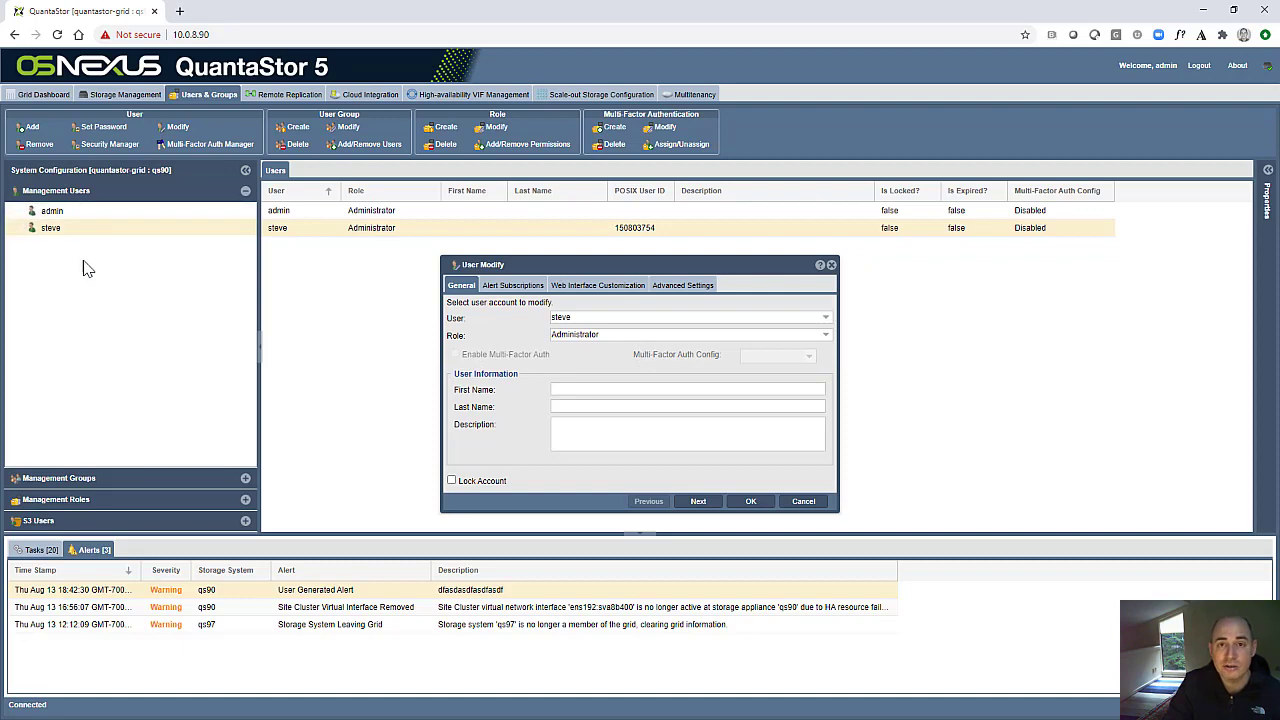
- Check the Security Compliance slide, return to QuantaStor, and examine the management roles and the users under Administrator
key(alt+Tab)
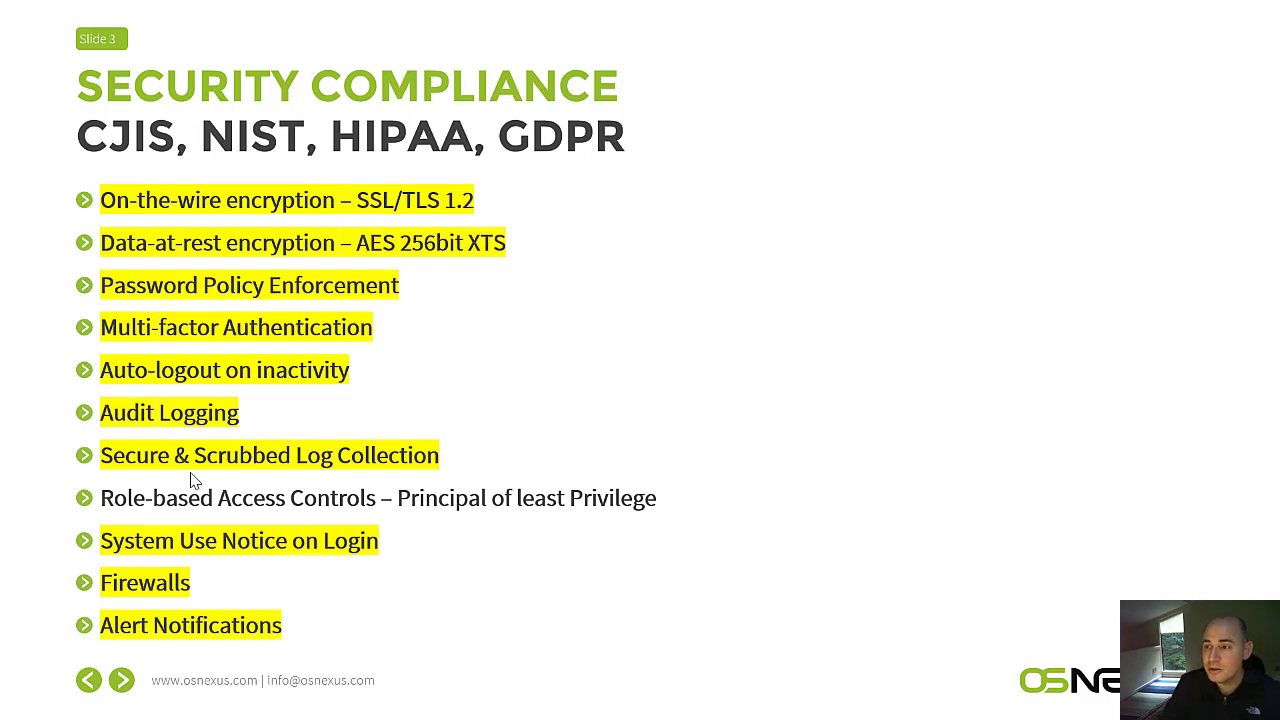
key(alt+Tab)
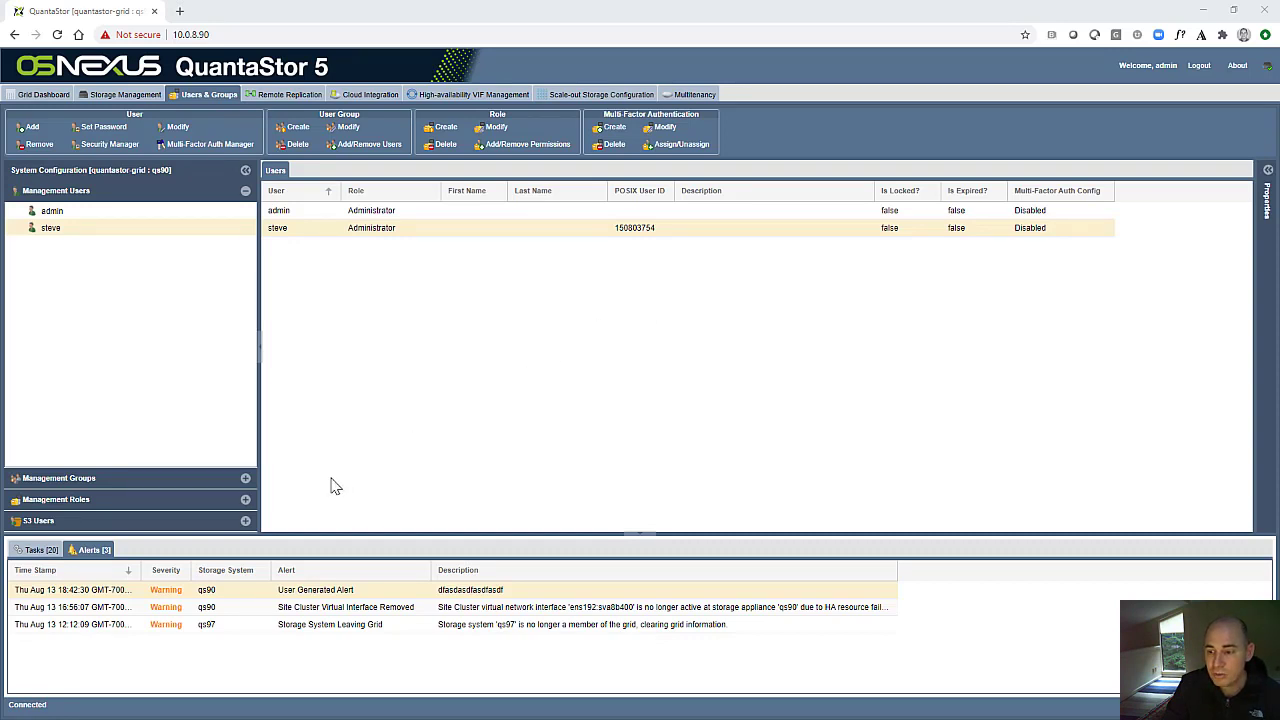
click(245, 499)
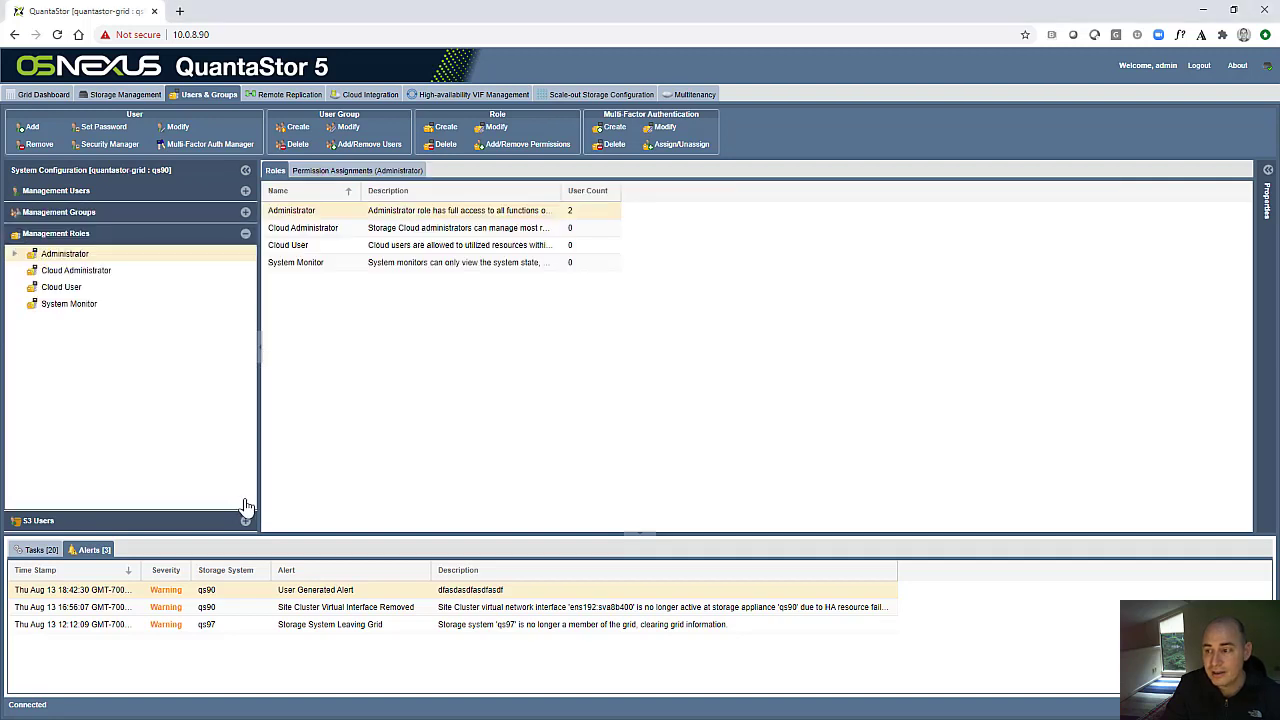
click(70, 272)
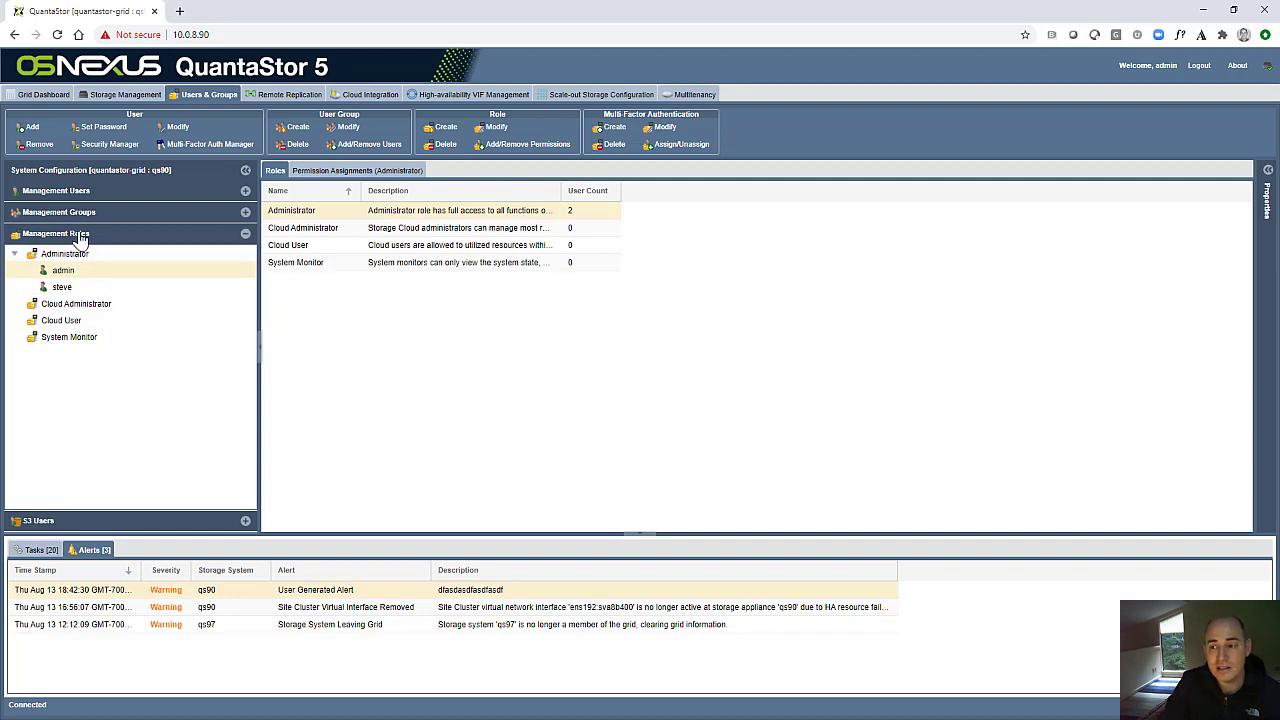
- Start a new management role and name it Provisioning Scripts
right_click(81, 240)
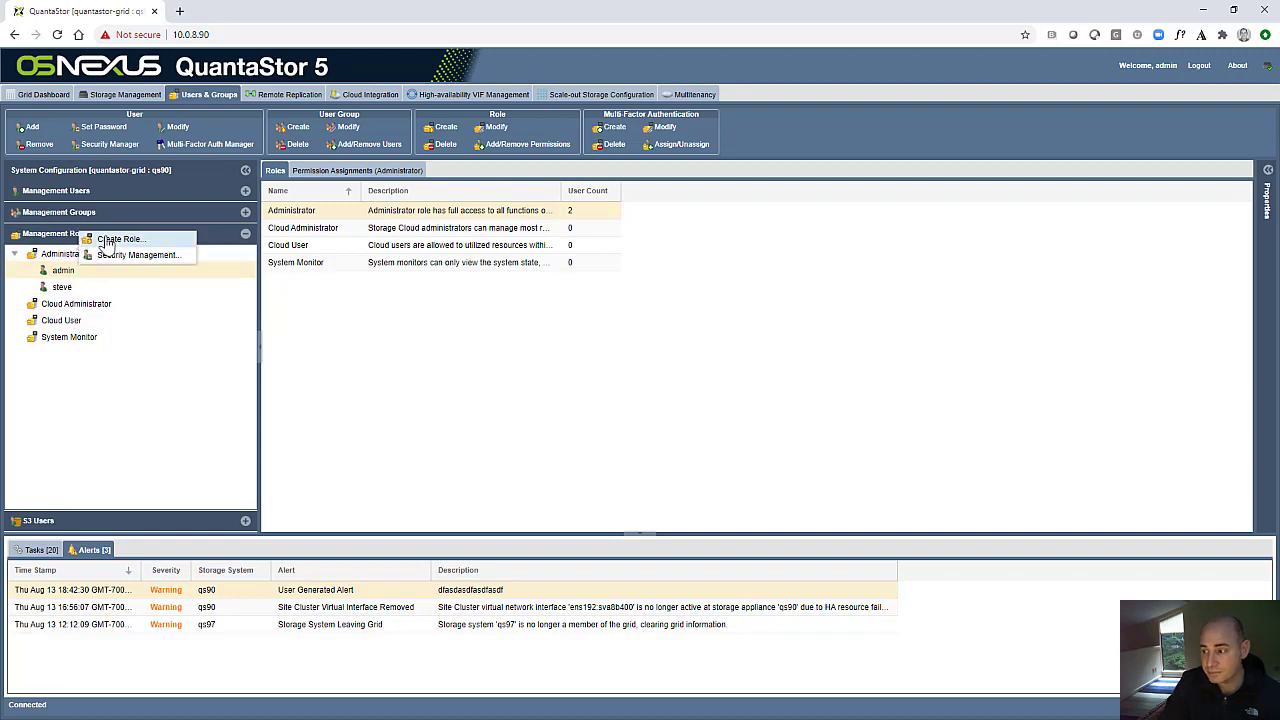
click(110, 240)
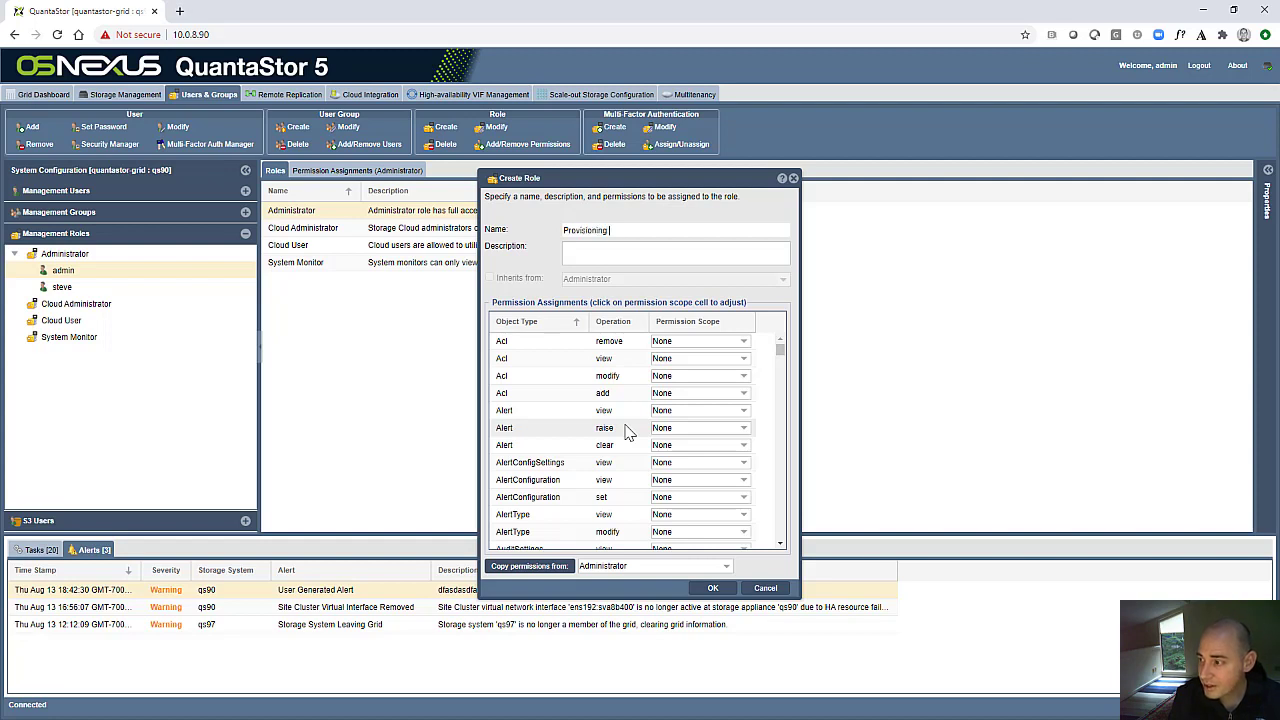
text(Script)
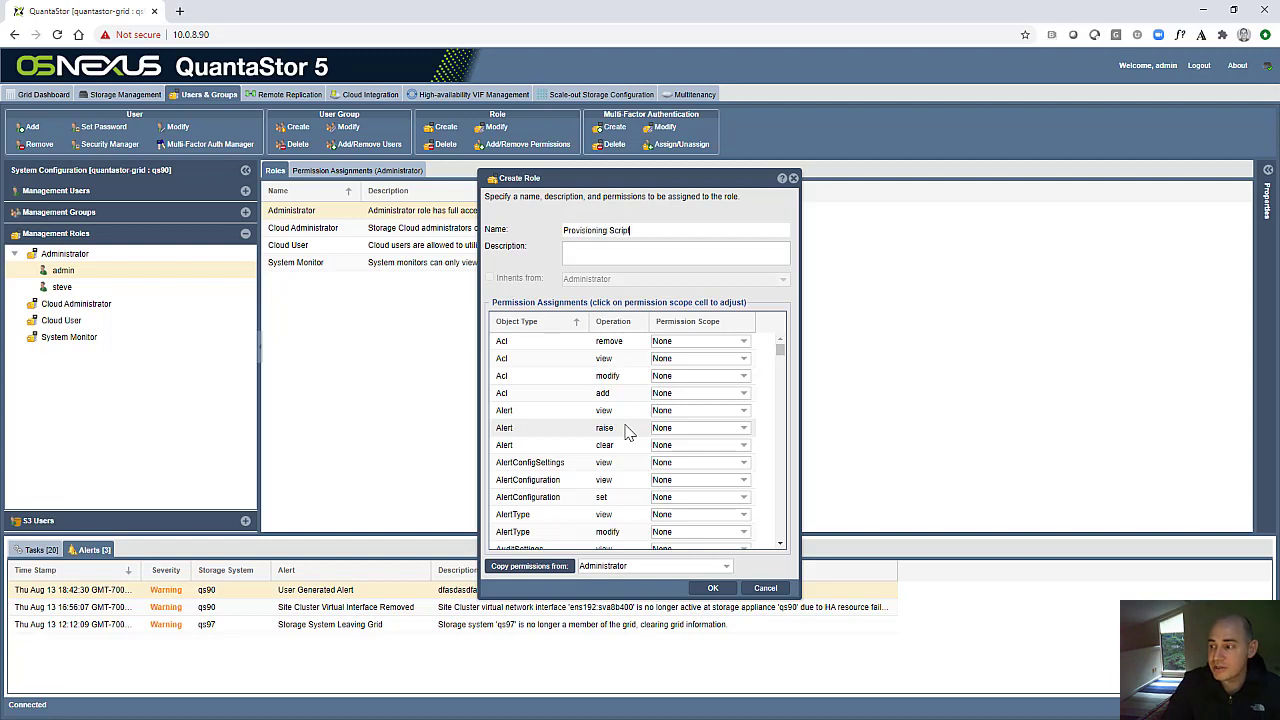
text(s)
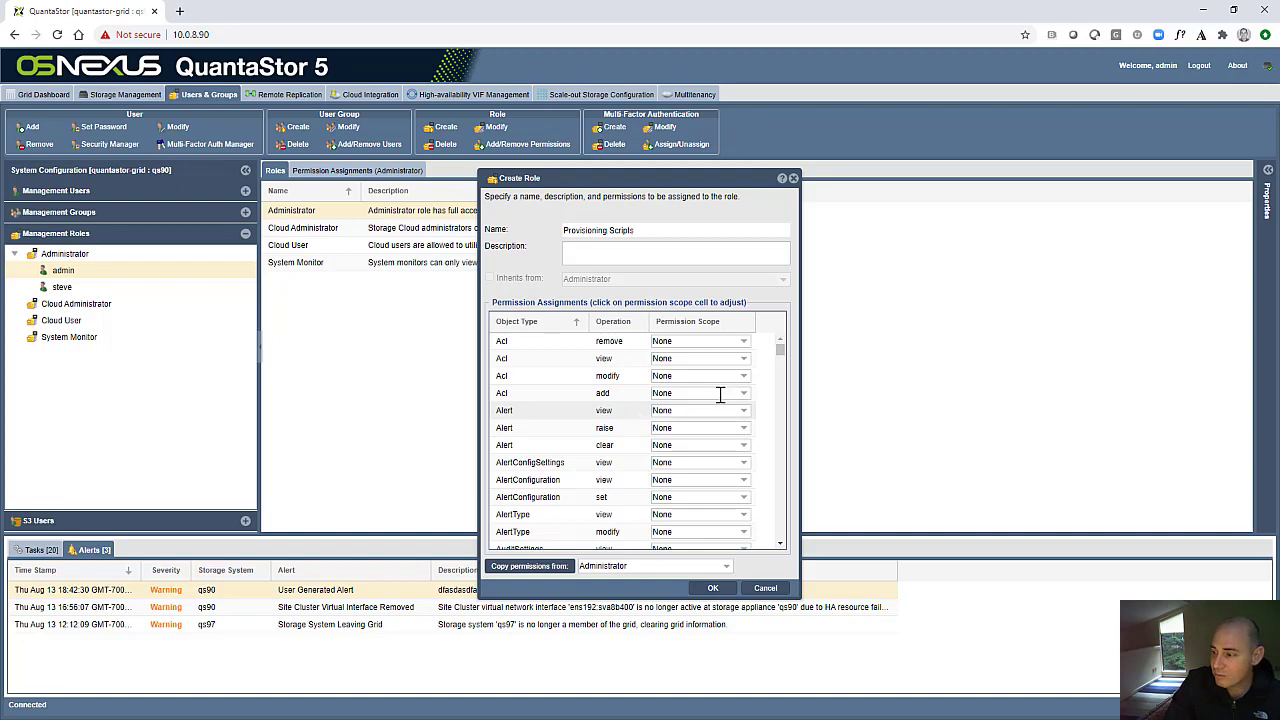
- Set the permission scope to System for the NetworkShare create, view and snapshot operations of the new role
drag(780, 349, 781, 437)
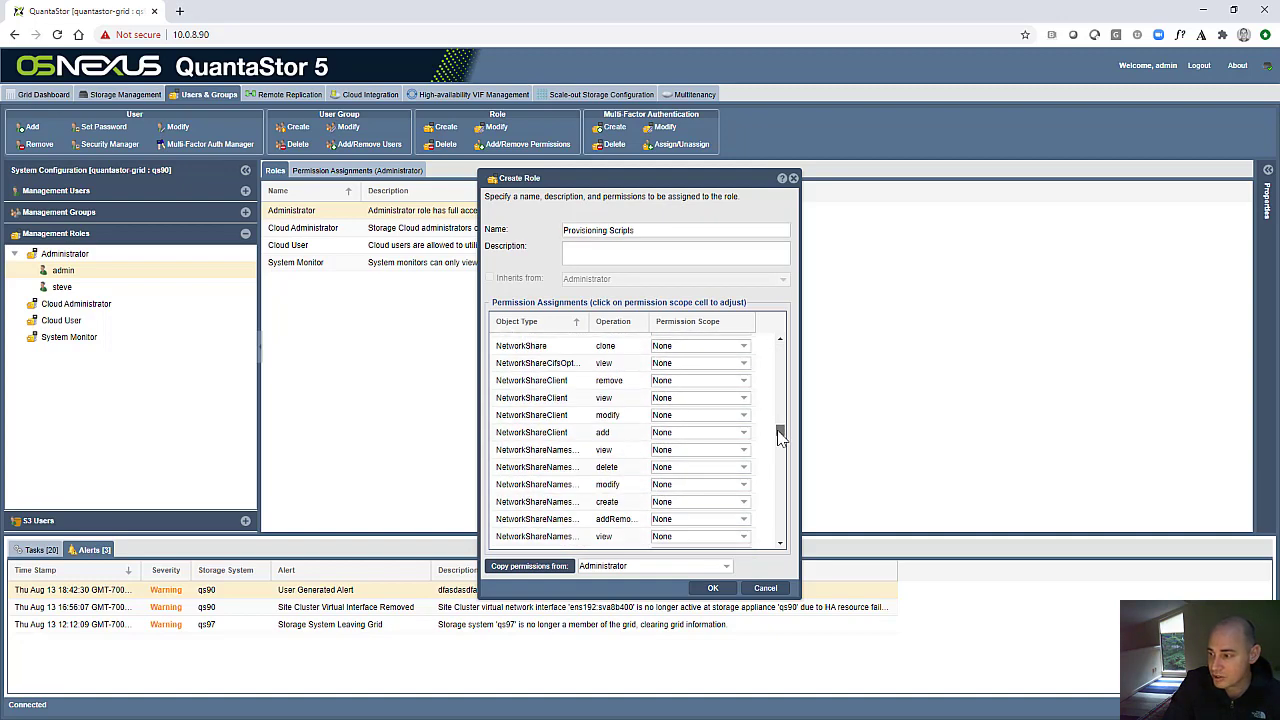
scroll(697, 431, up, 2)
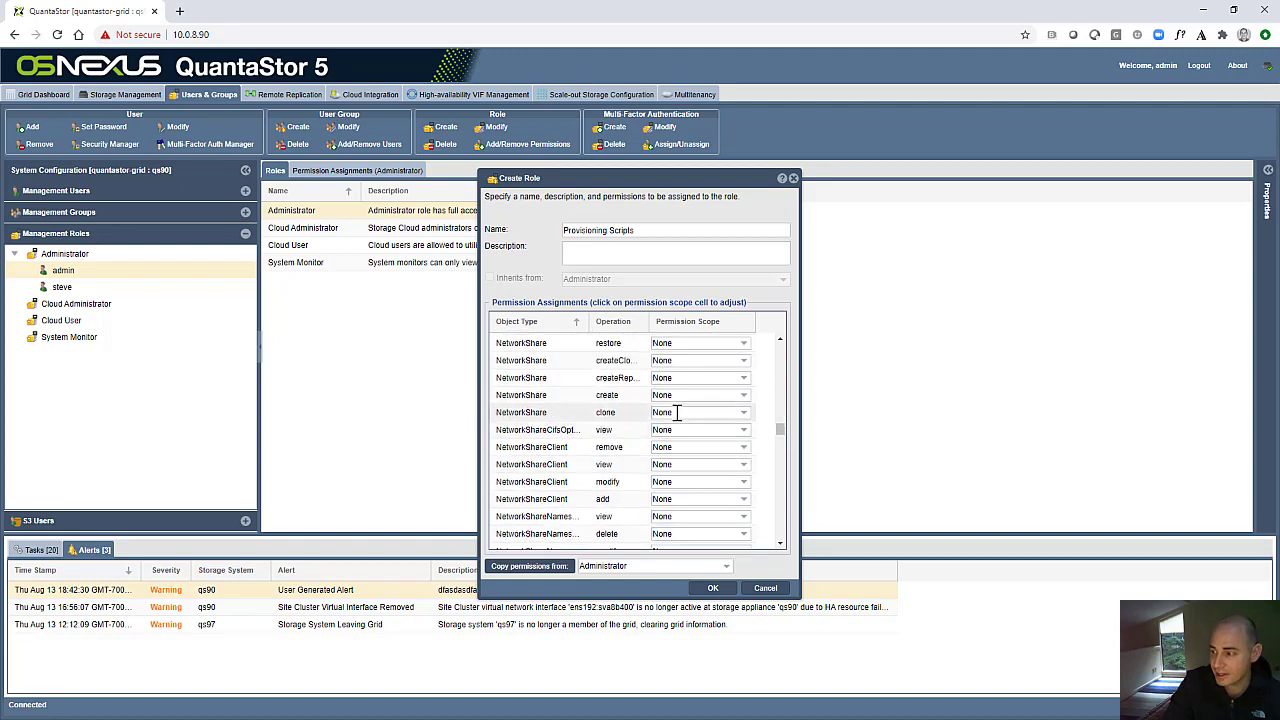
click(677, 395)
click(678, 411)
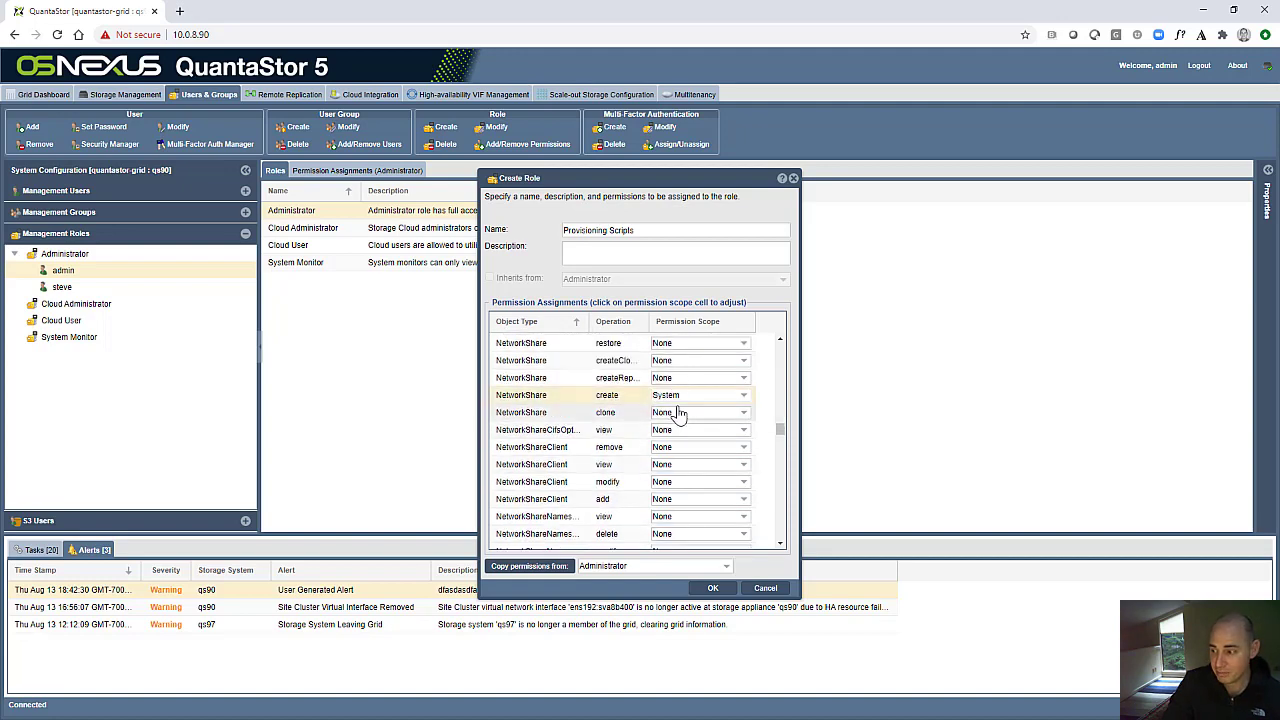
scroll(697, 446, up, 2)
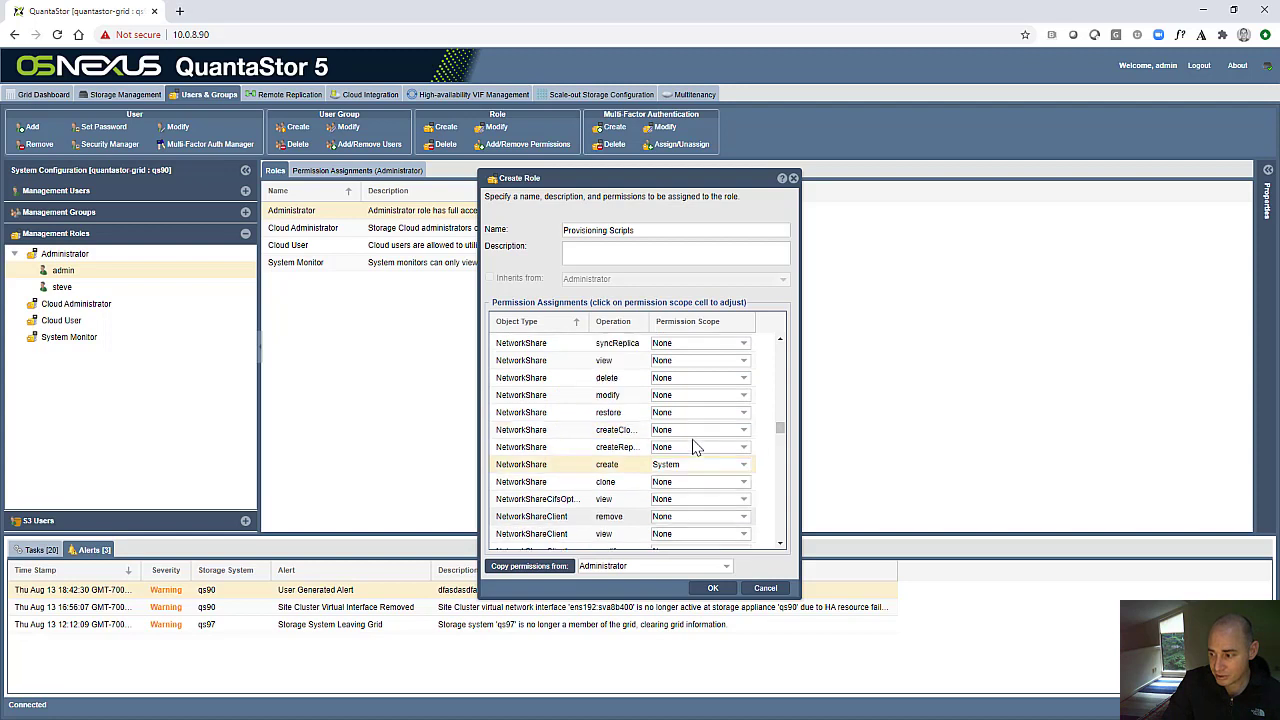
scroll(697, 446, up, 2)
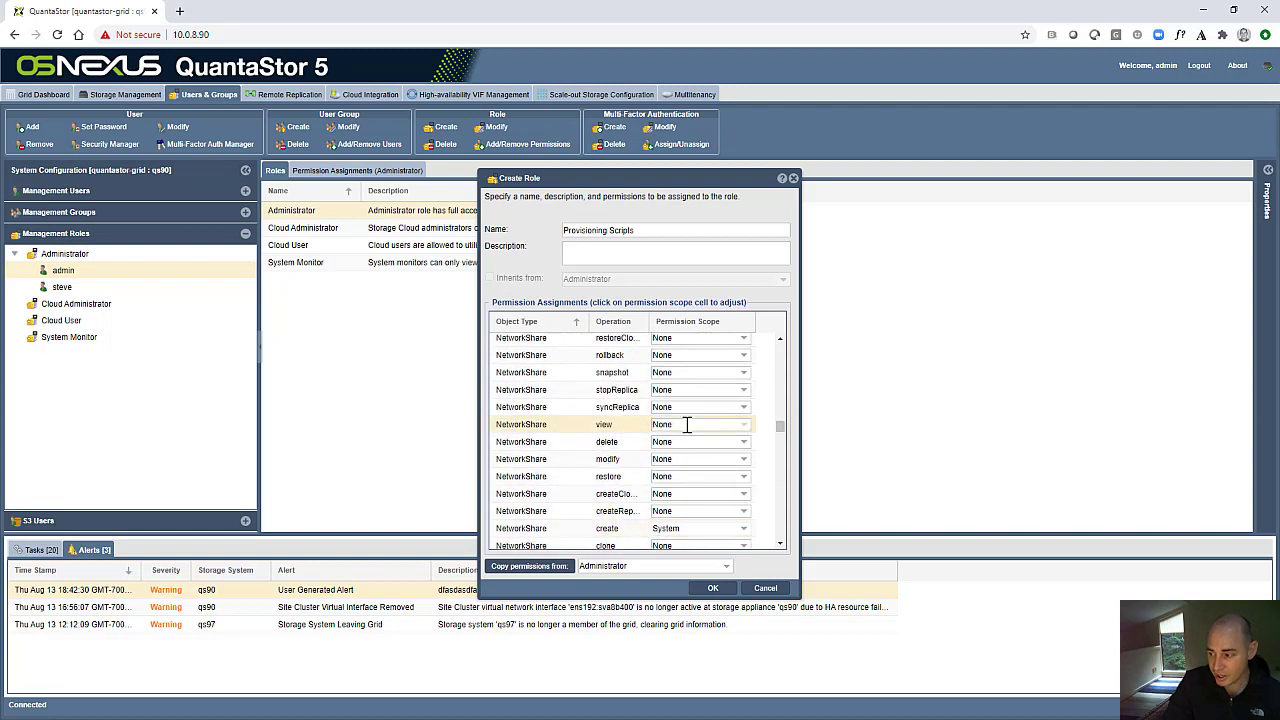
click(686, 424)
click(688, 438)
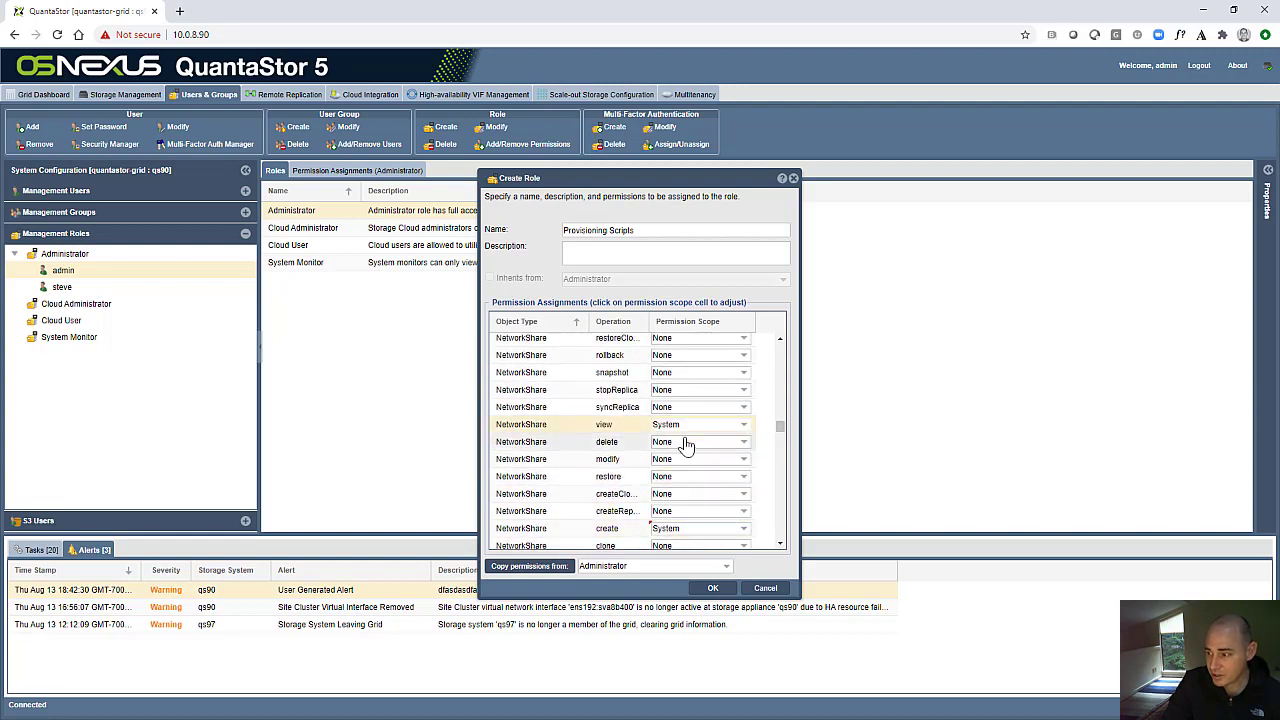
click(682, 372)
click(681, 387)
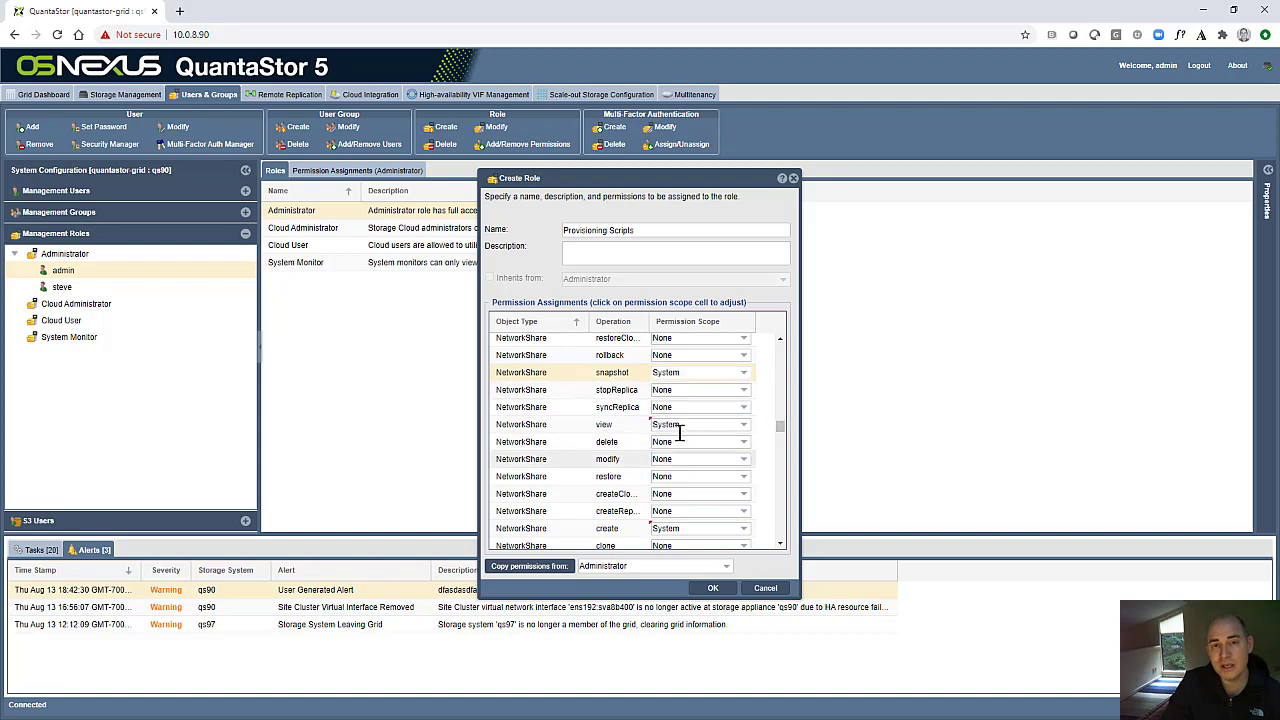
- Finish creating the Provisioning Scripts role and examine its permission assignments
scroll(686, 528, down, 2)
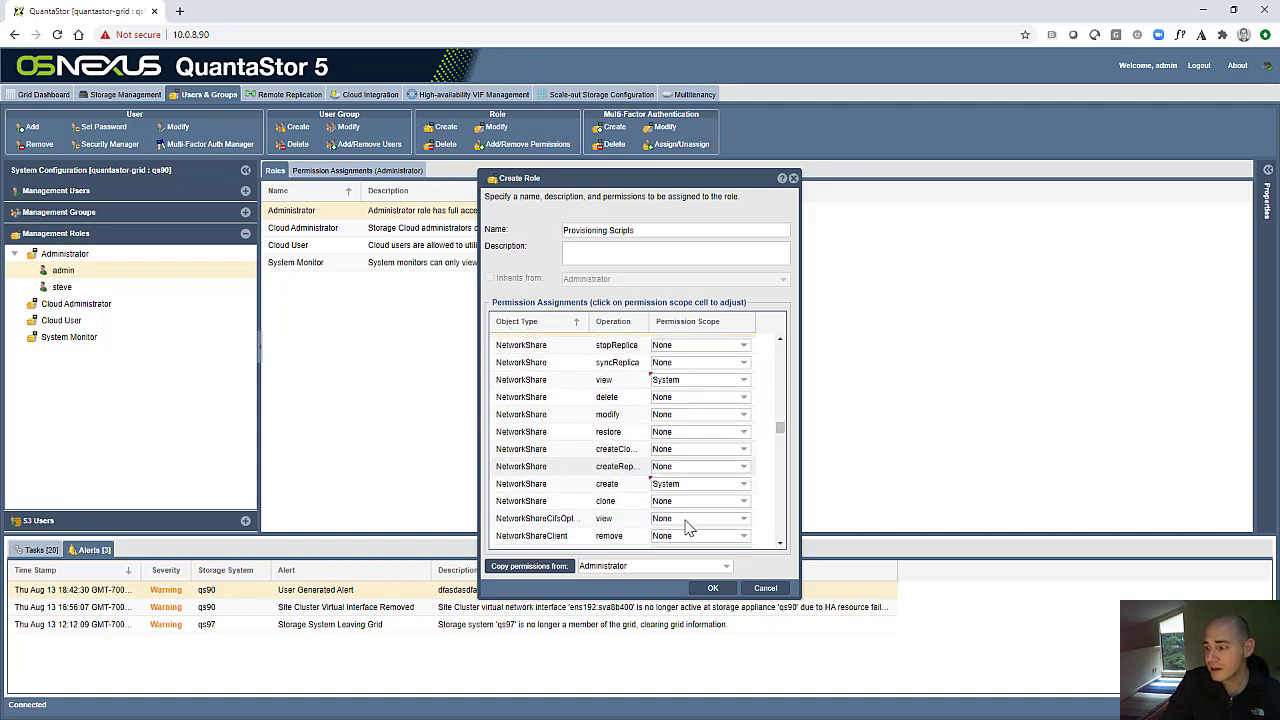
scroll(686, 500, up, 2)
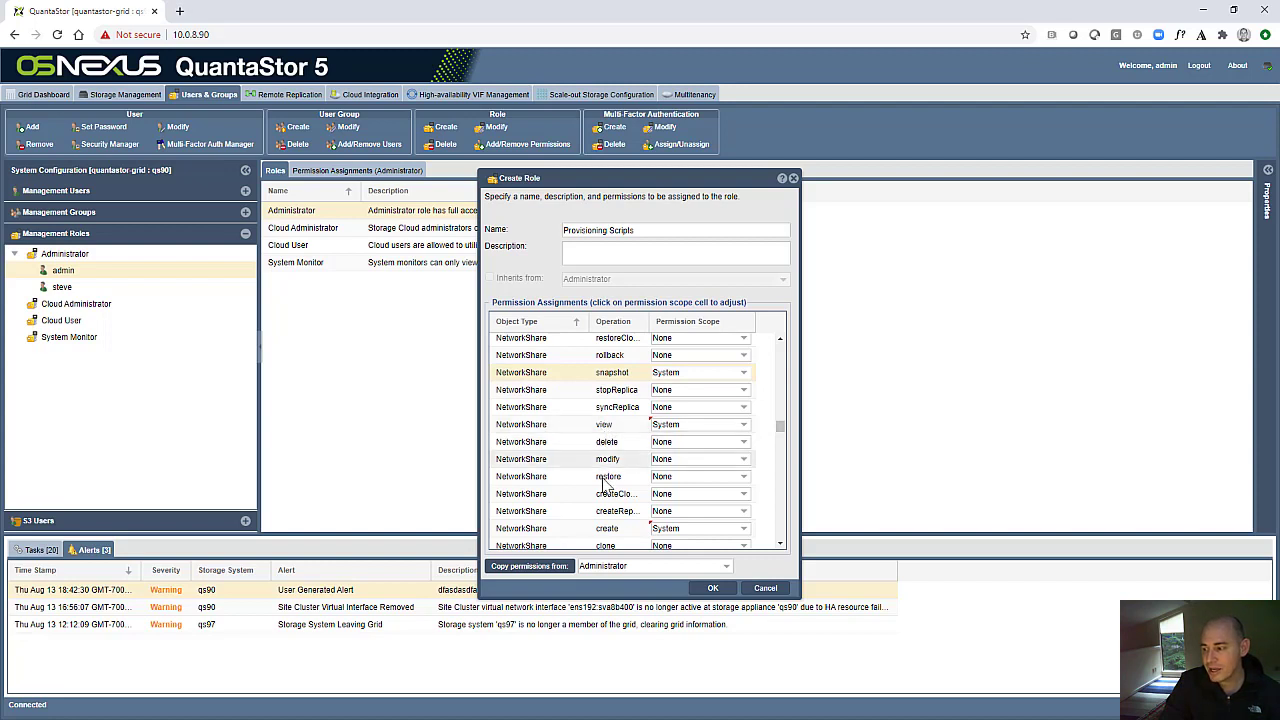
click(712, 589)
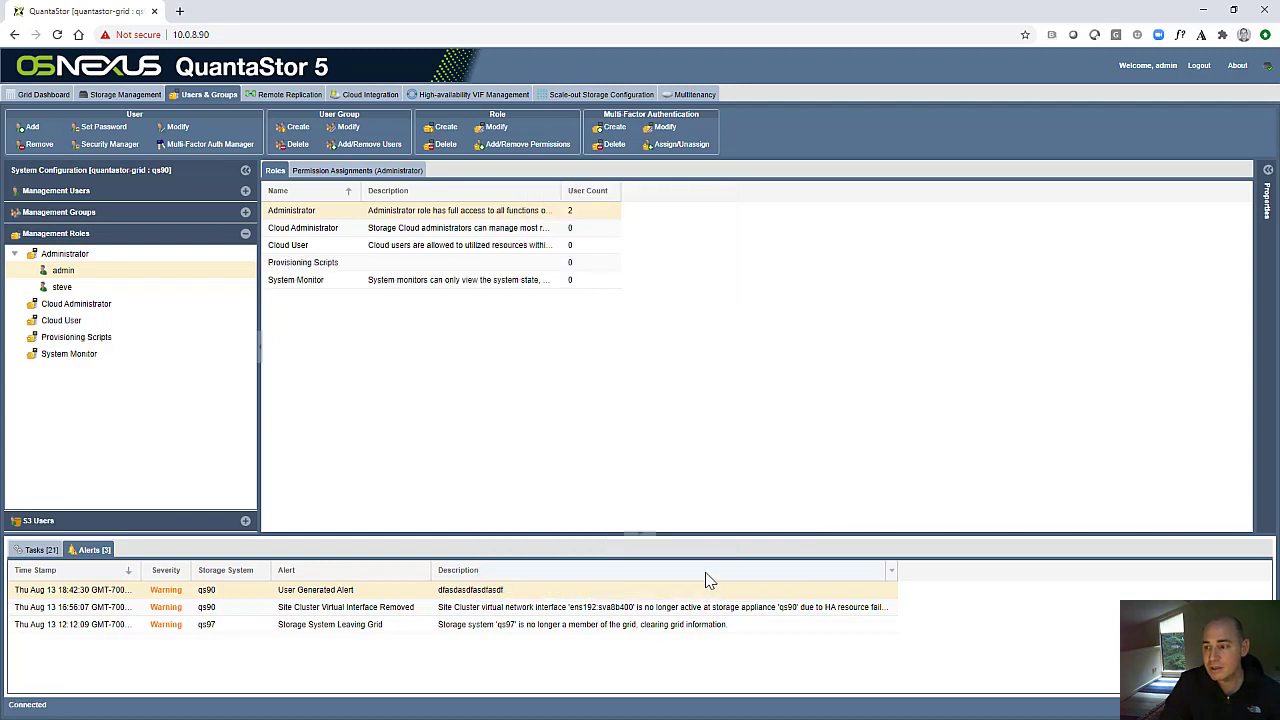
click(349, 172)
click(108, 337)
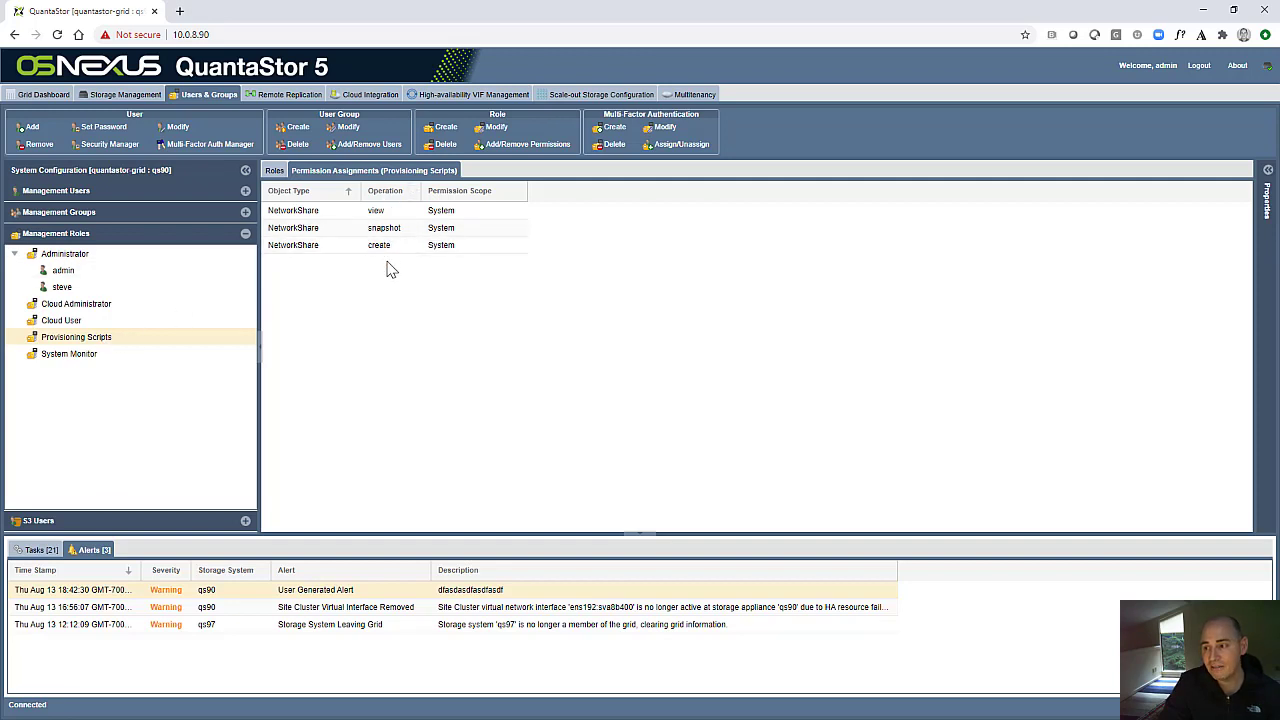
- Start adding a new management user and set the username to scriptuser1
click(88, 191)
right_click(73, 266)
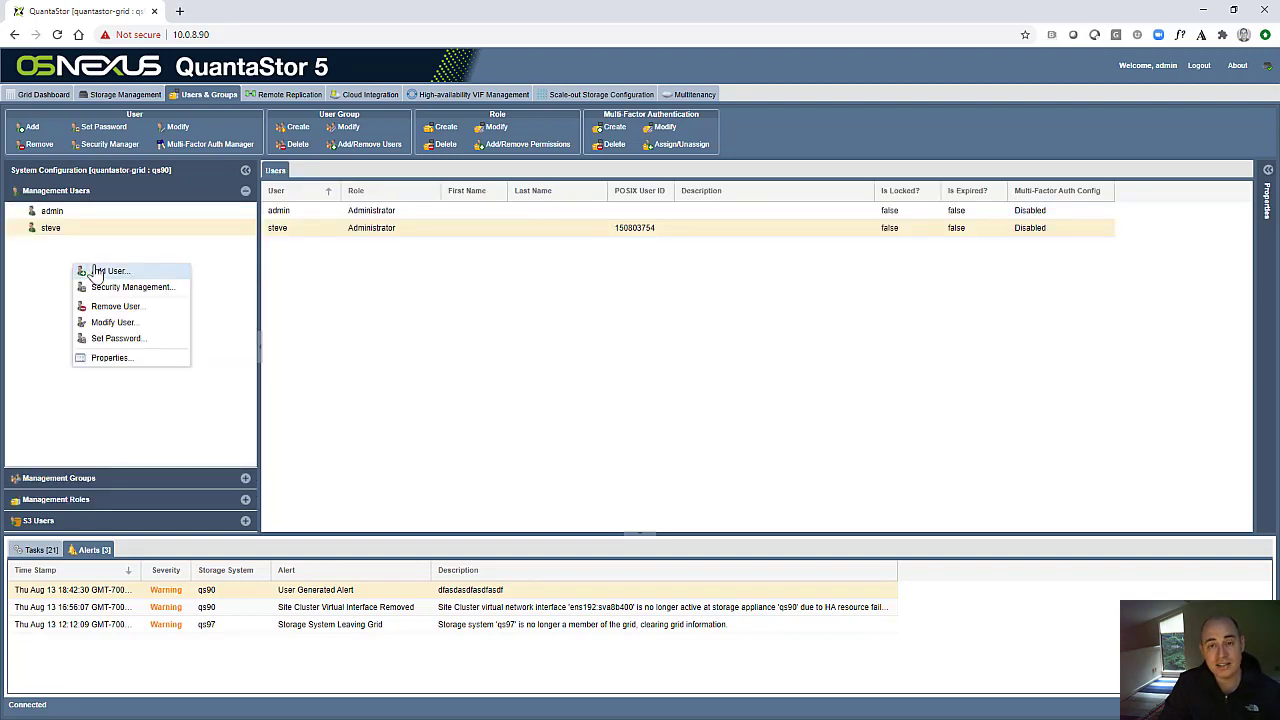
click(104, 272)
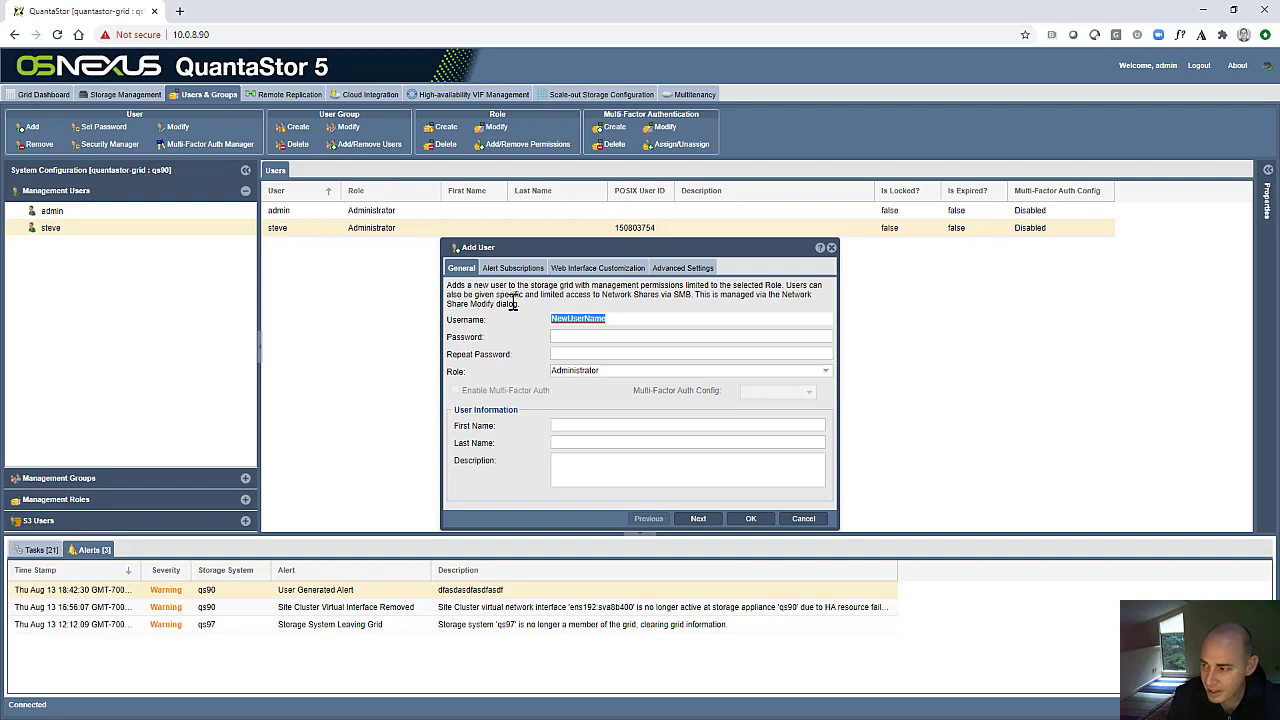
text(au)
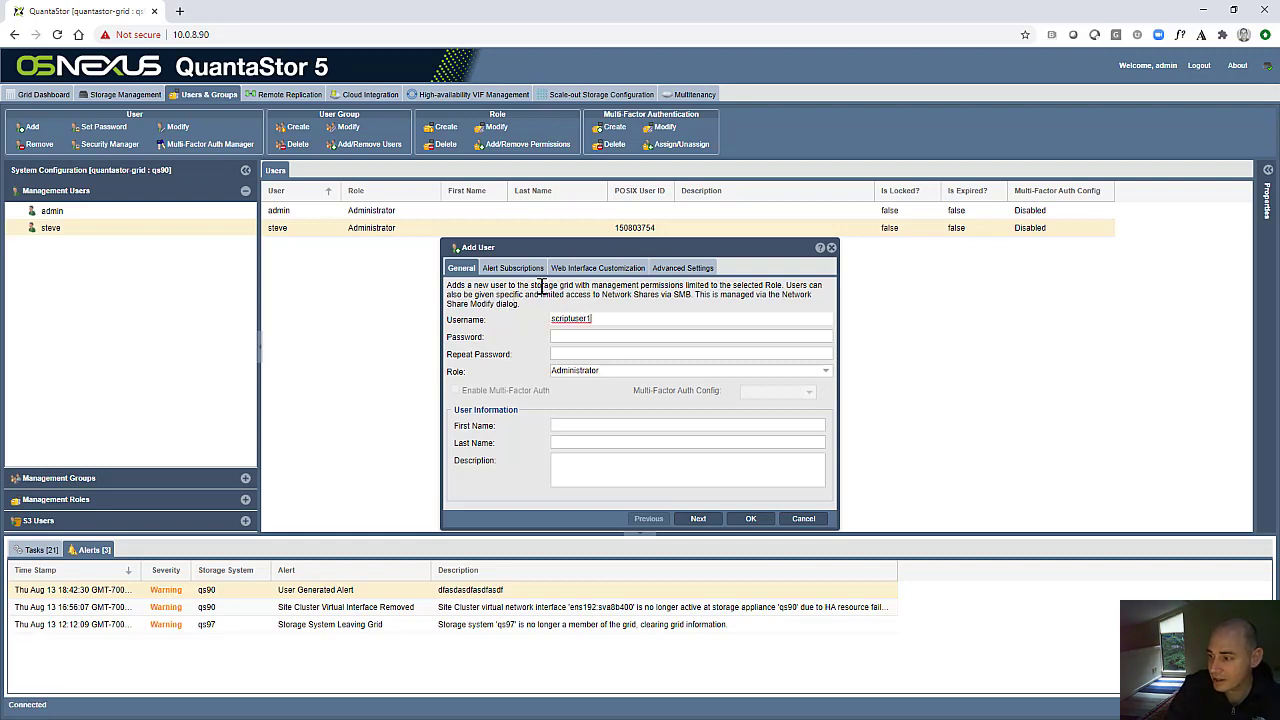
- Assign the Provisioning Scripts role to the new user, fill in the account password and create the user
click(576, 372)
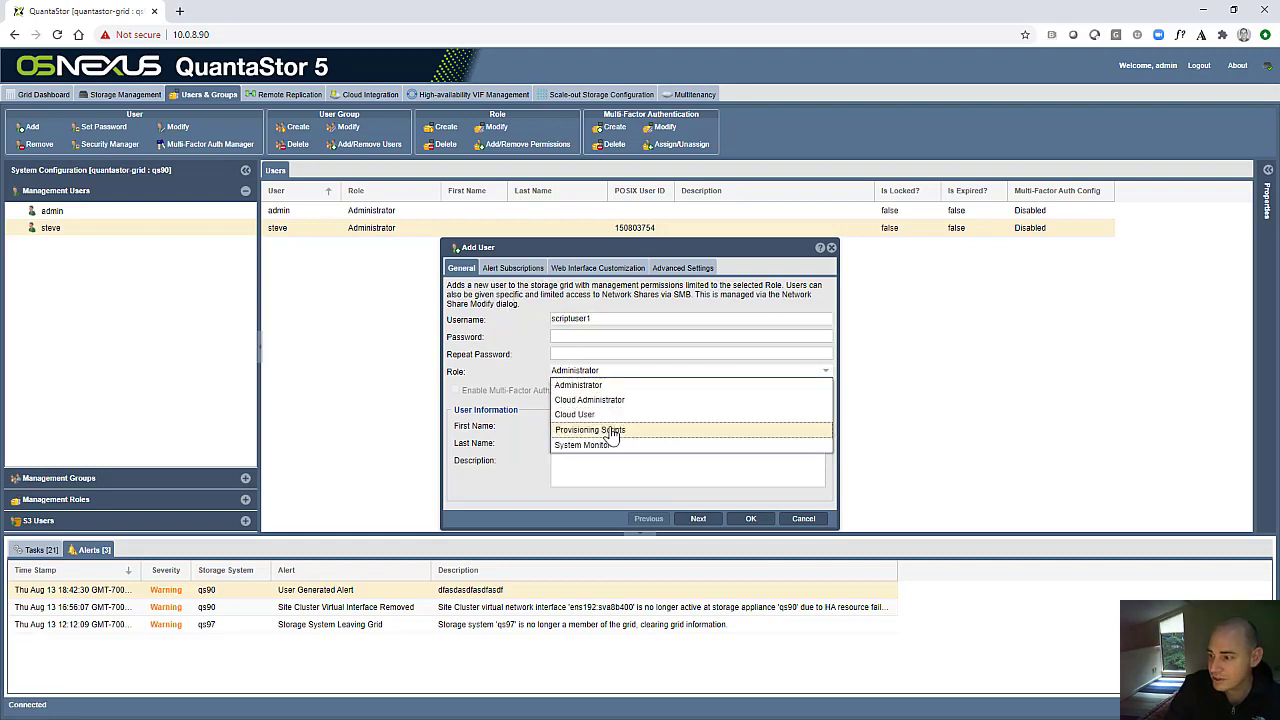
click(609, 428)
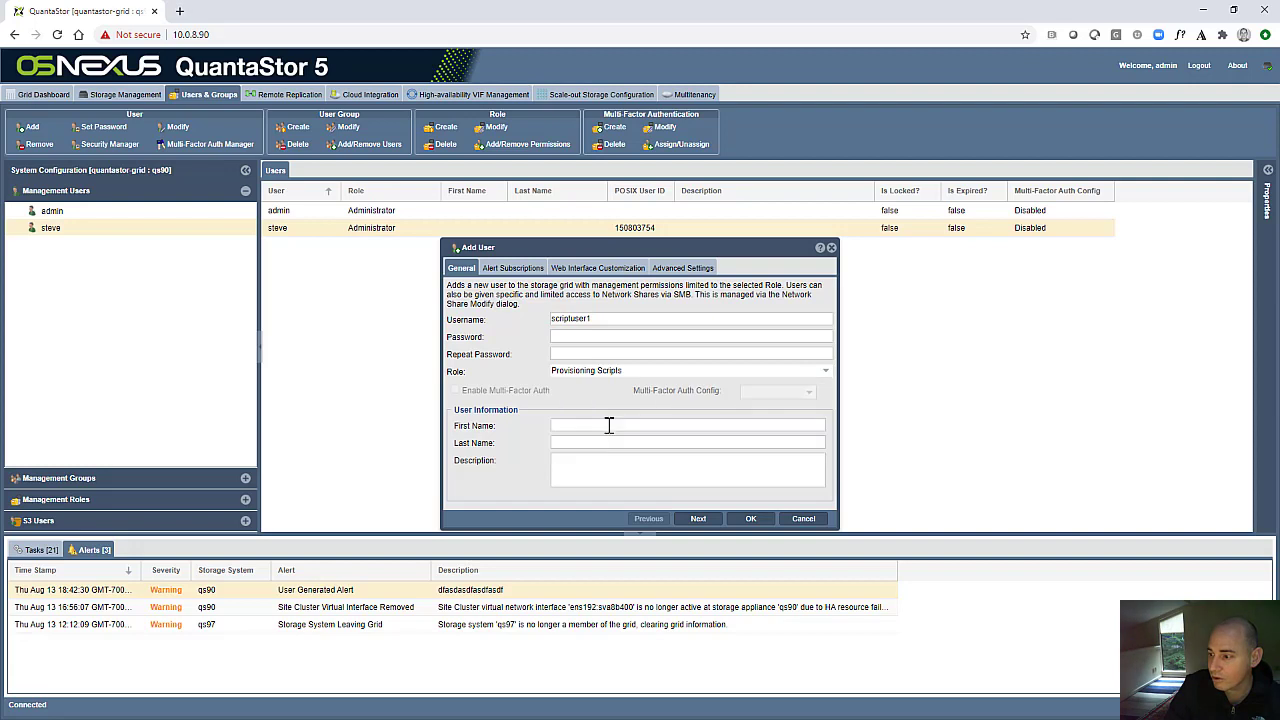
click(575, 336)
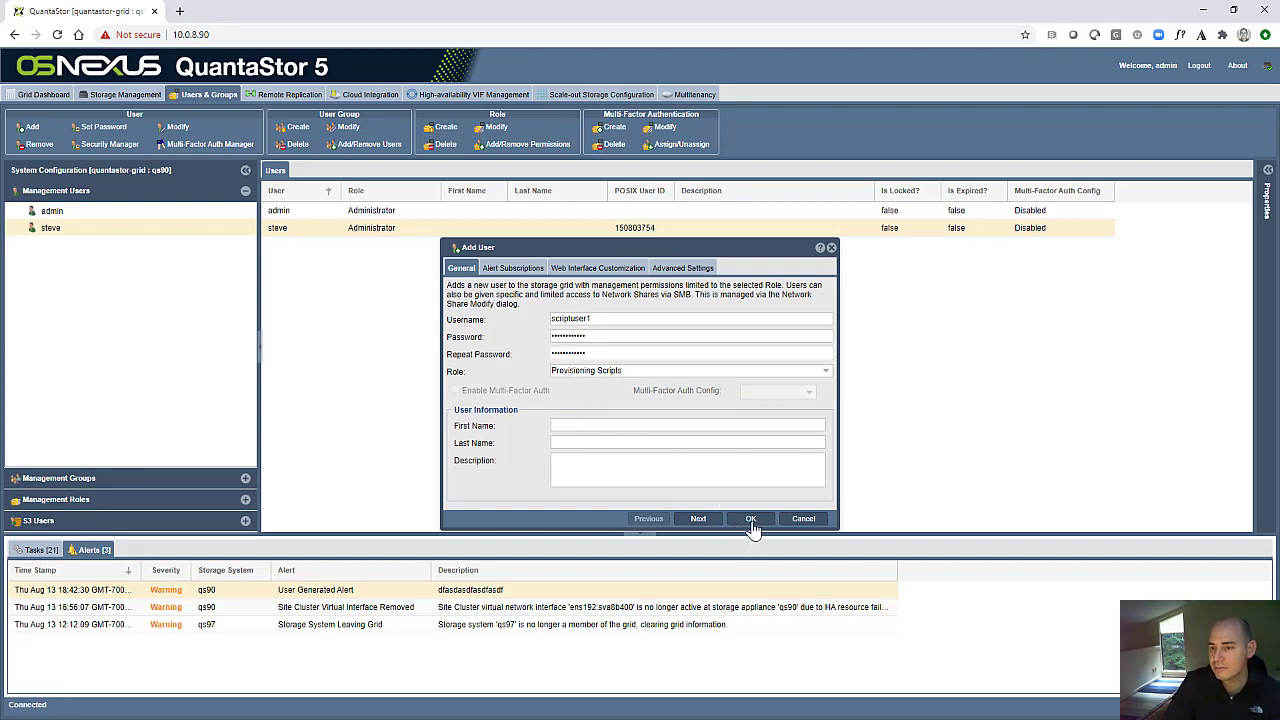
click(745, 522)
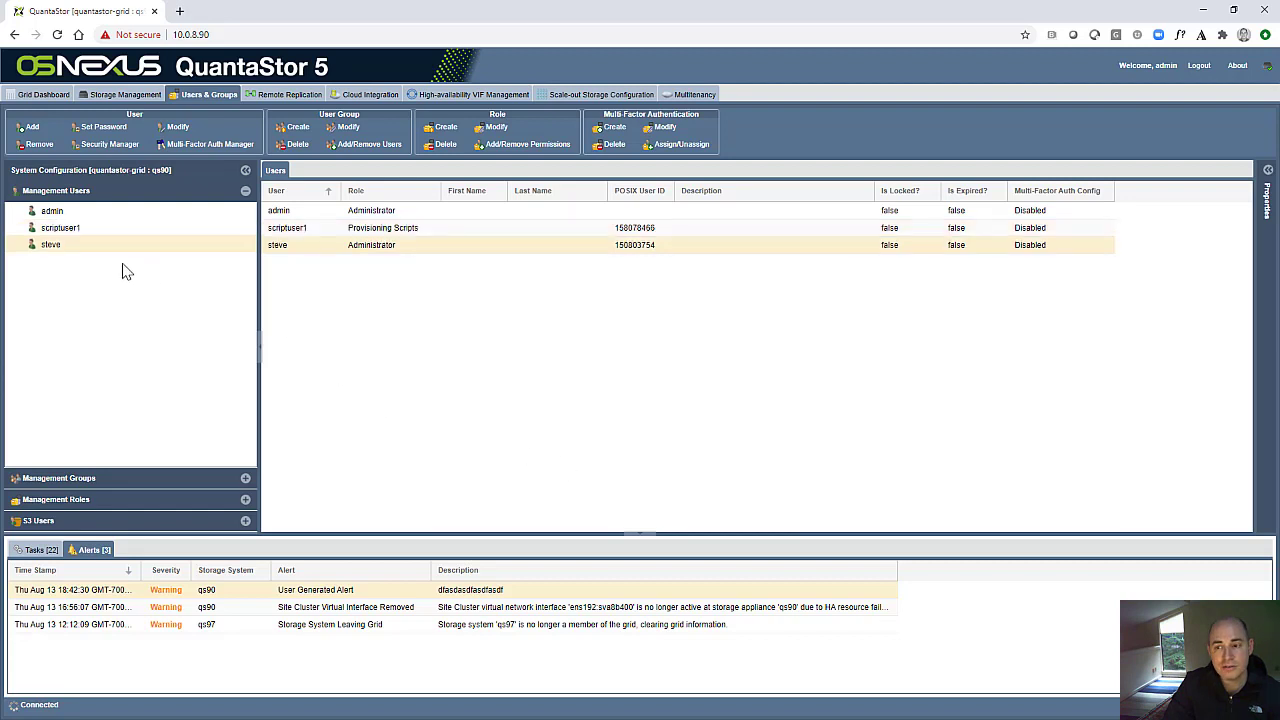
- Select scriptuser1, then examine the Provisioning Scripts role's permission assignments and the users under it
click(72, 229)
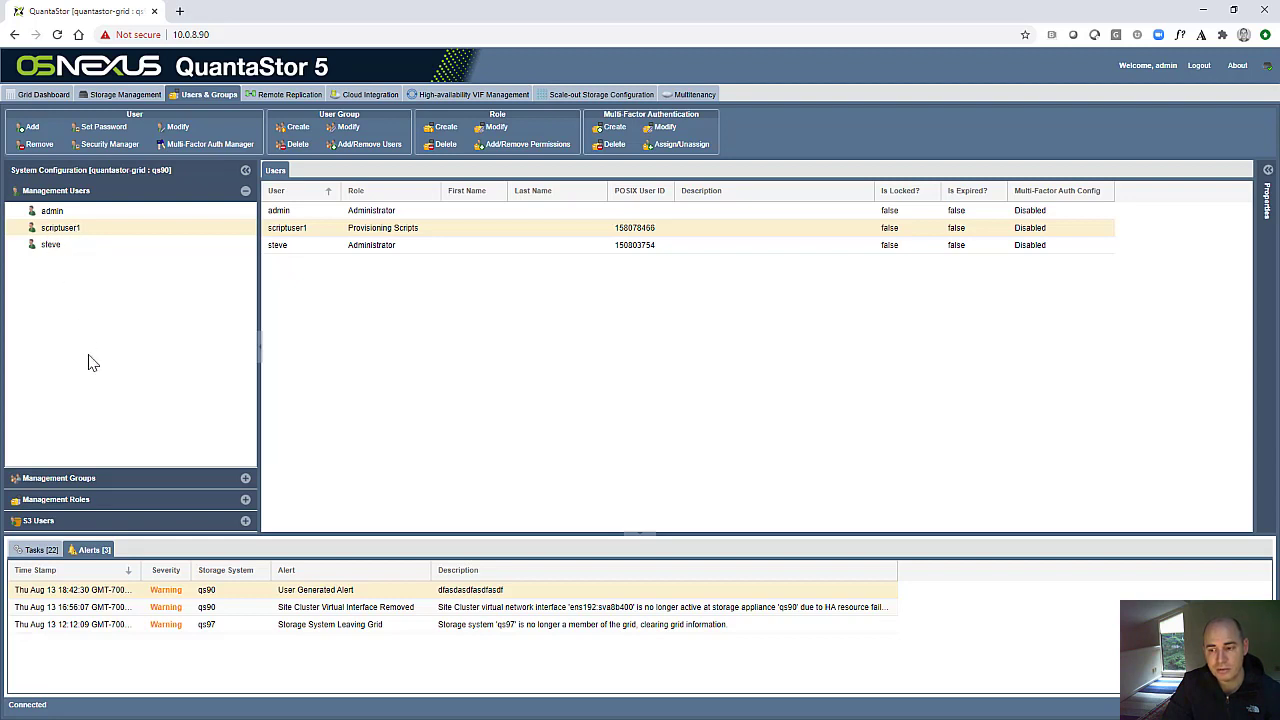
click(100, 500)
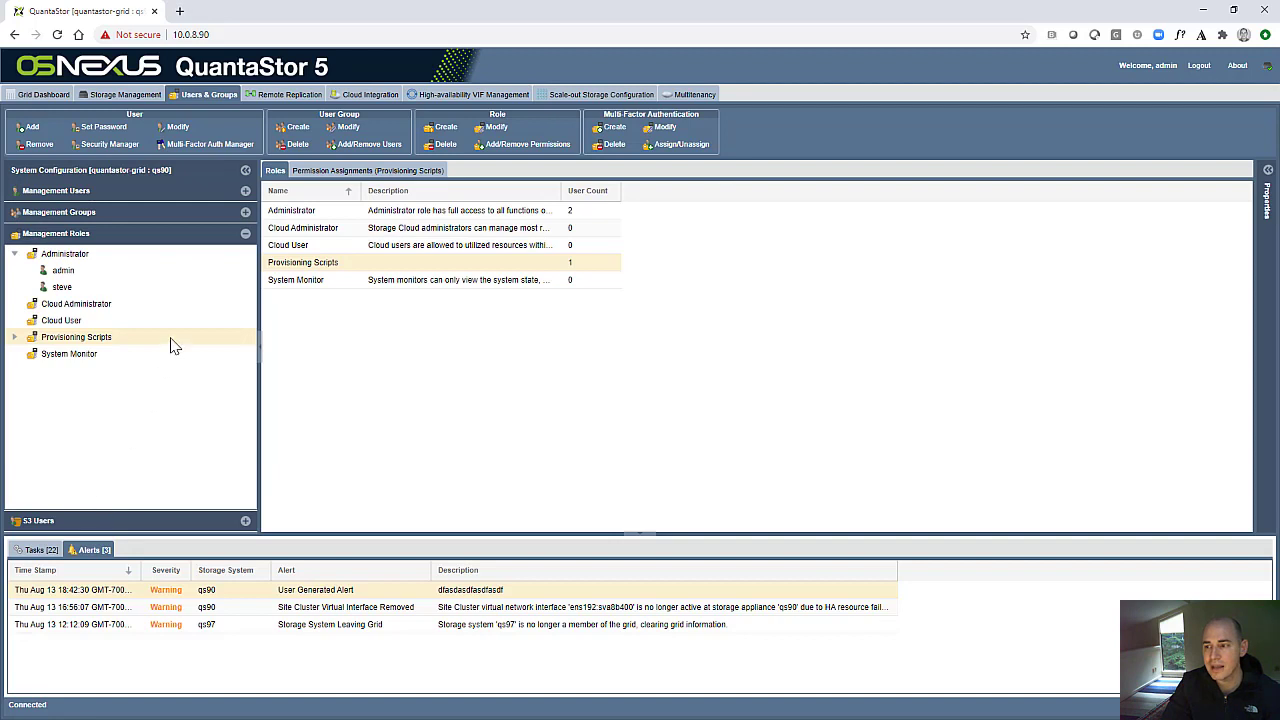
click(341, 172)
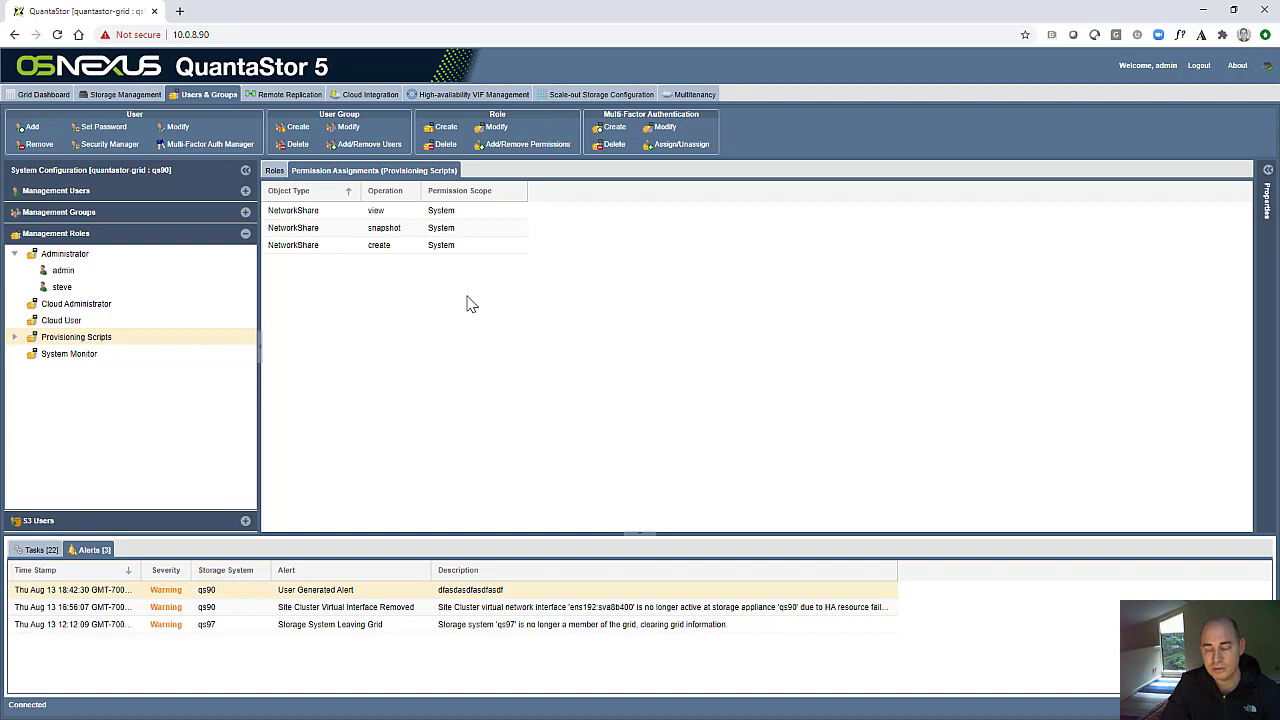
double_click(95, 347)
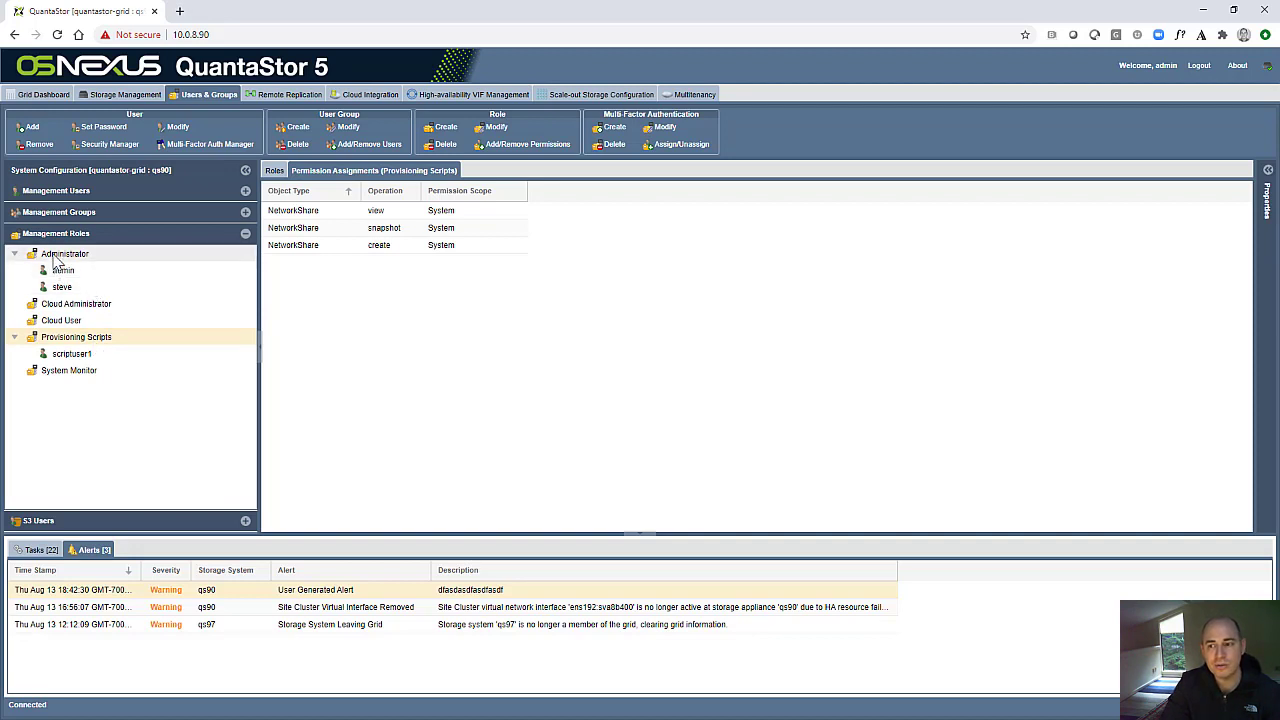
right_click(80, 240)
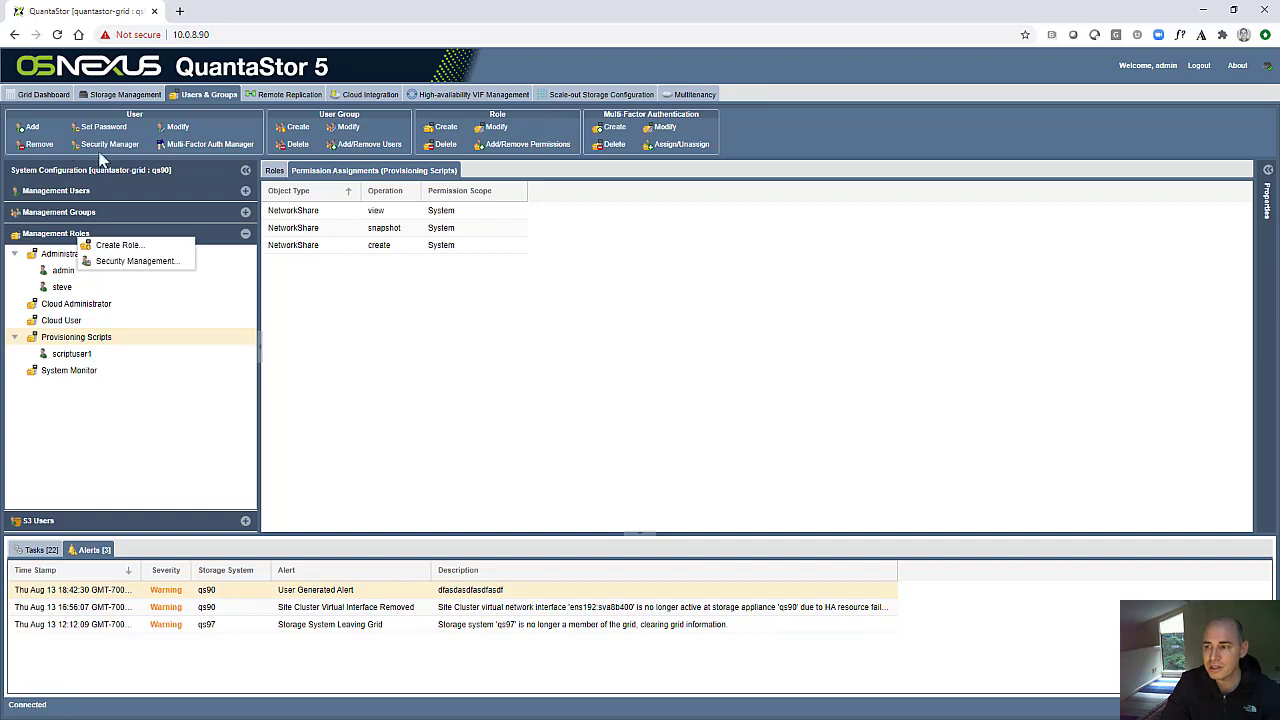
click(305, 215)
click(68, 352)
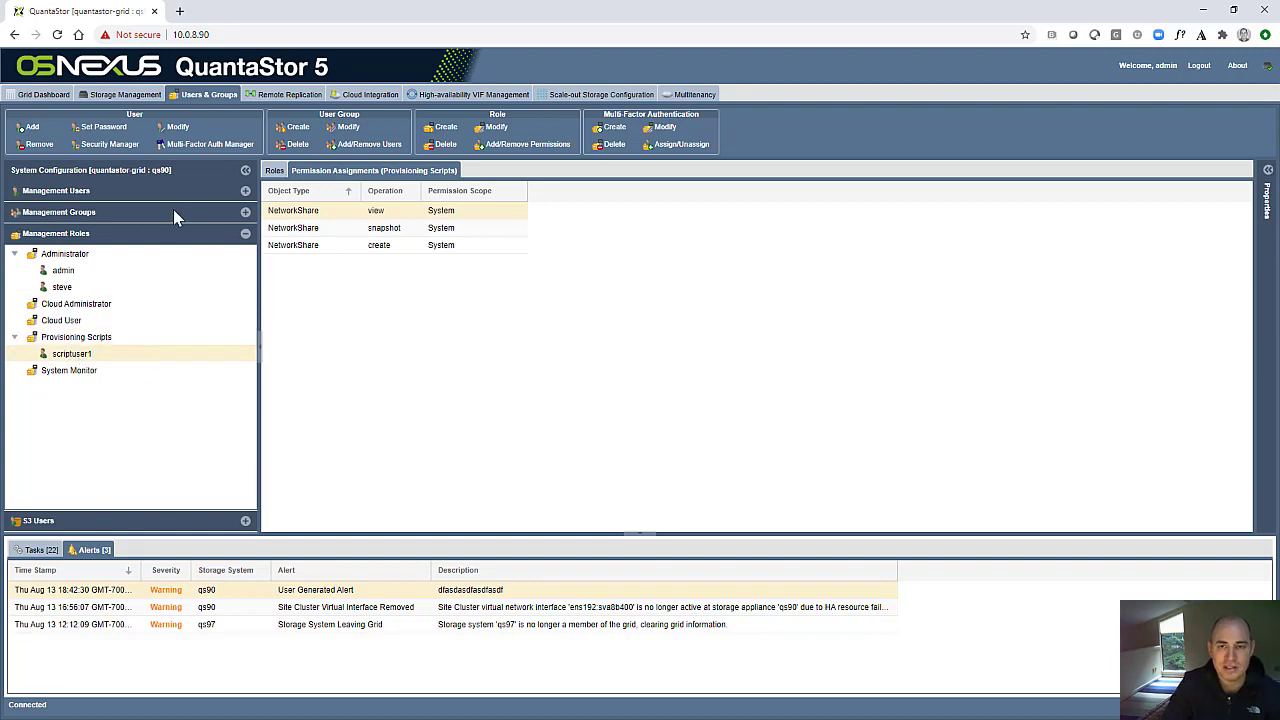
- Start a new management role and copy the permissions from System Monitor into it
click(88, 236)
right_click(87, 235)
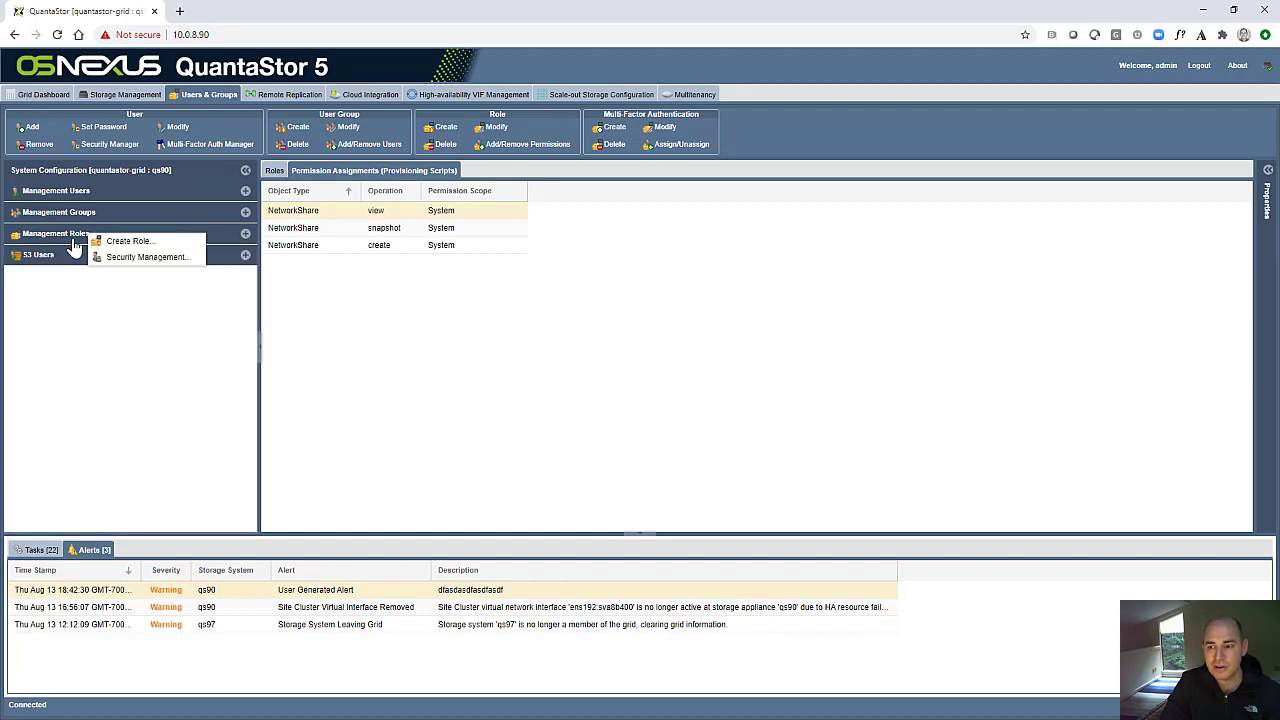
click(68, 237)
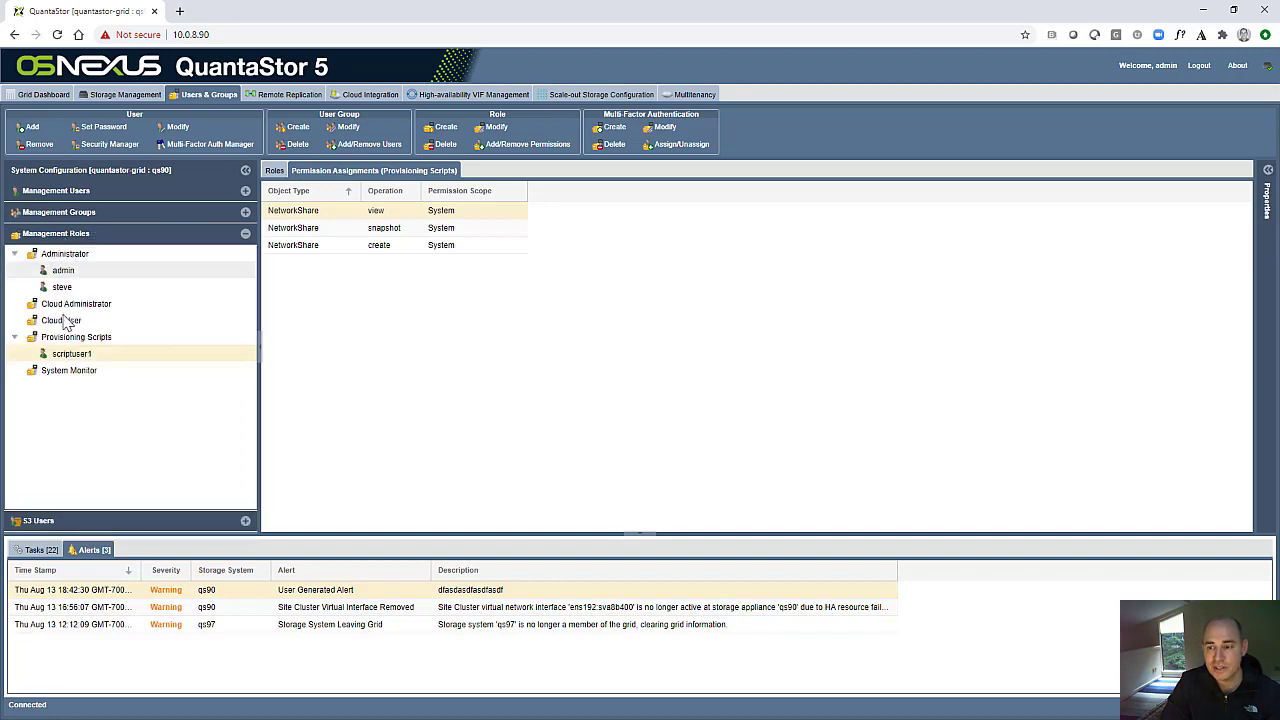
right_click(75, 235)
click(116, 240)
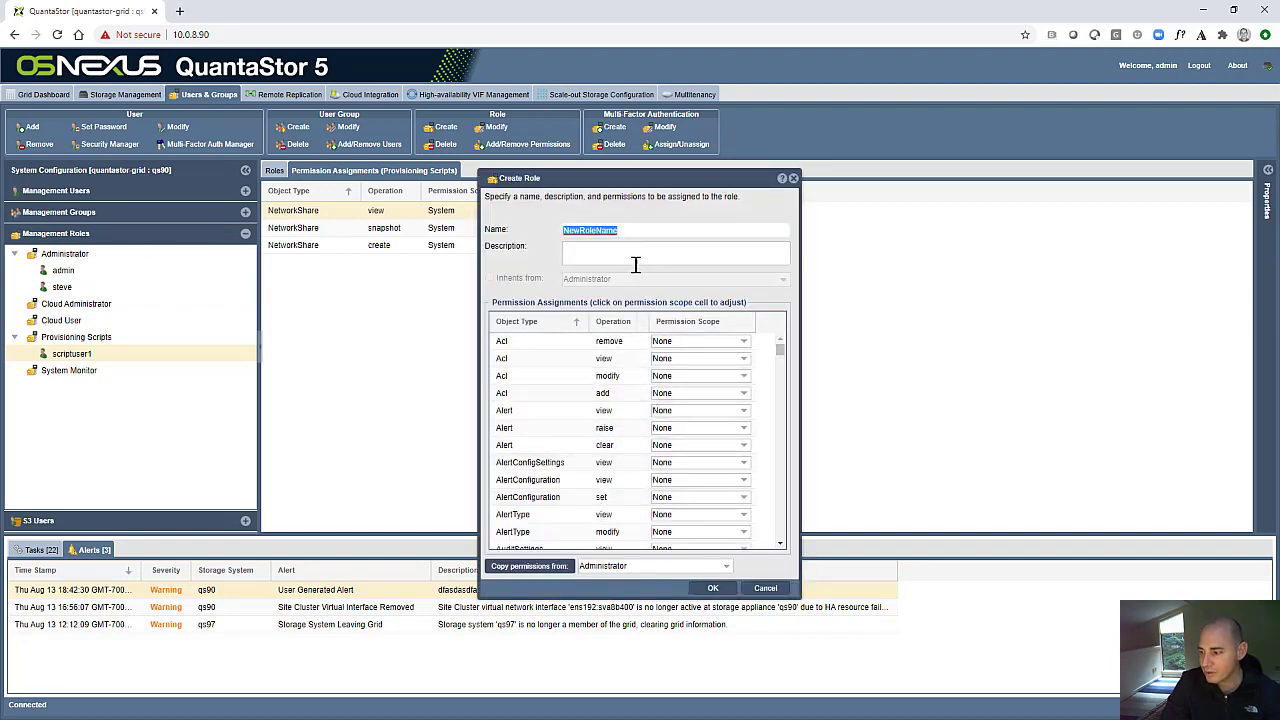
click(617, 566)
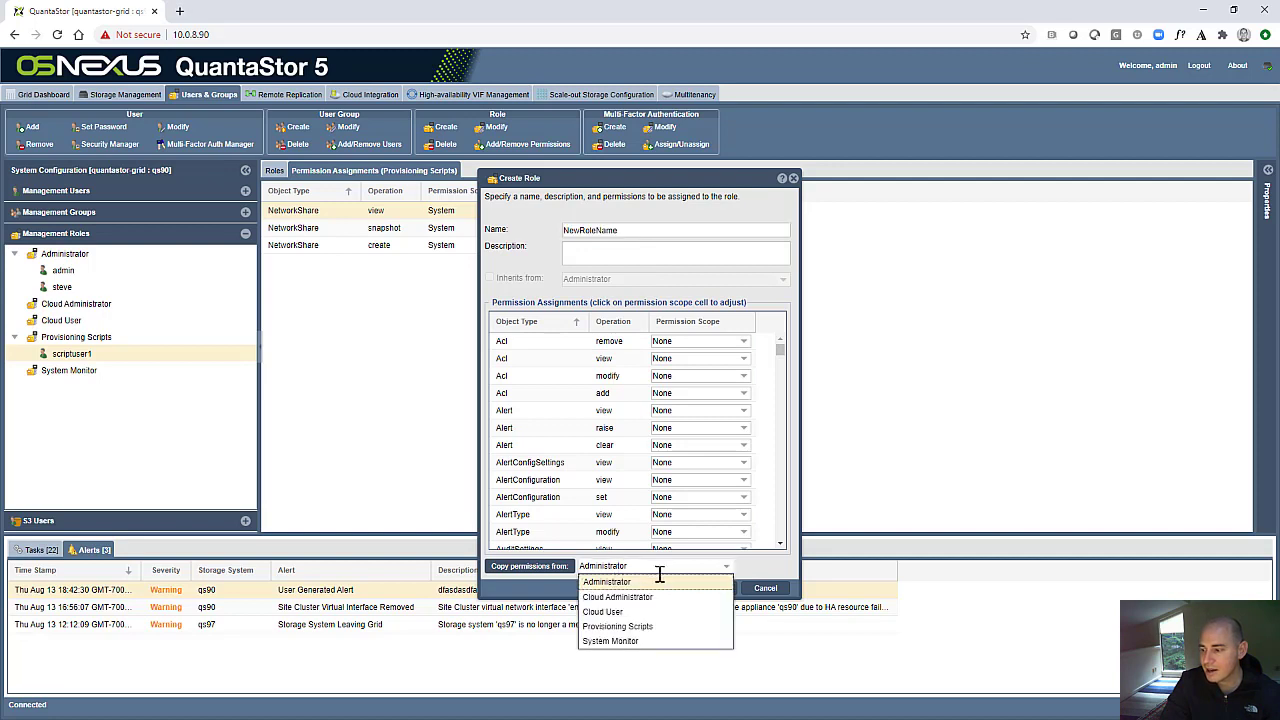
click(622, 640)
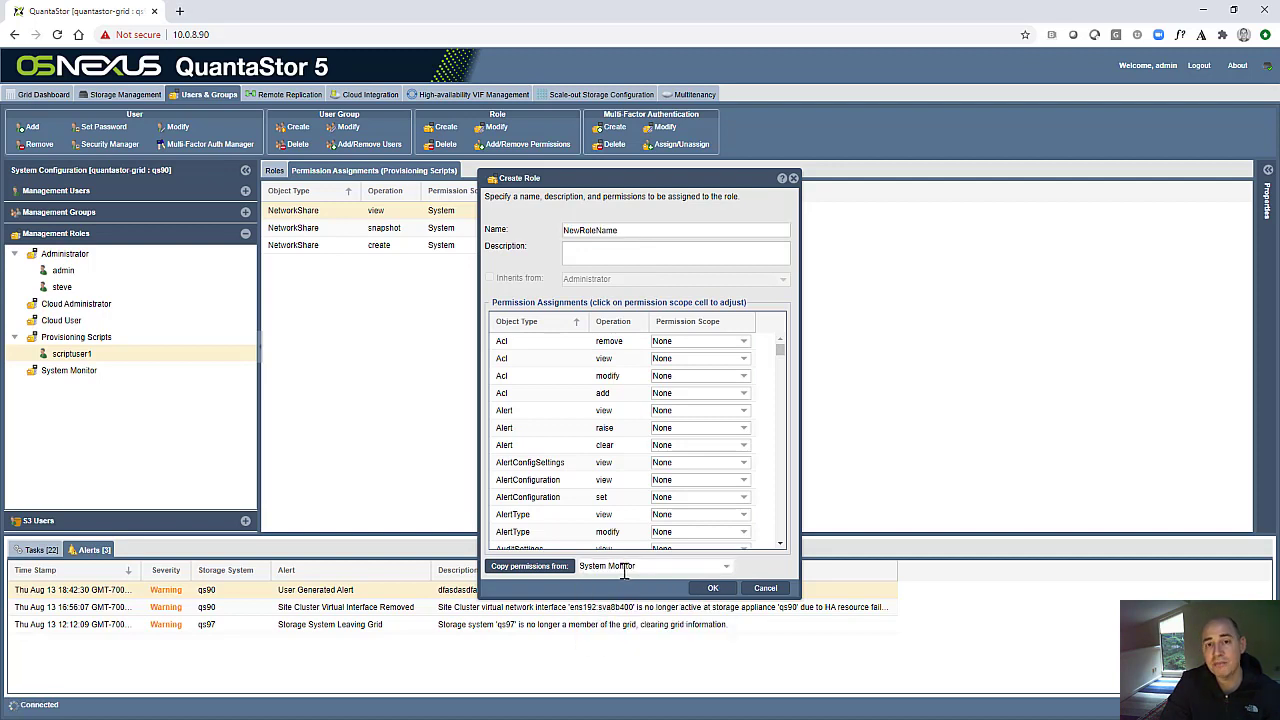
click(558, 567)
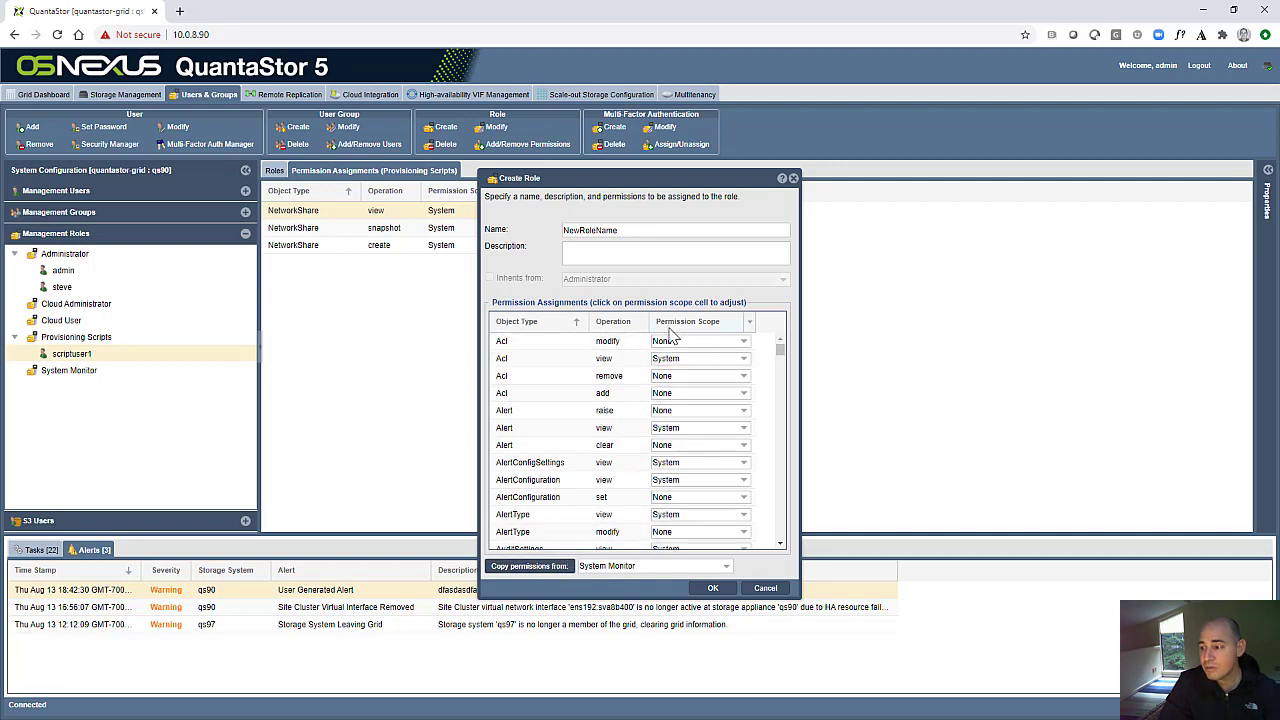
- Sort the new role's permission assignments by operation and examine the scopes of the view operations
click(610, 324)
drag(780, 352, 772, 570)
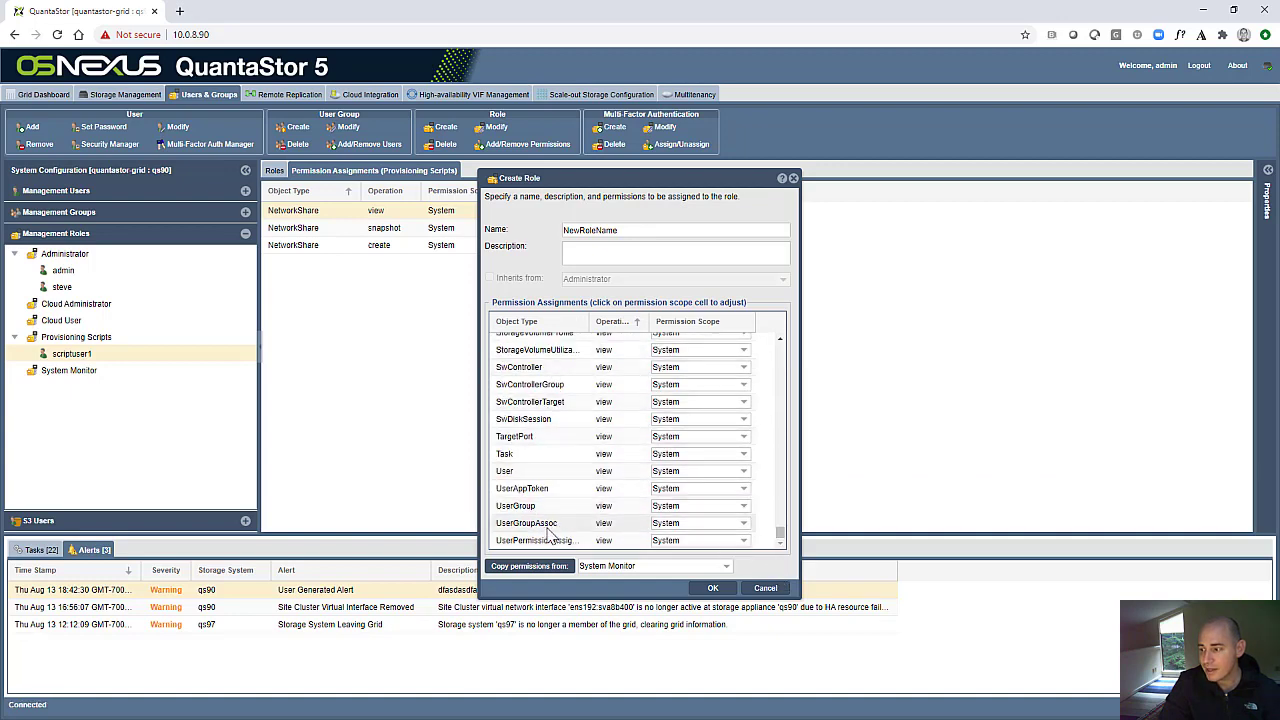
scroll(609, 517, up, 8)
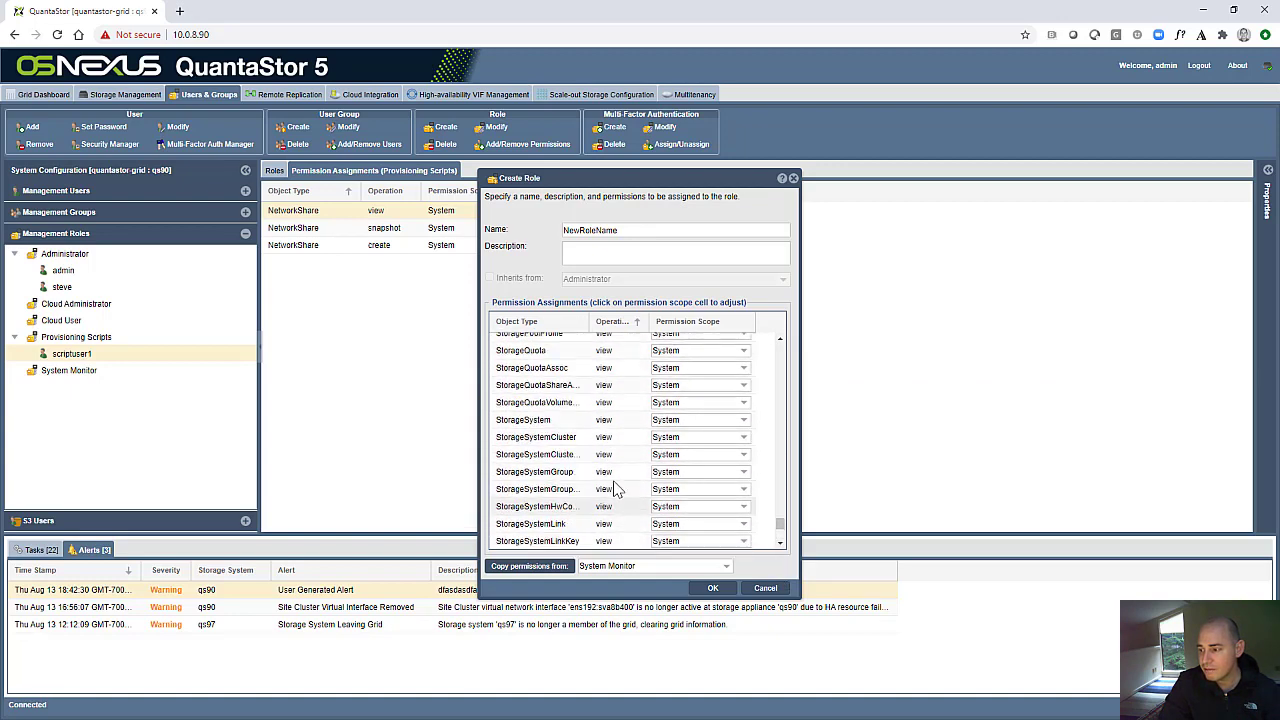
scroll(615, 488, up, 5)
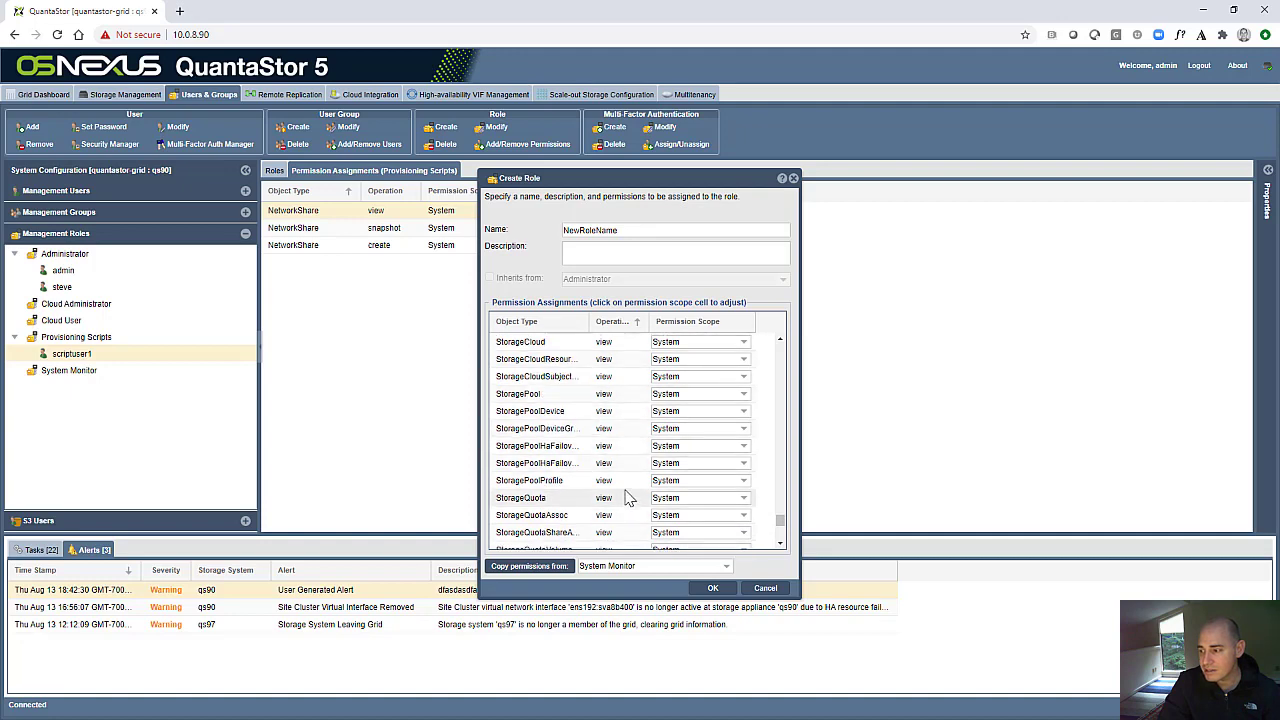
scroll(627, 498, up, 10)
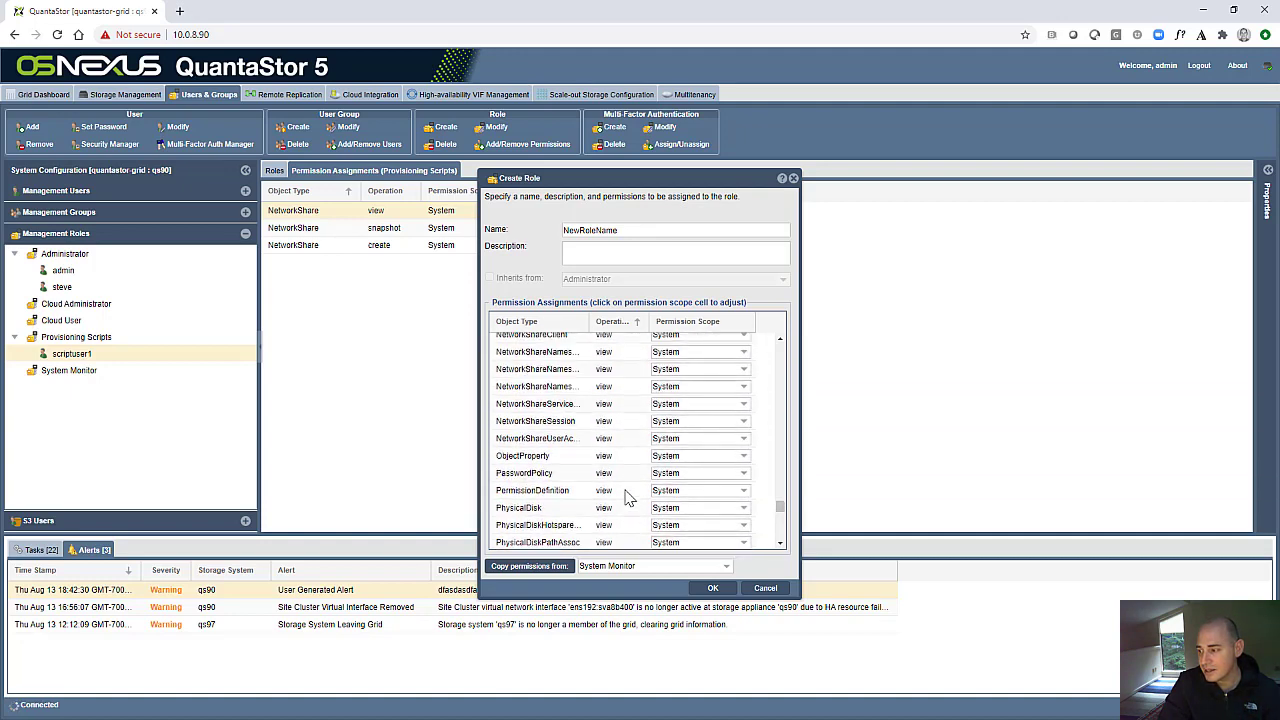
drag(780, 508, 790, 347)
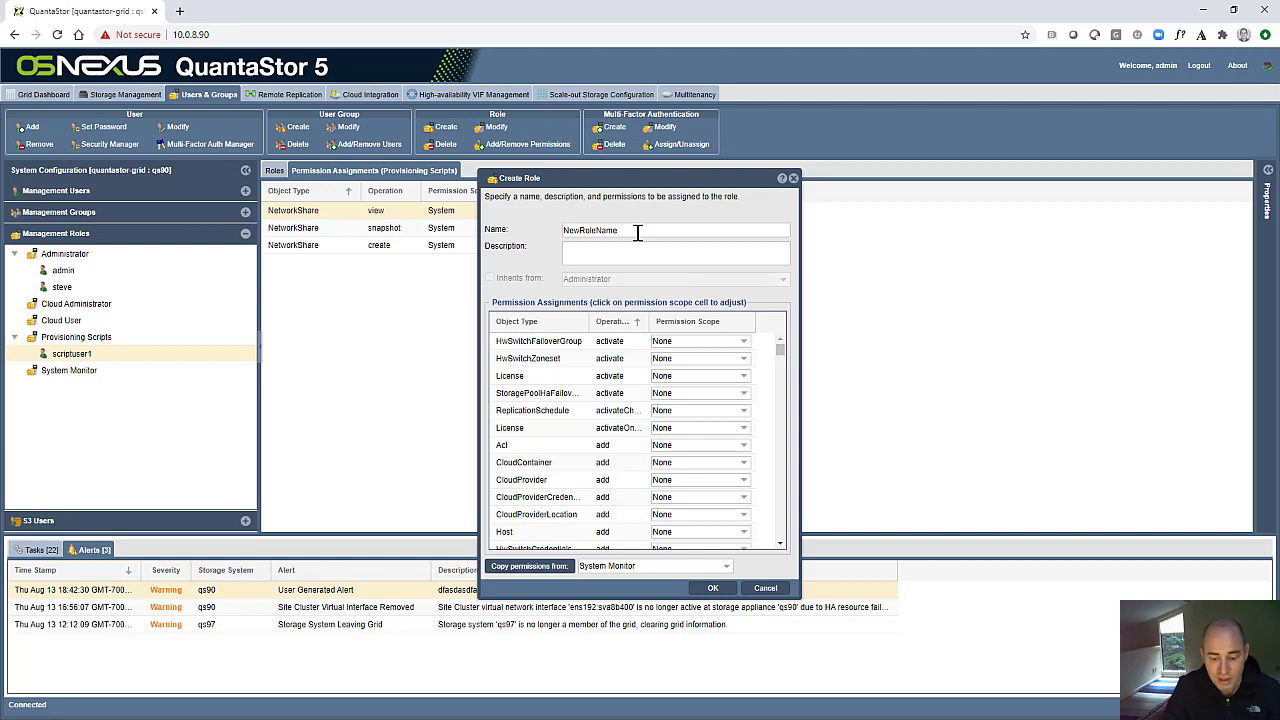
- Name the new role Provisioning Administrator
drag(640, 232, 479, 230)
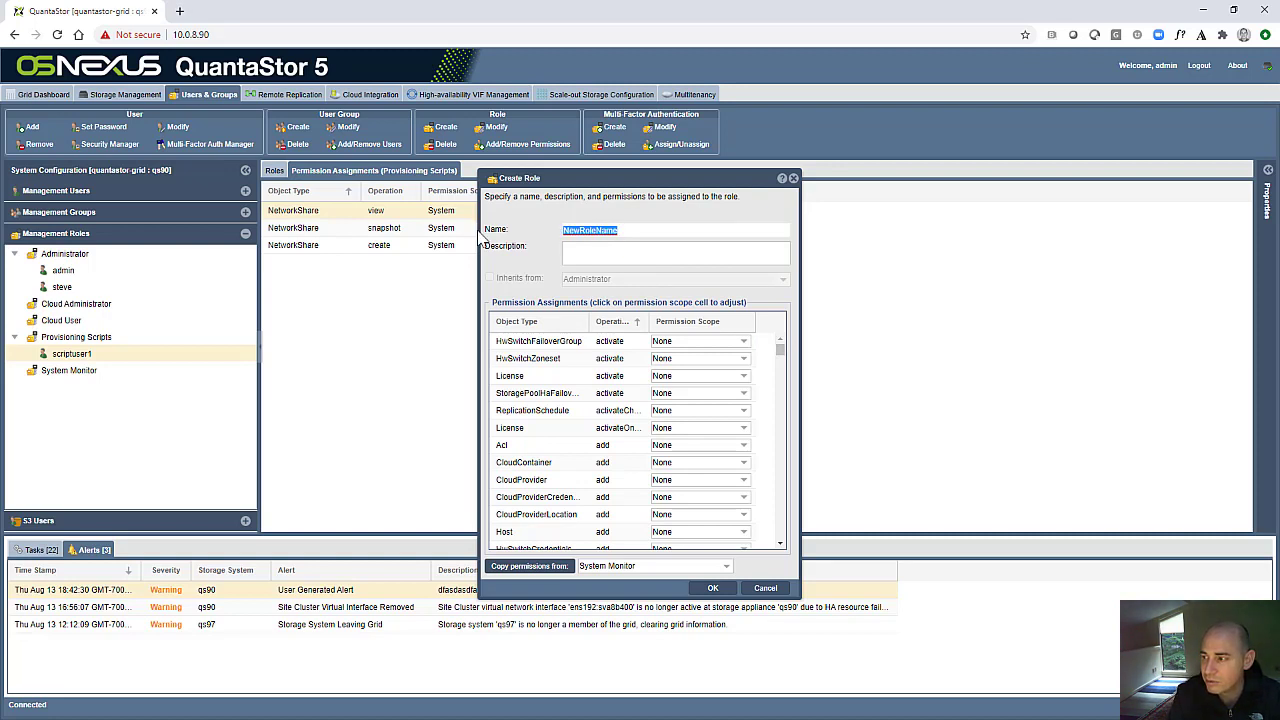
text(Provisioning Admin)
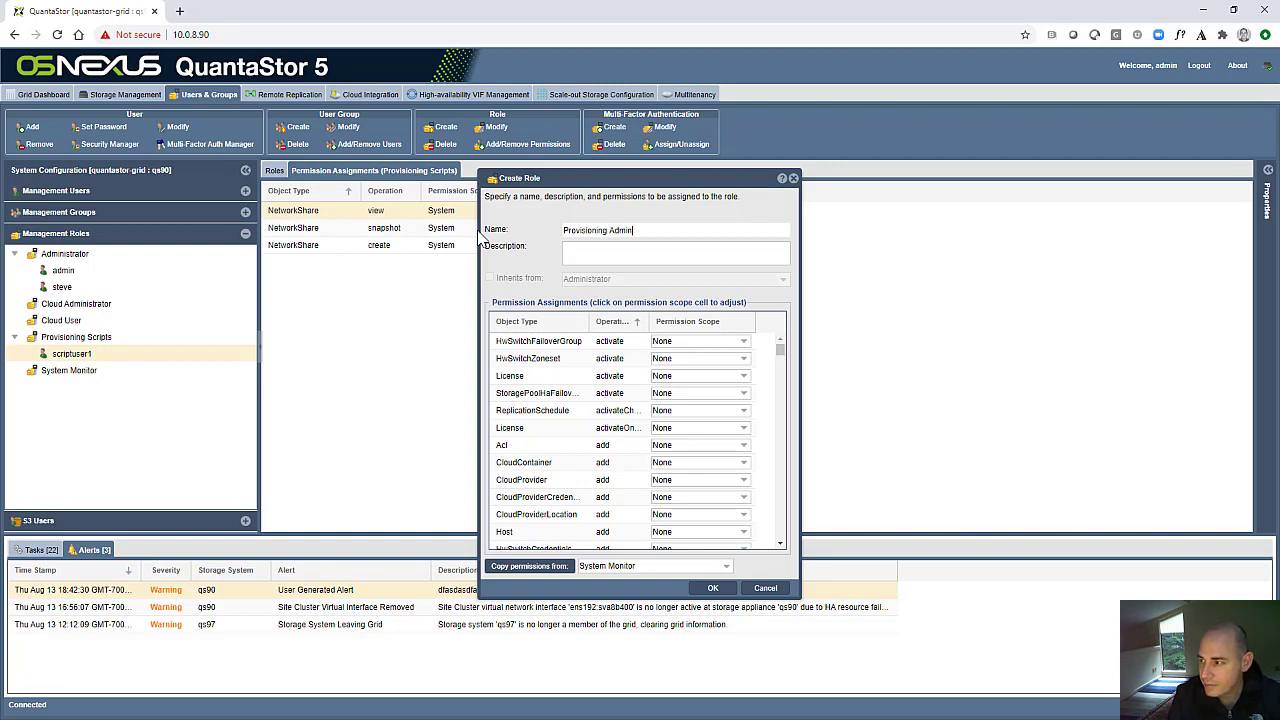
text(istrater)
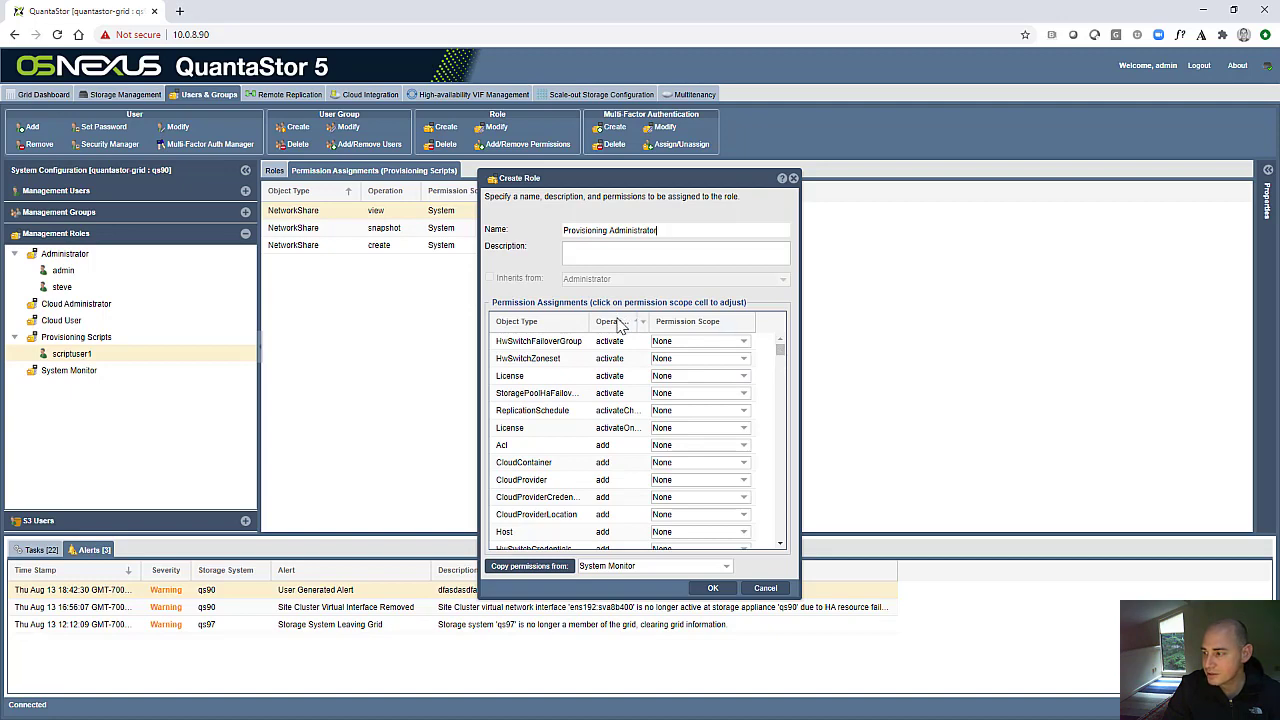
- Set the permission scope to System for the NetworkShare create and StorageVolume create operations of the new role
drag(781, 352, 781, 376)
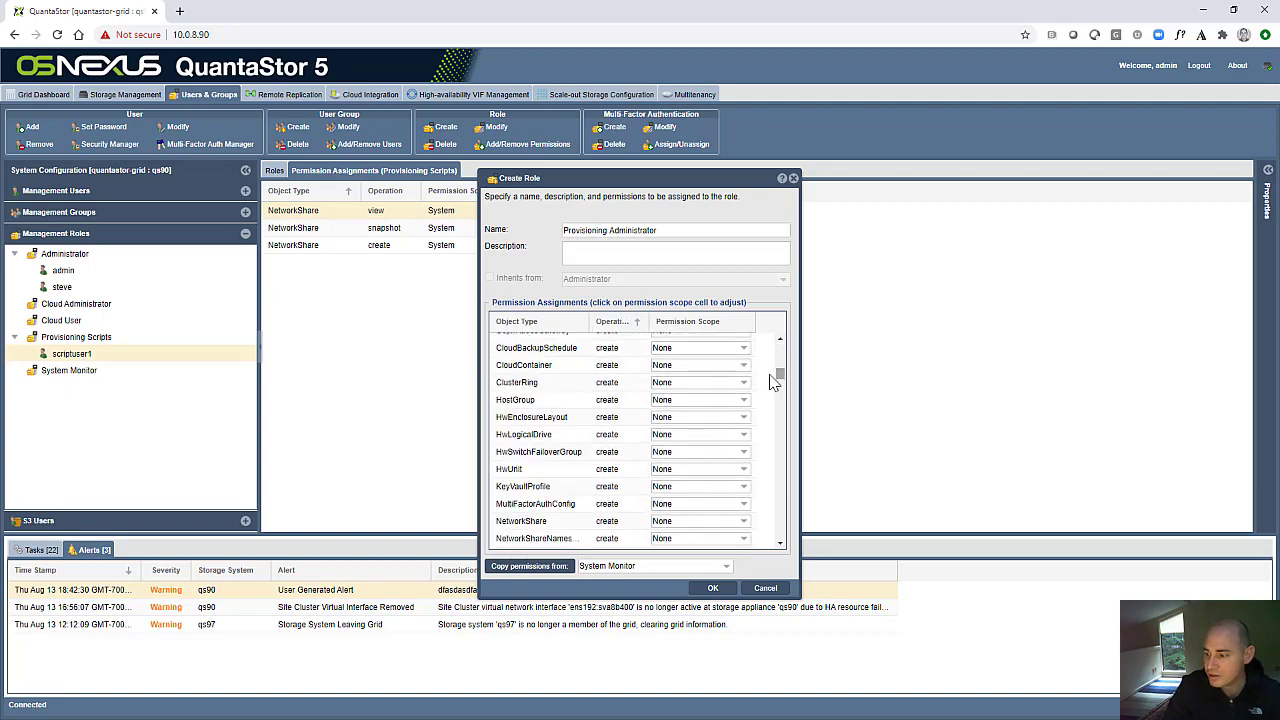
scroll(630, 448, down, 3)
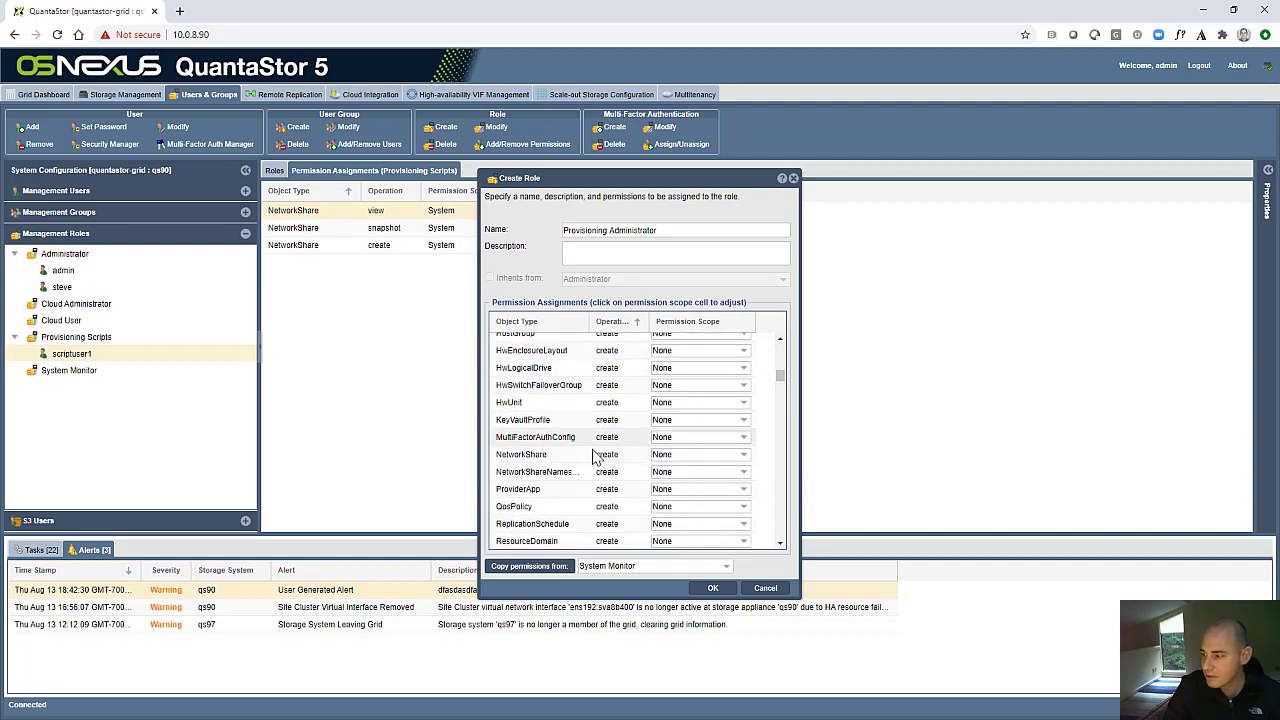
click(660, 454)
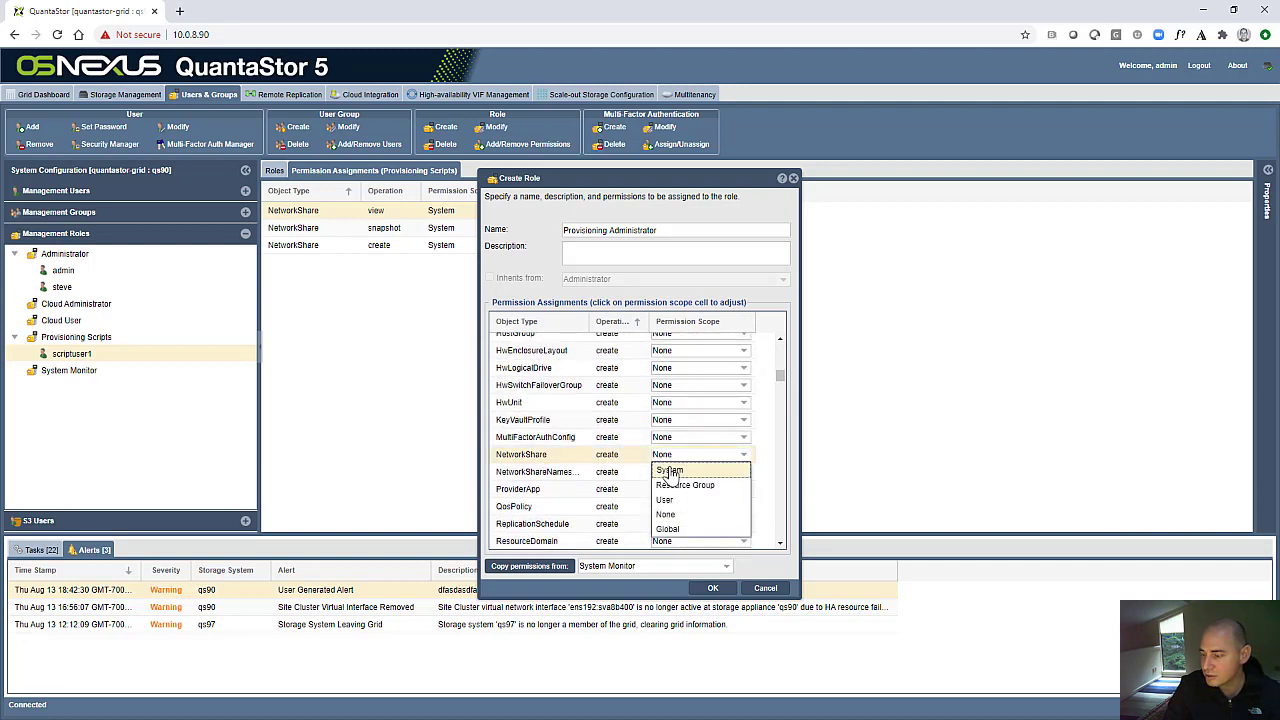
click(670, 471)
scroll(597, 480, down, 2)
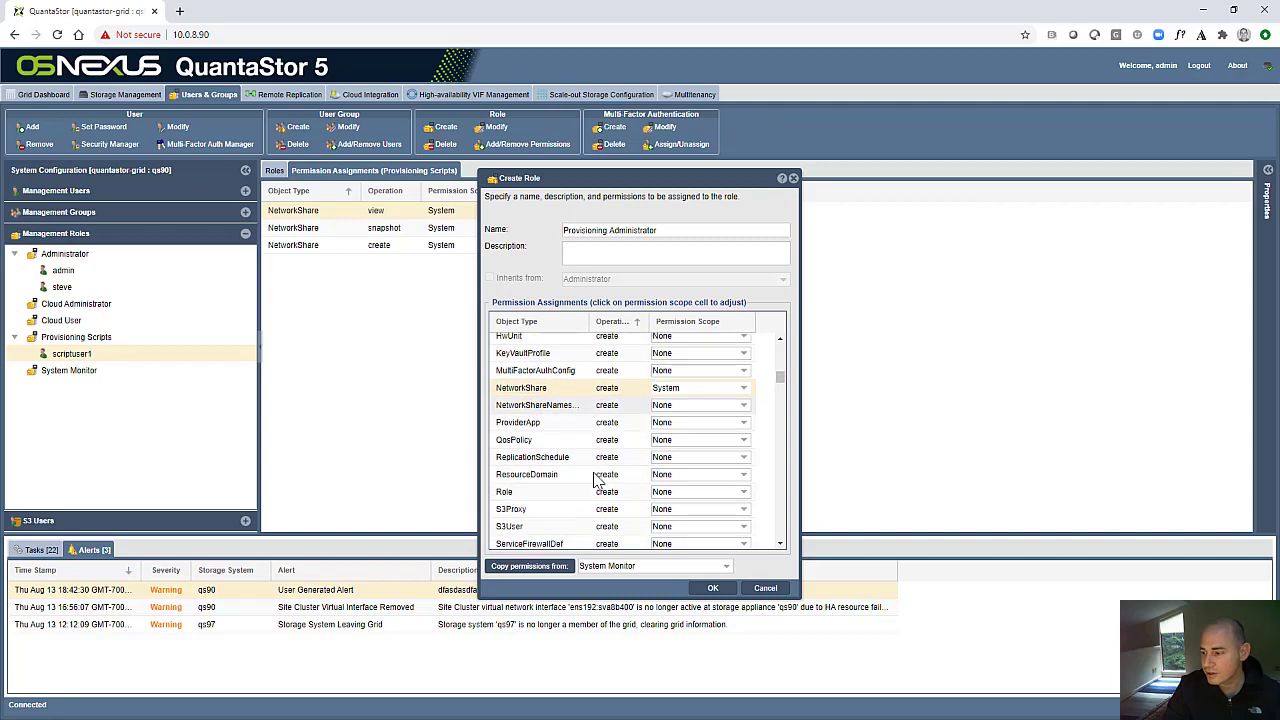
scroll(597, 480, down, 5)
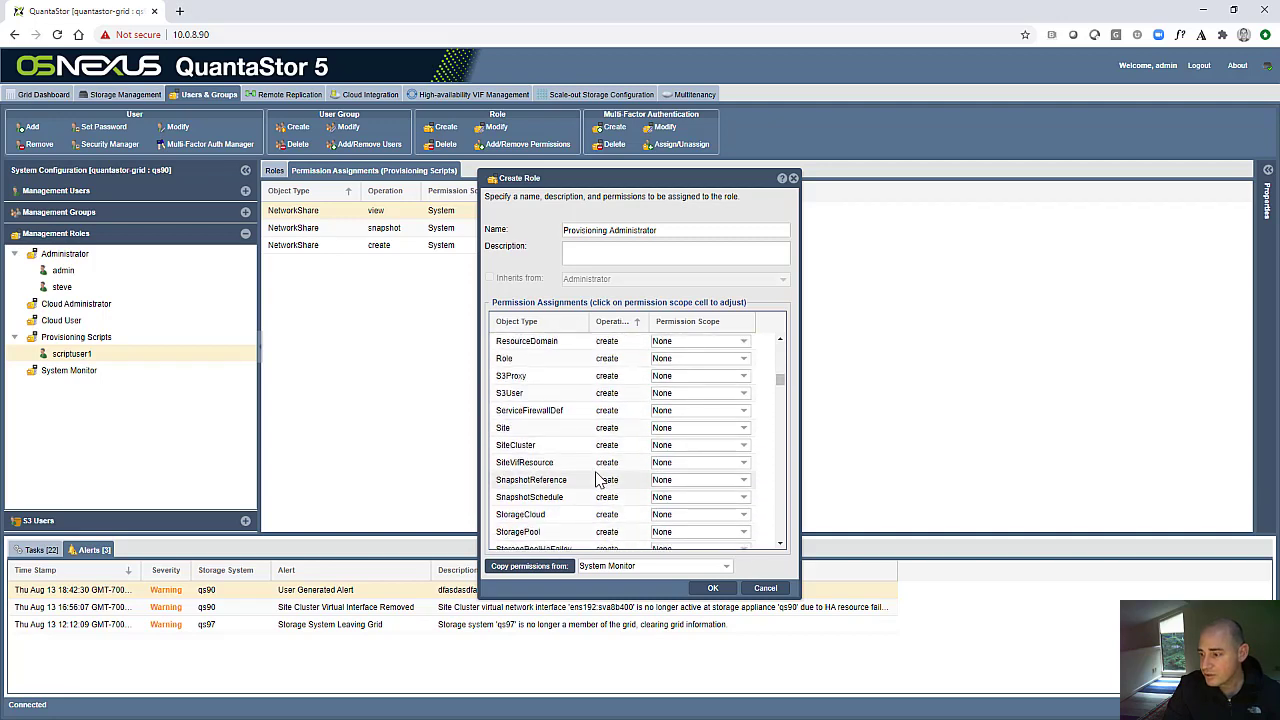
scroll(597, 480, down, 7)
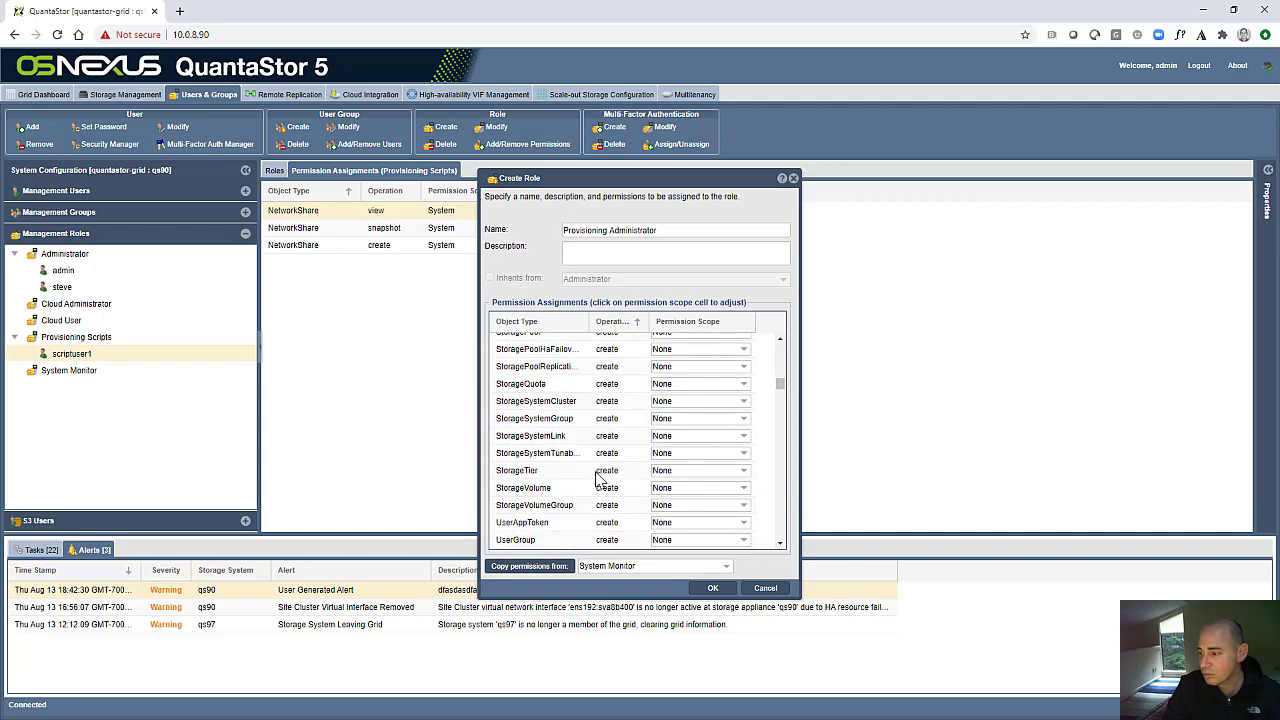
click(672, 488)
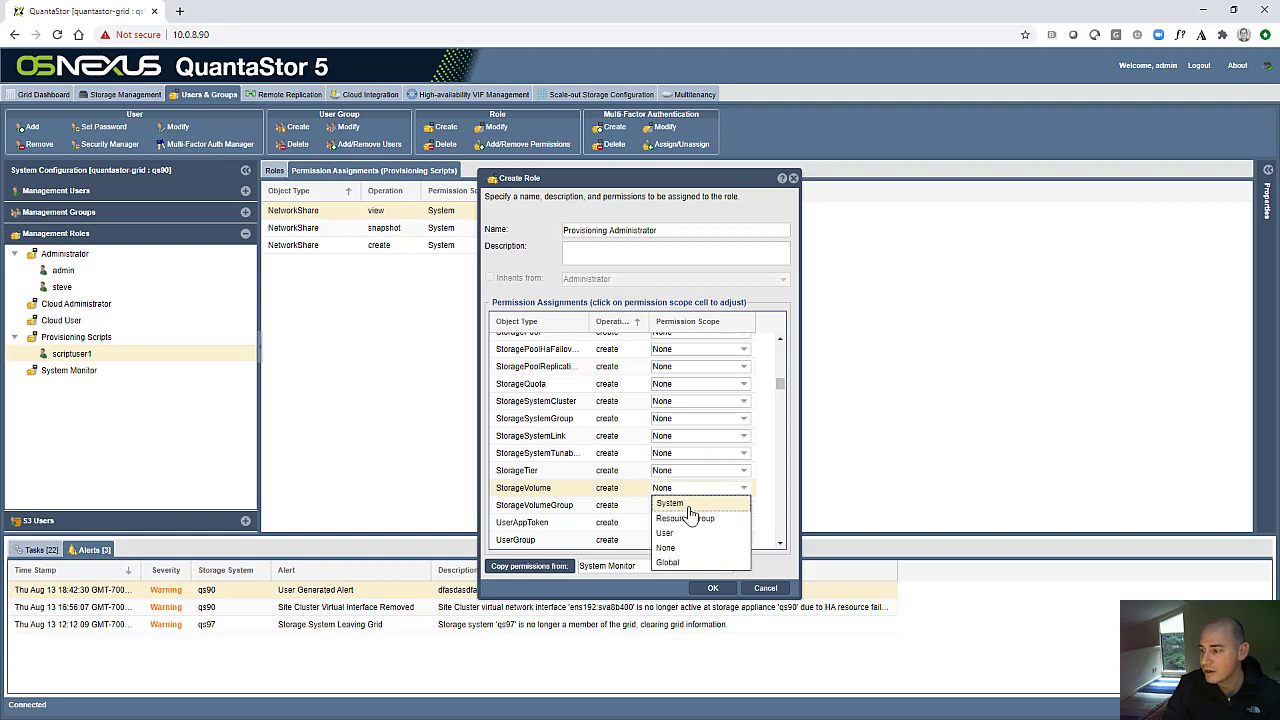
click(688, 504)
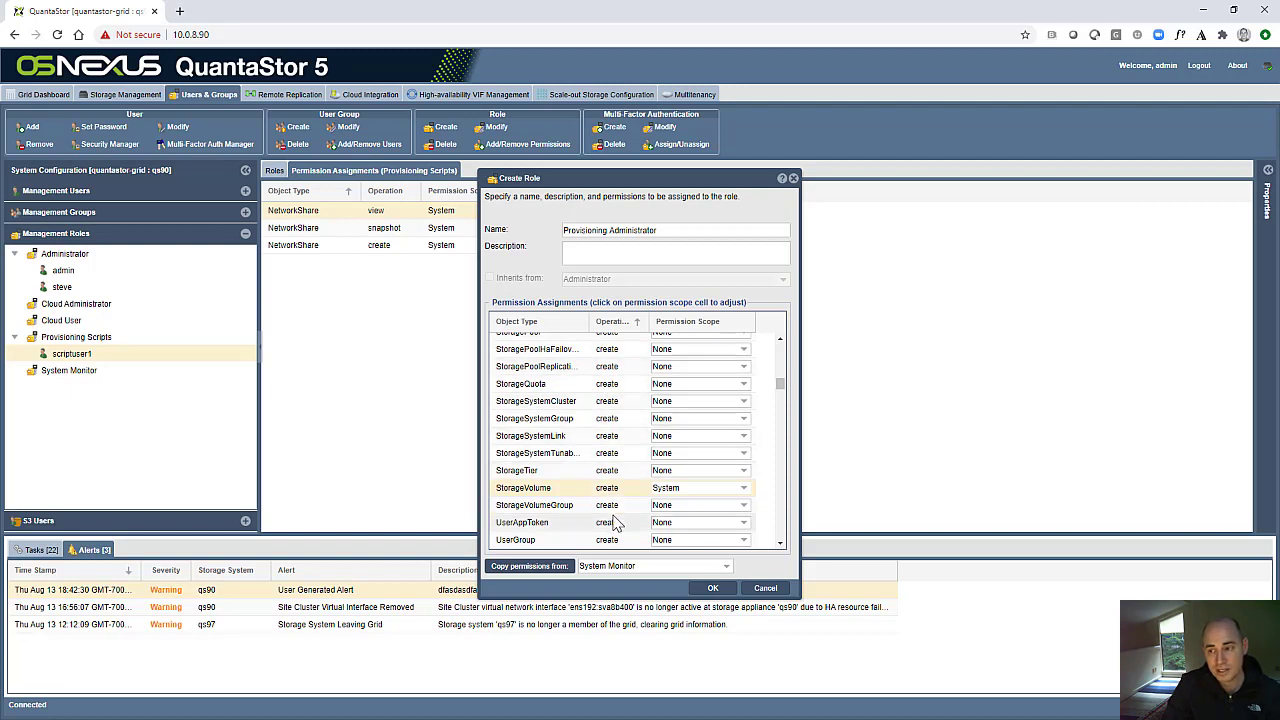
- Try the User and Resource Group scopes for the StorageVolume create operation, setting it back to System after each
click(665, 487)
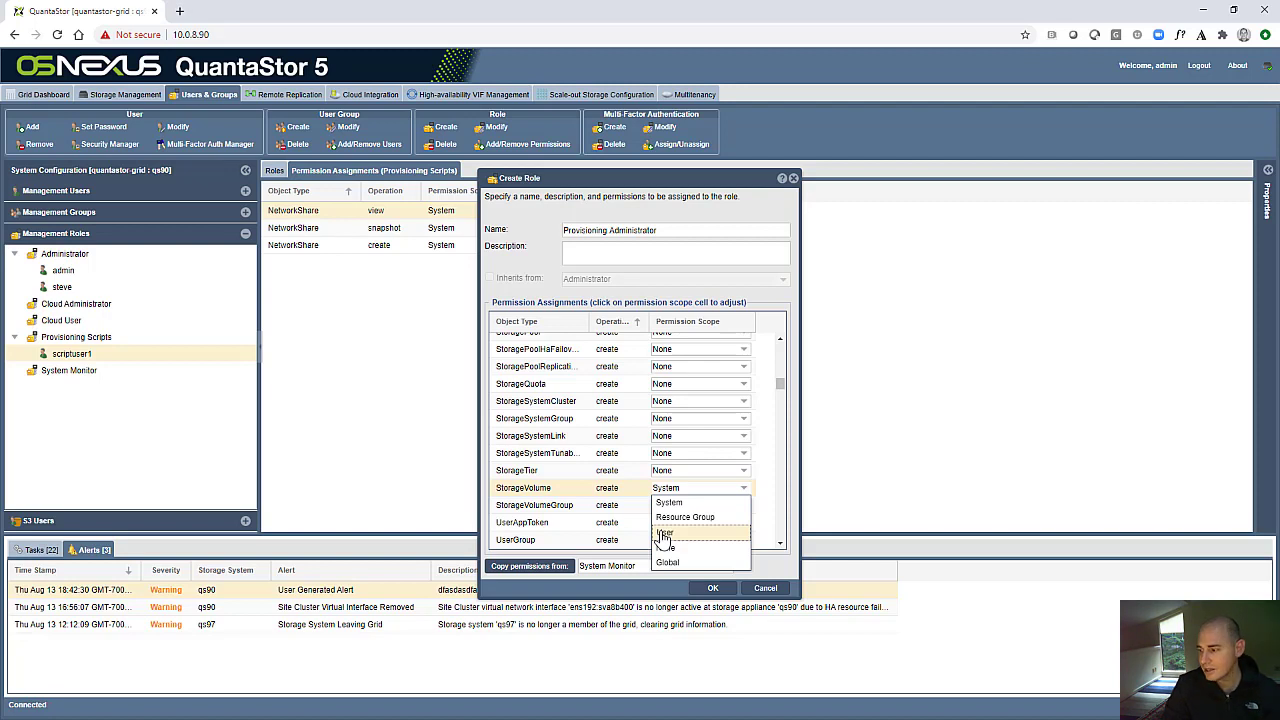
click(663, 535)
click(695, 488)
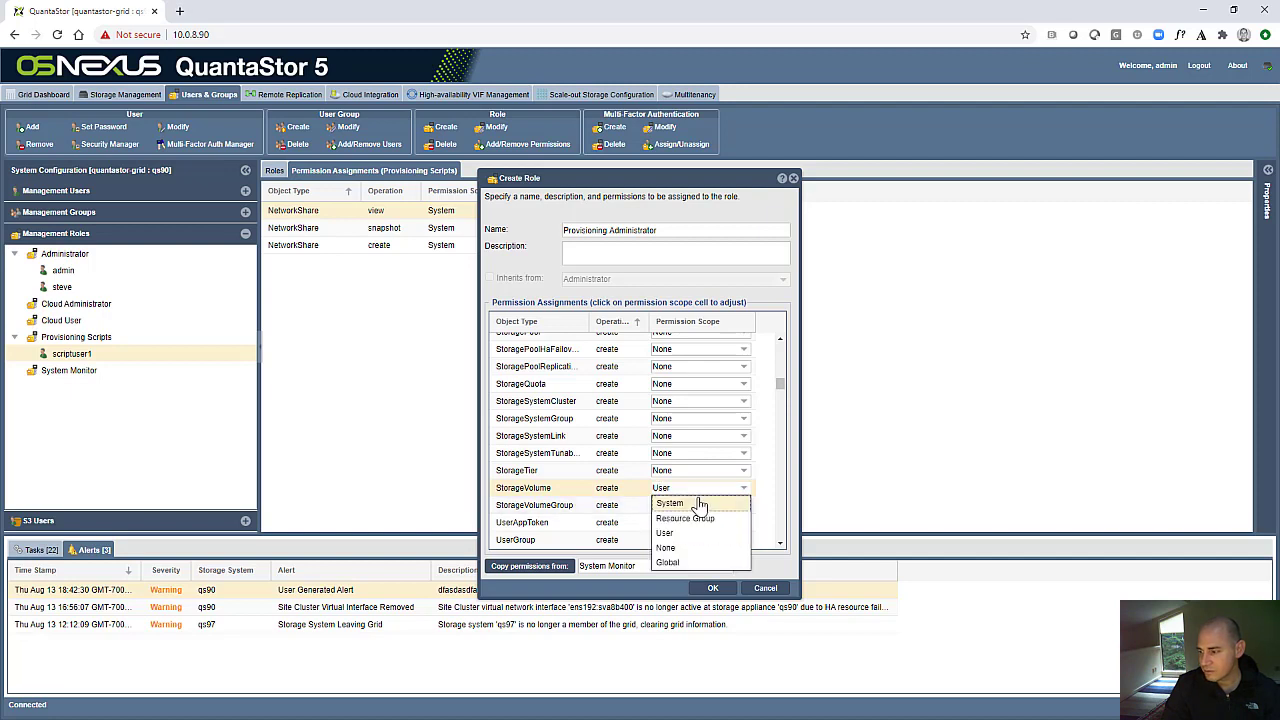
click(699, 504)
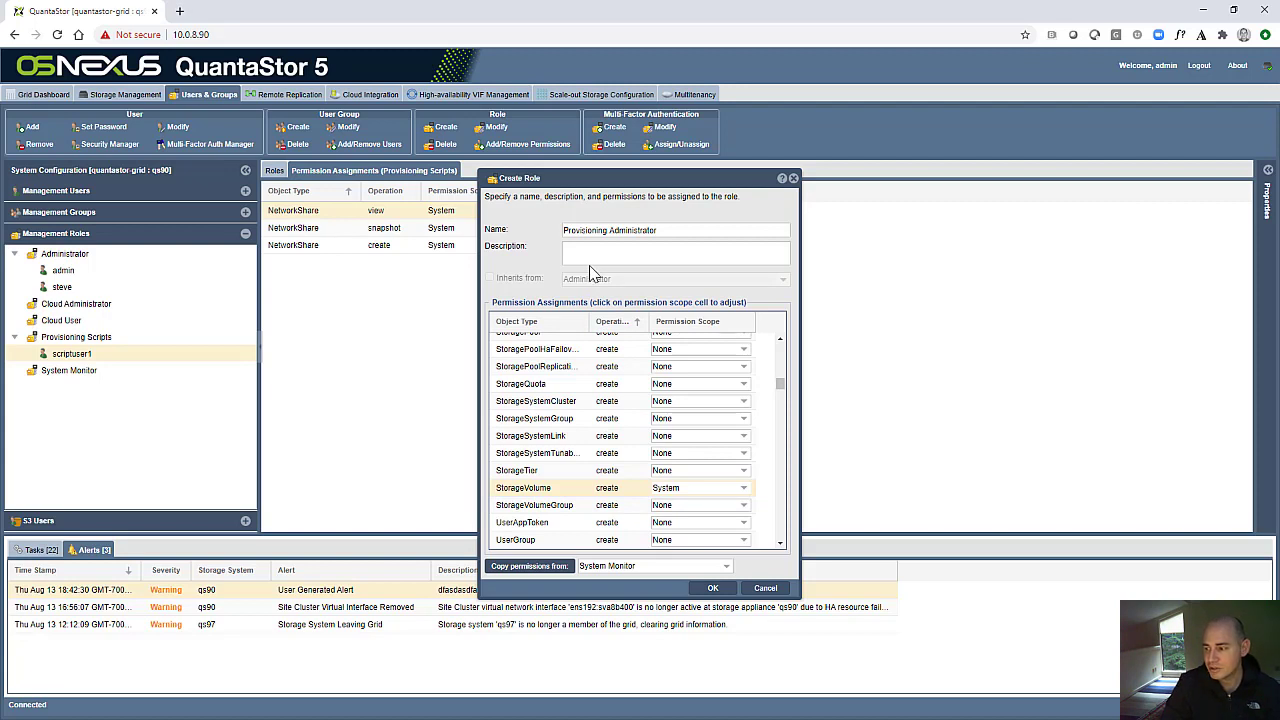
click(665, 488)
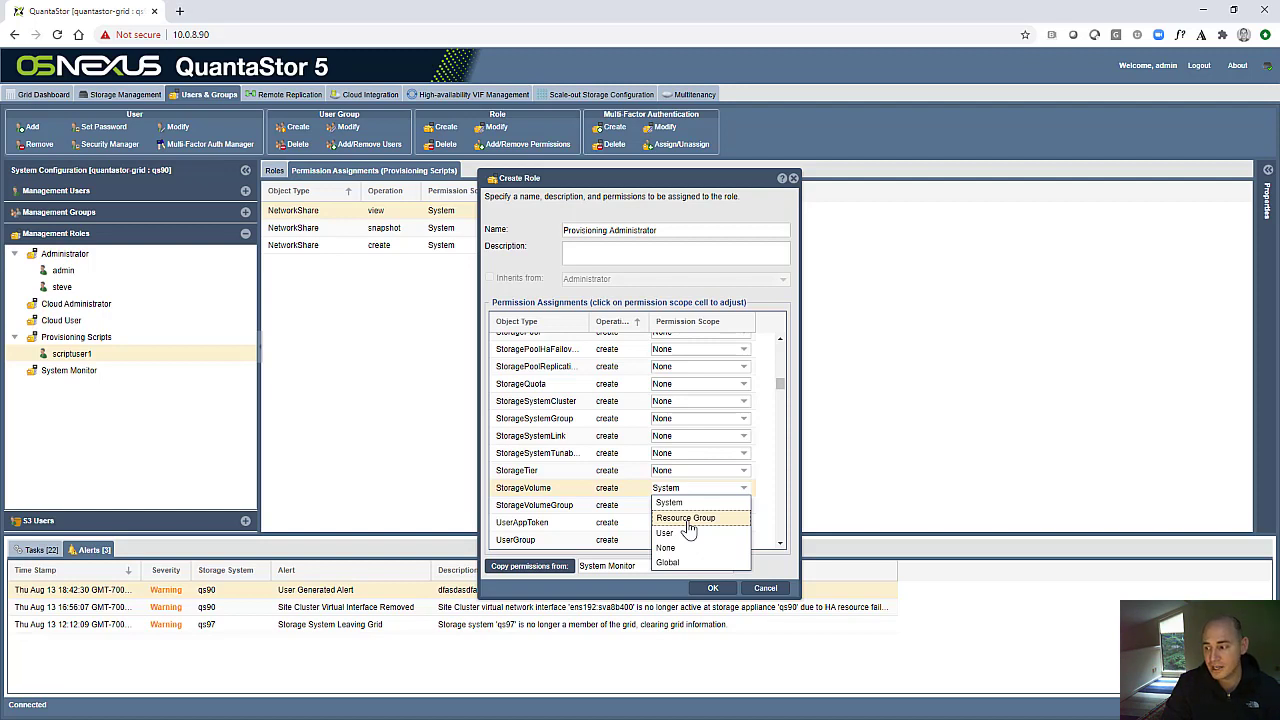
click(687, 522)
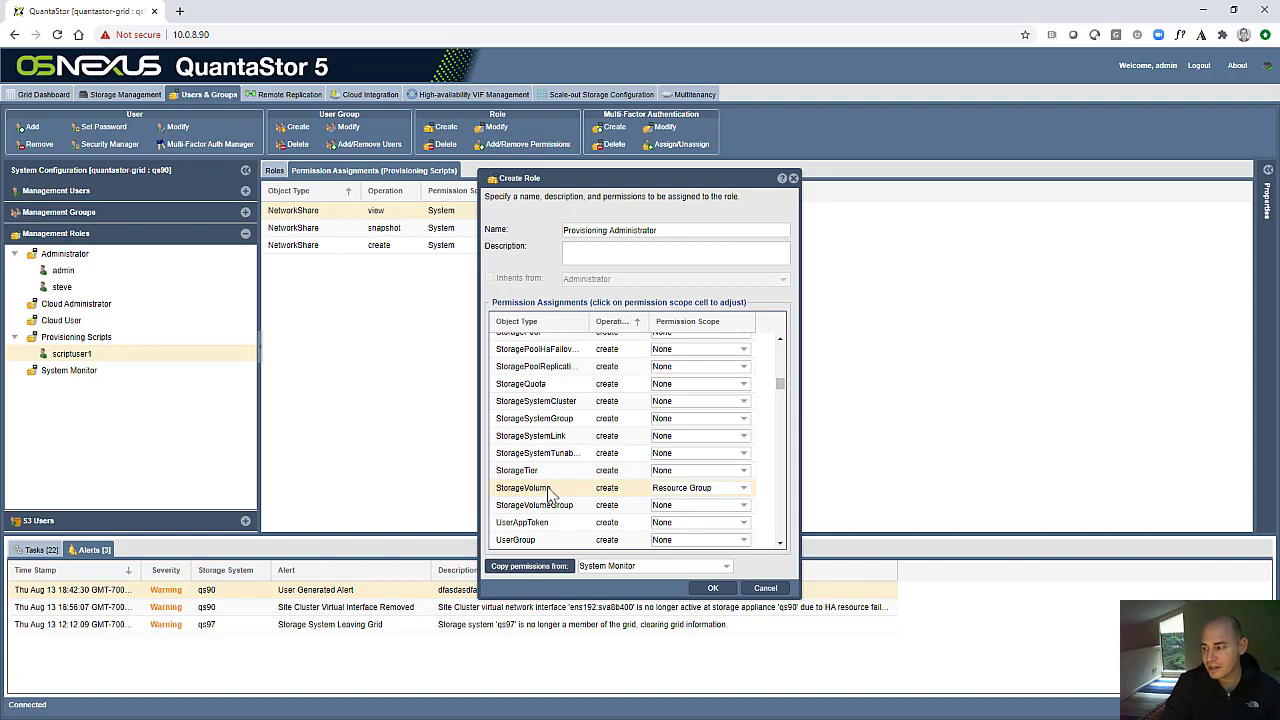
click(665, 487)
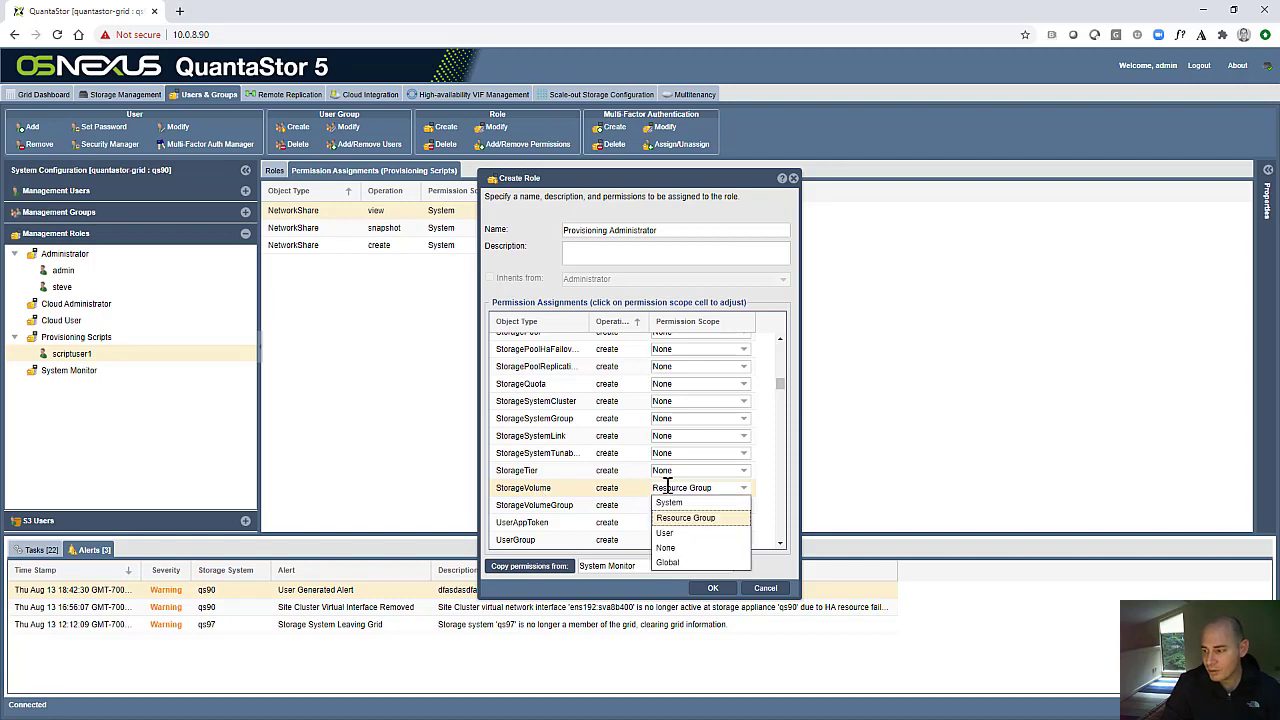
click(681, 505)
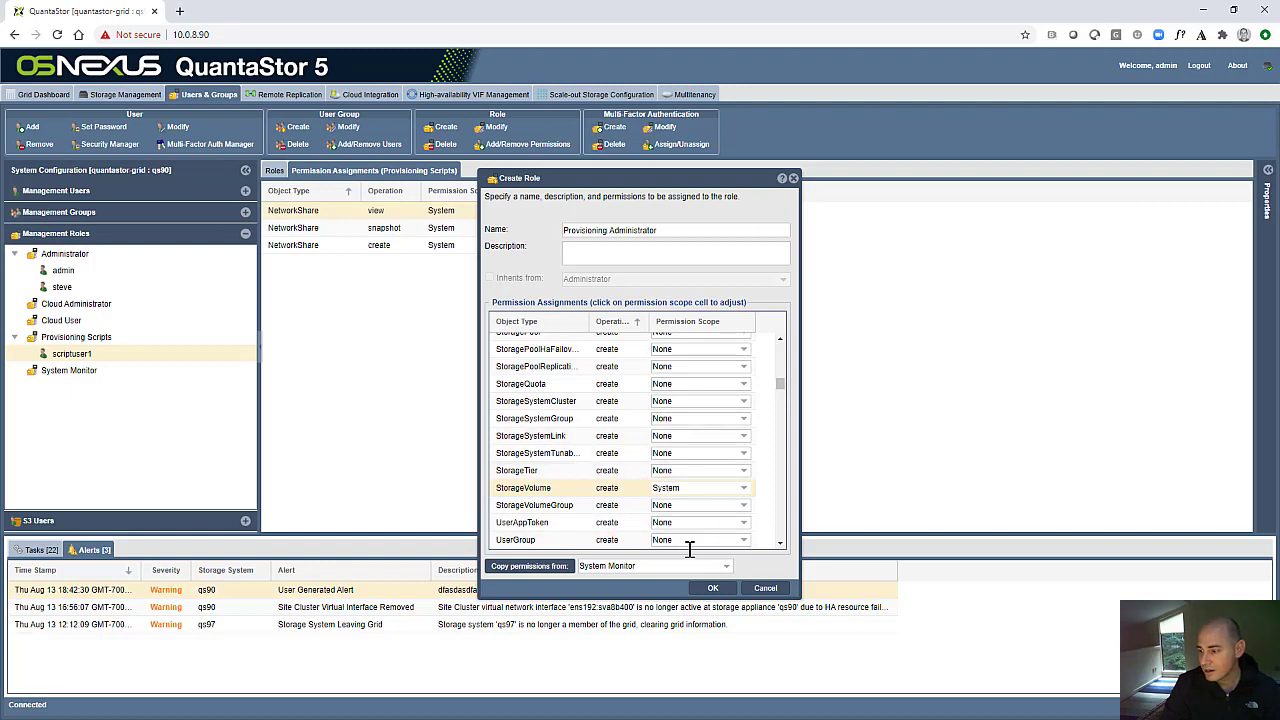
- Save the Provisioning Administrator role and examine its permission assignments sorted by operation, including the NetworkShare and StorageVolume create entries
click(709, 589)
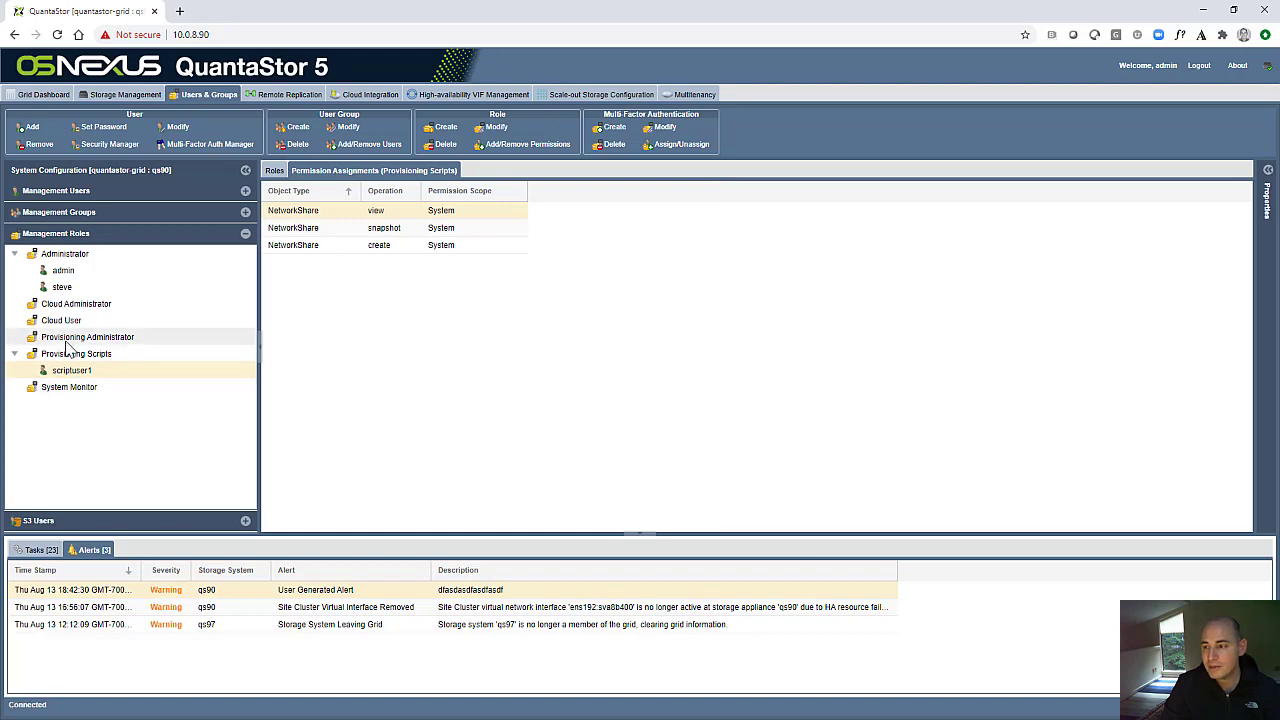
click(71, 340)
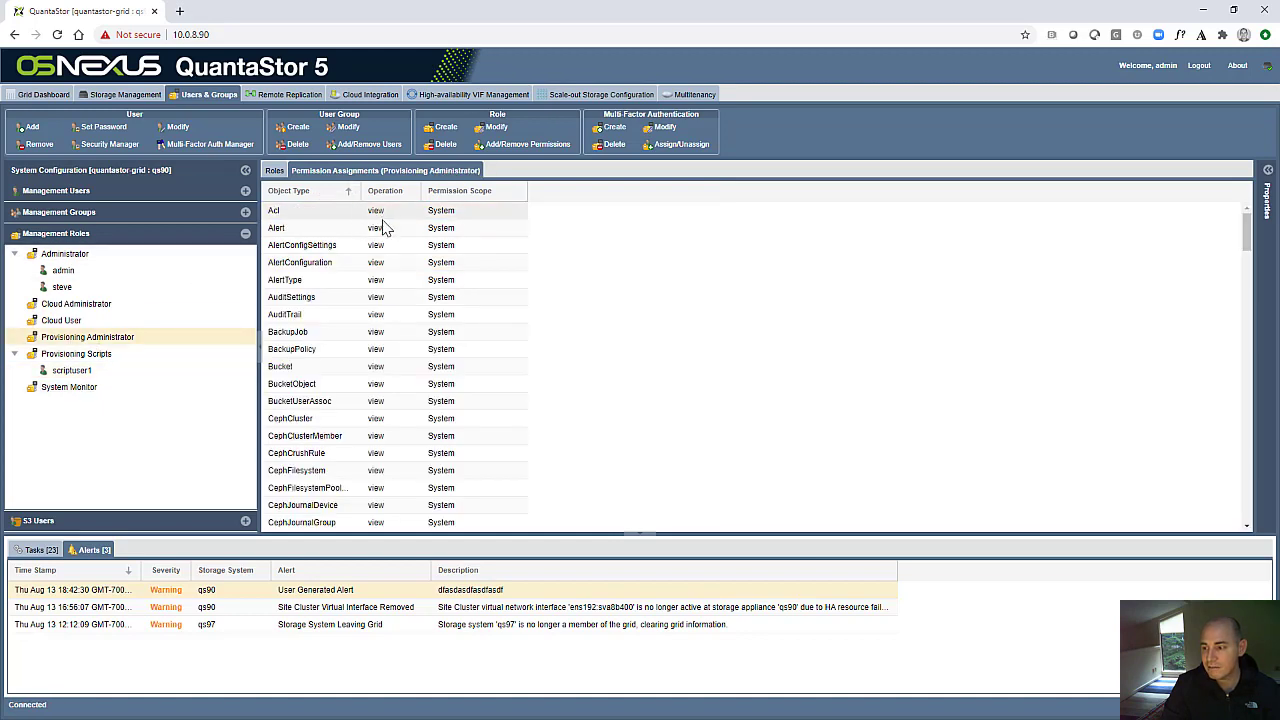
scroll(420, 455, down, 15)
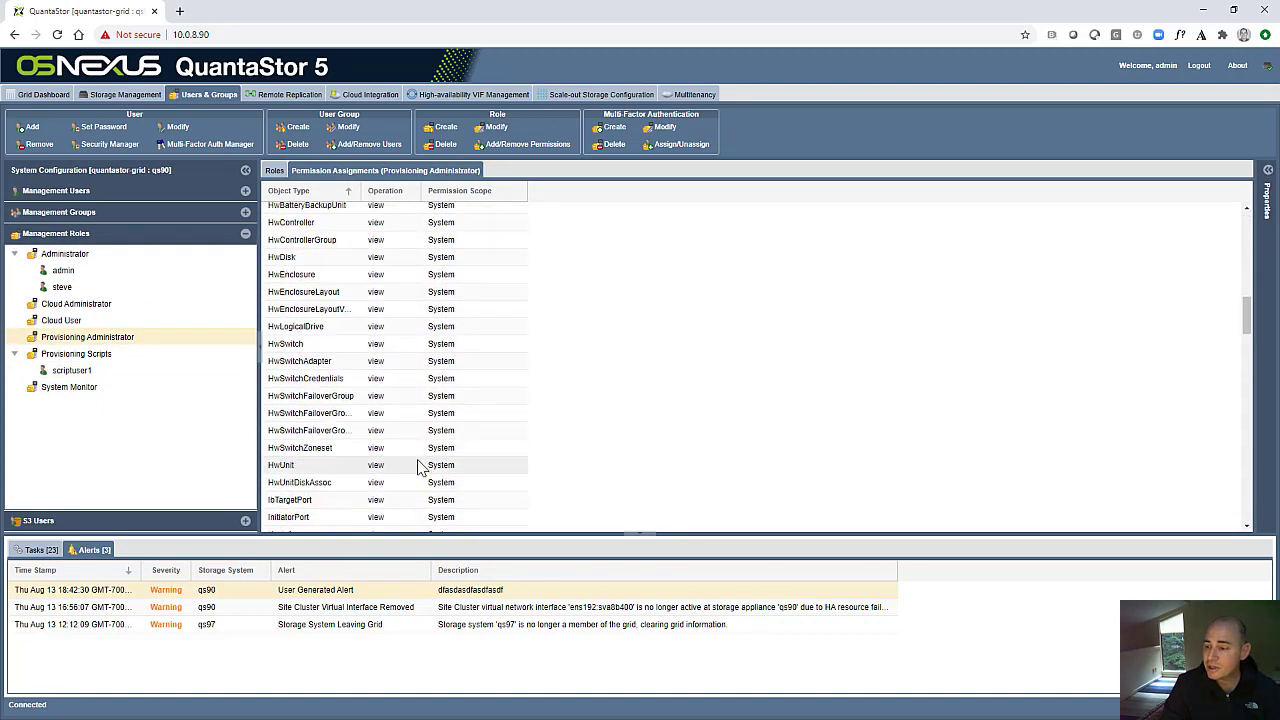
scroll(420, 468, down, 15)
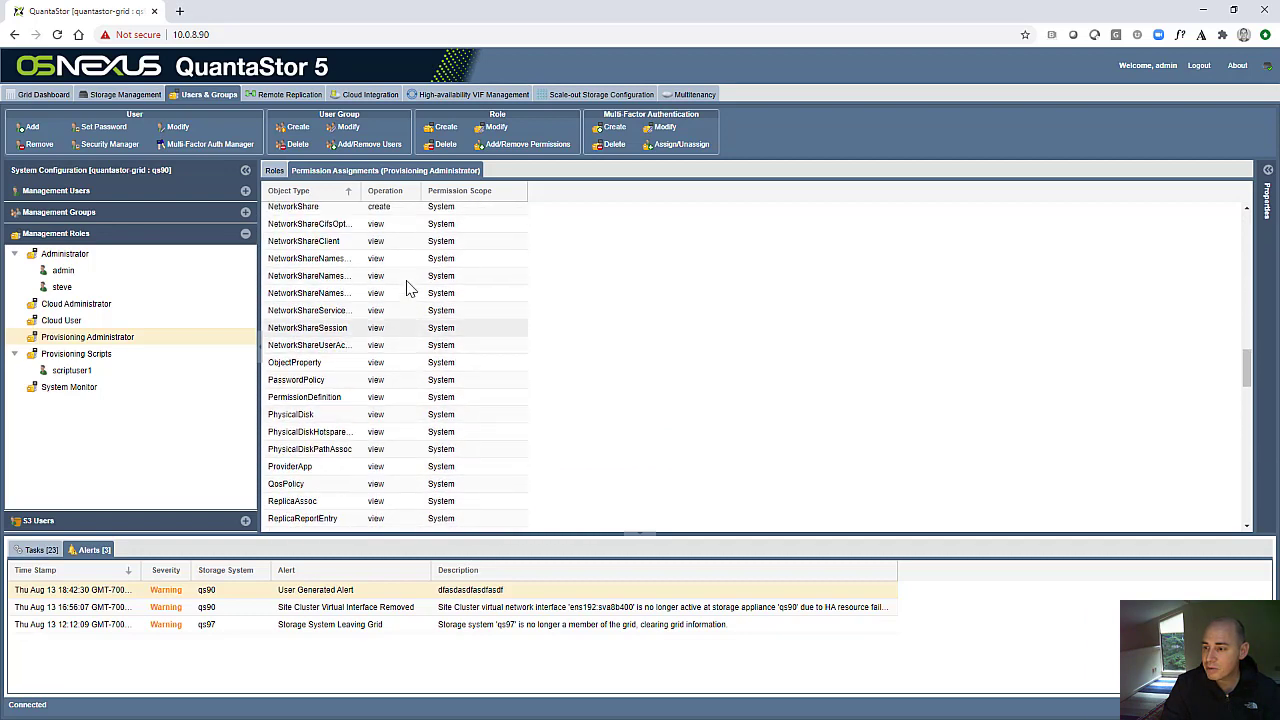
click(392, 192)
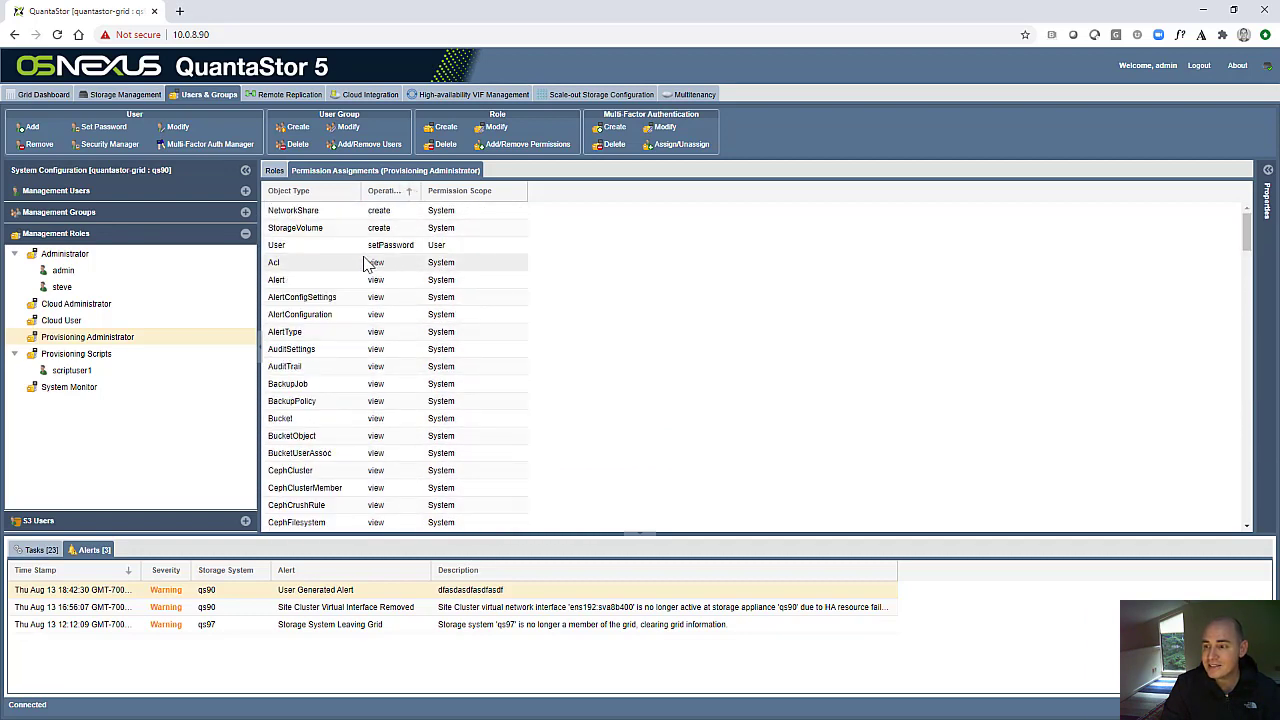
click(312, 212)
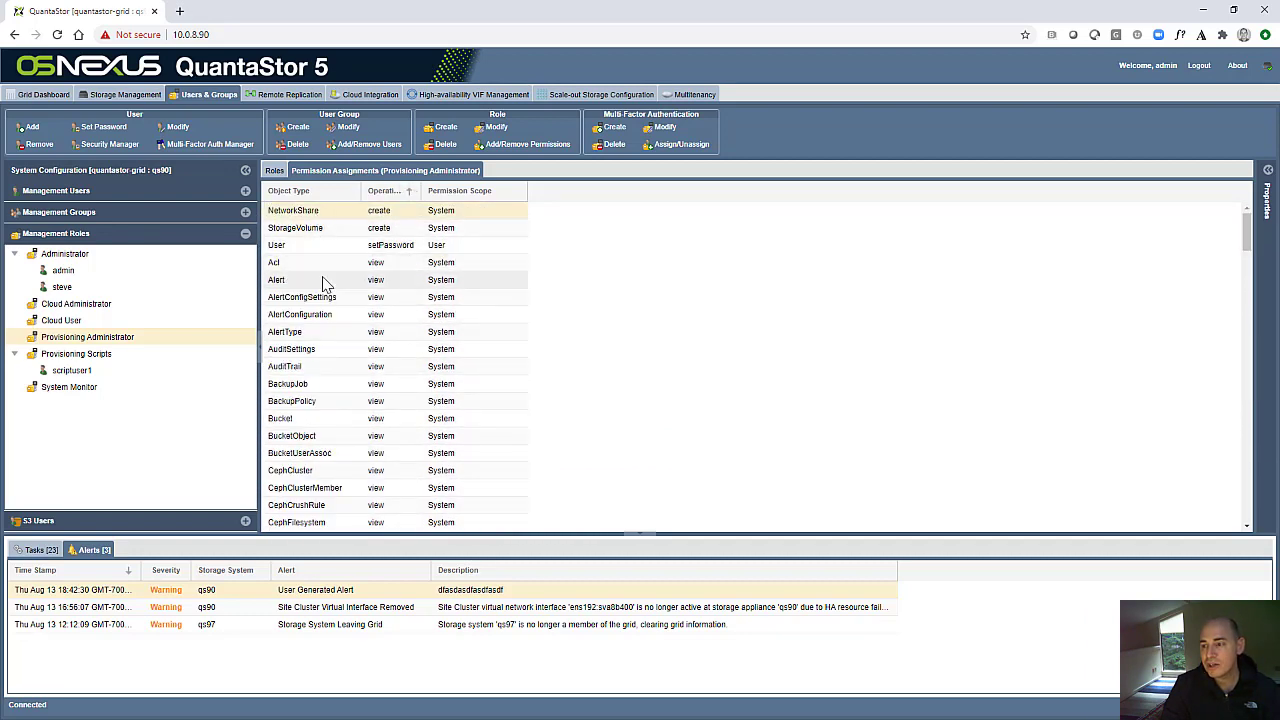
click(304, 230)
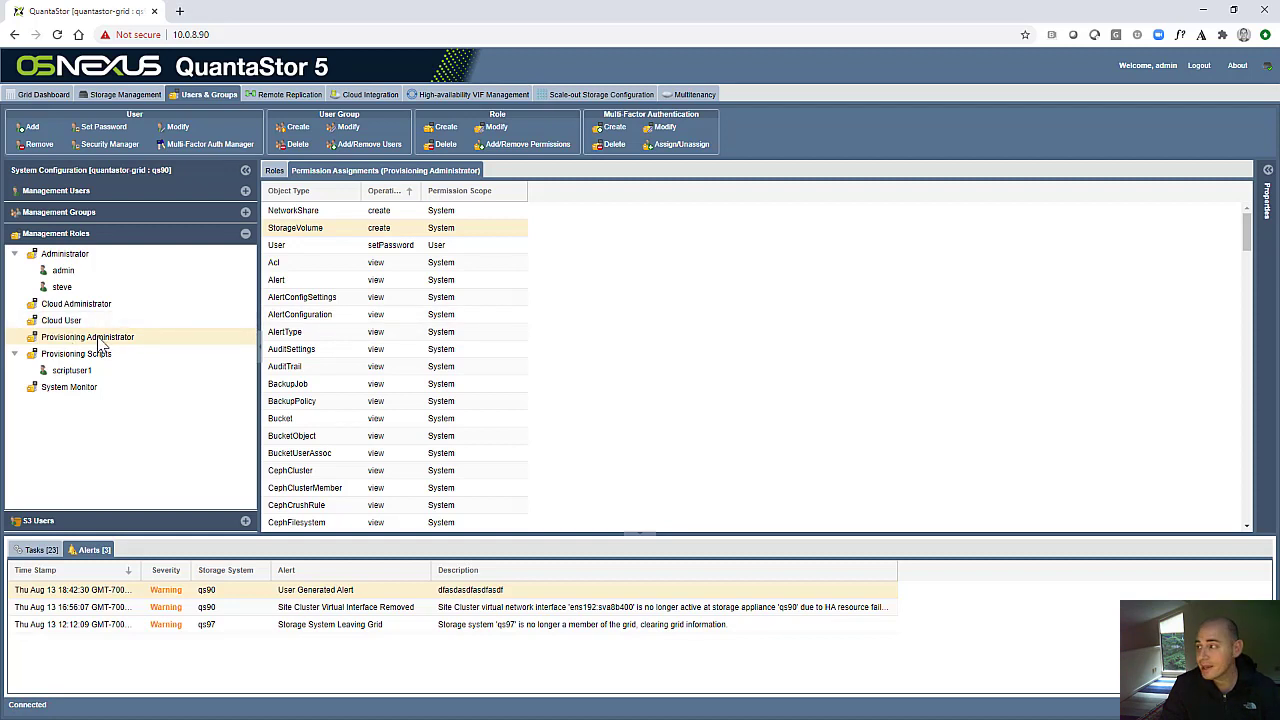
- Change the role of the non-admin user listed under Administrator to Provisioning Administrator and expand that role in the tree
click(62, 288)
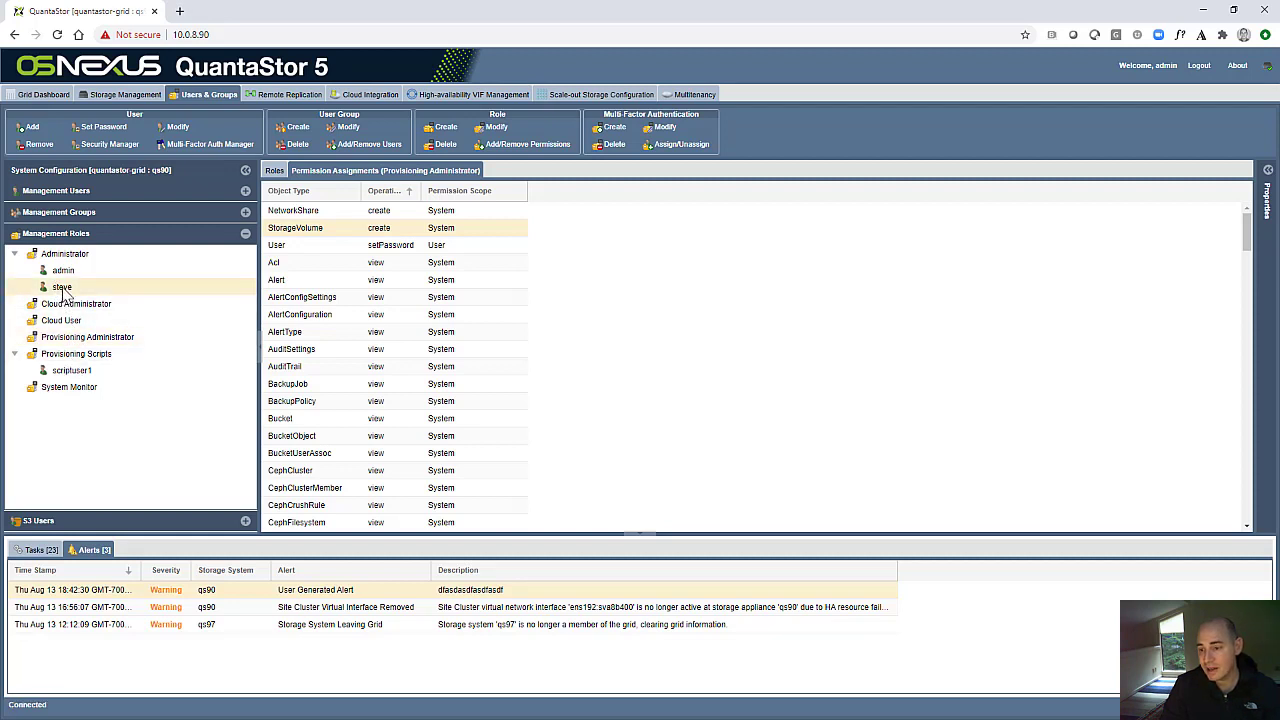
right_click(64, 293)
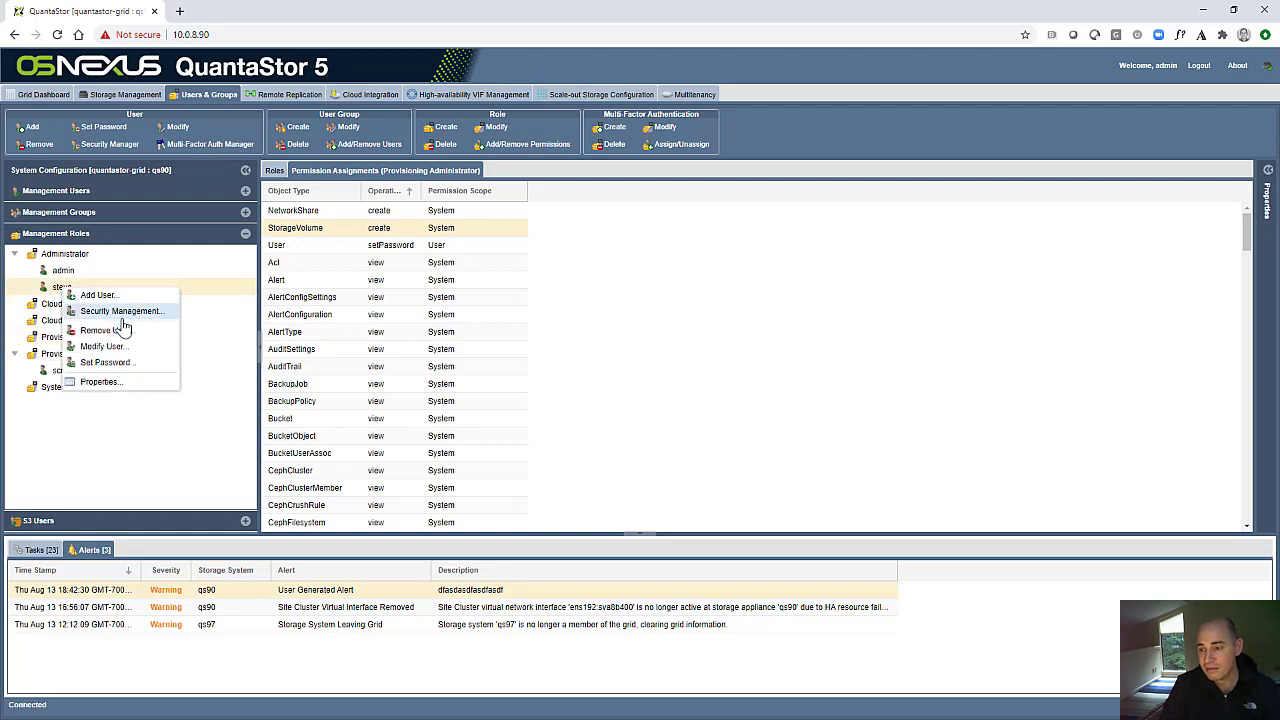
click(108, 346)
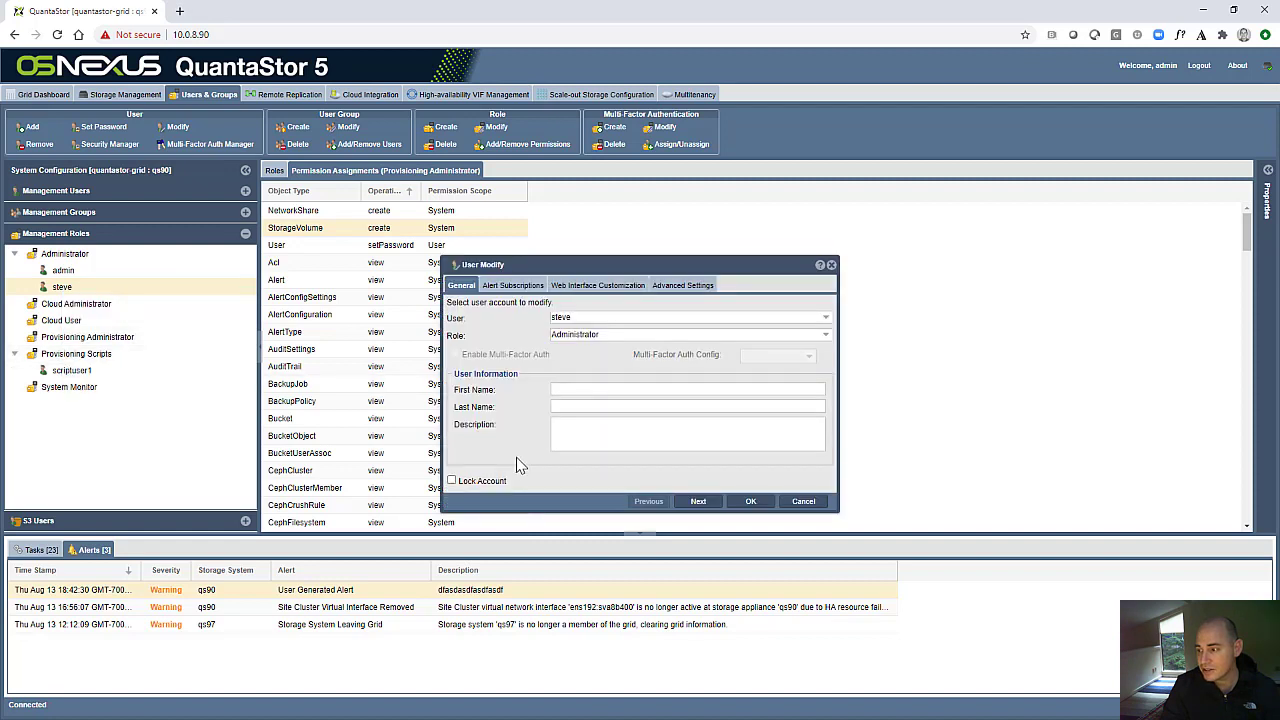
click(571, 338)
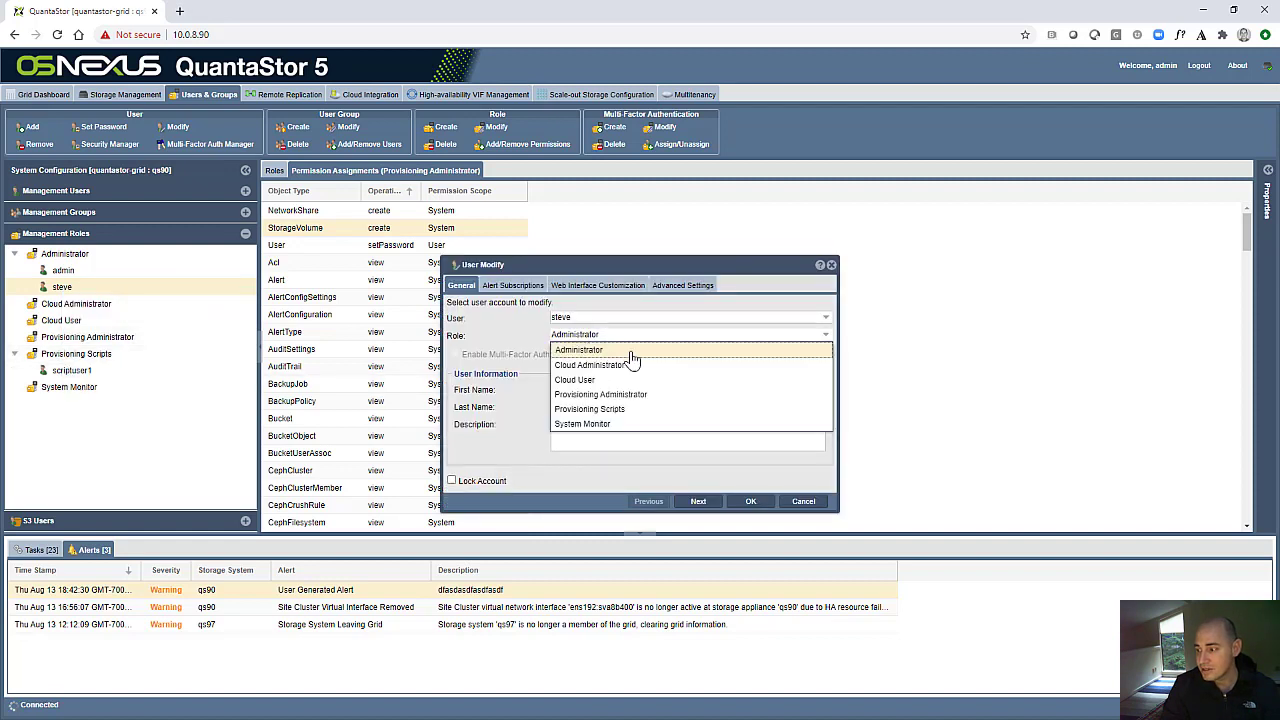
click(647, 396)
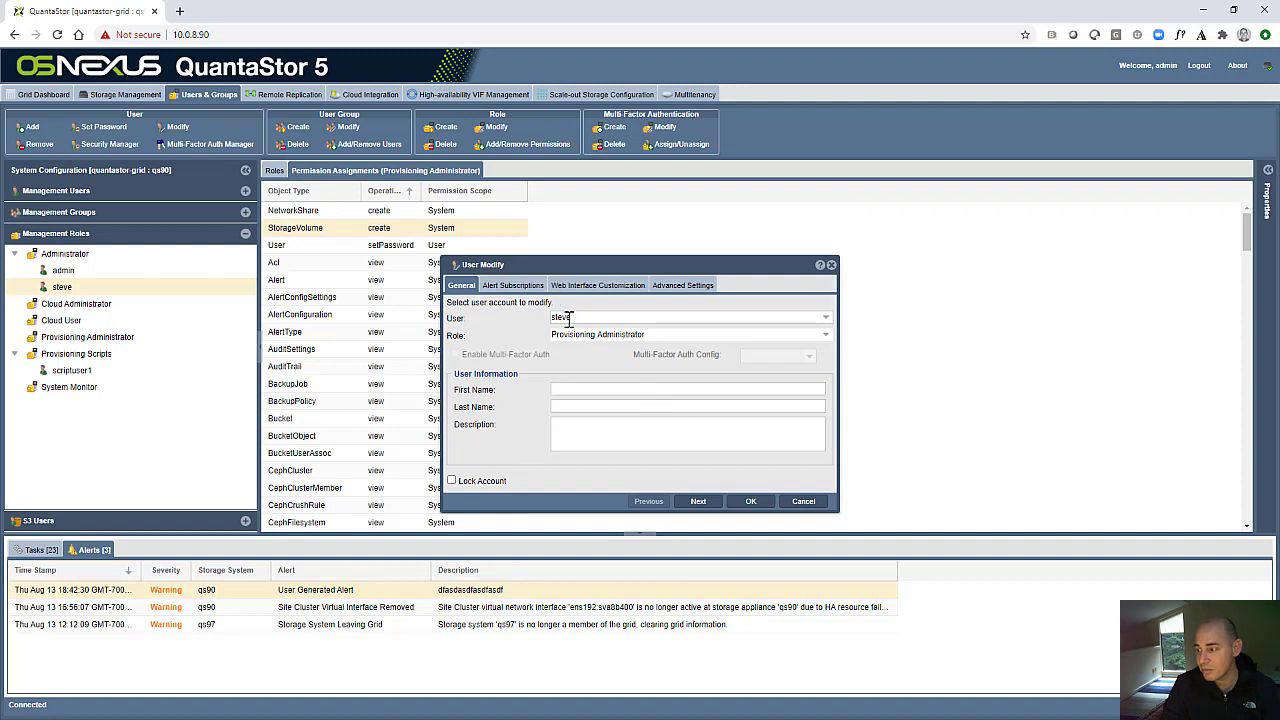
click(752, 502)
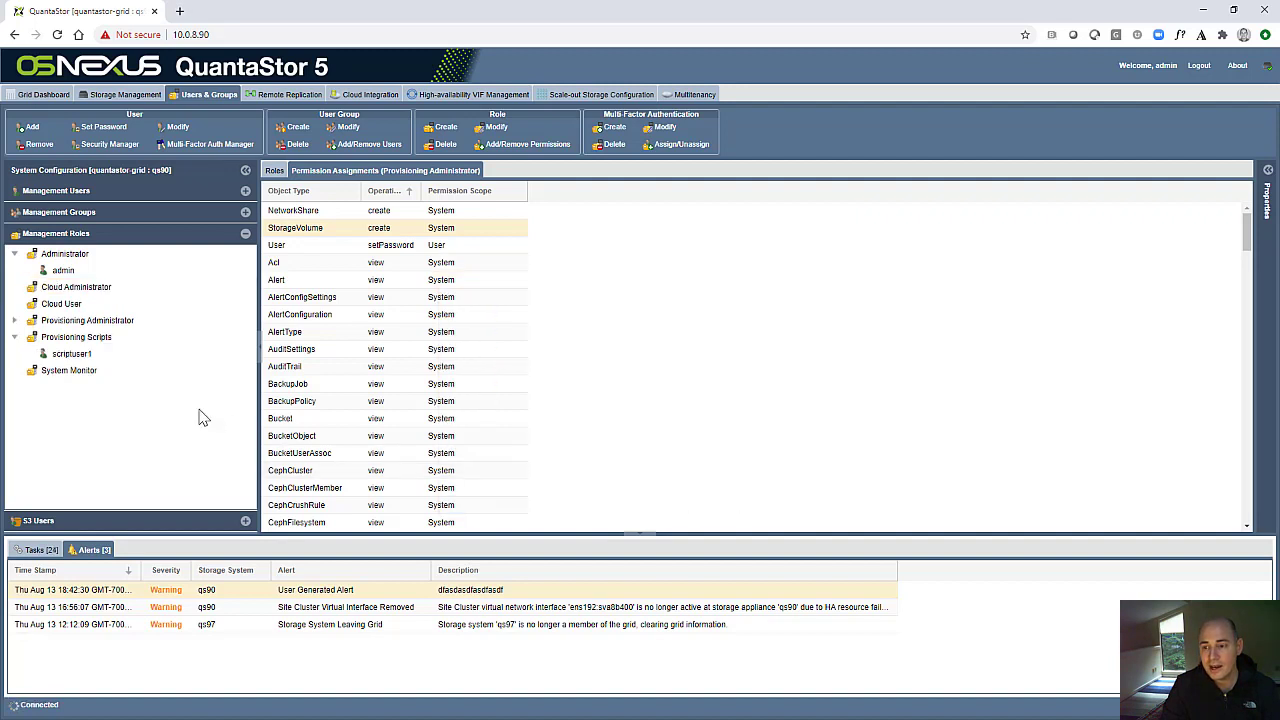
click(16, 321)
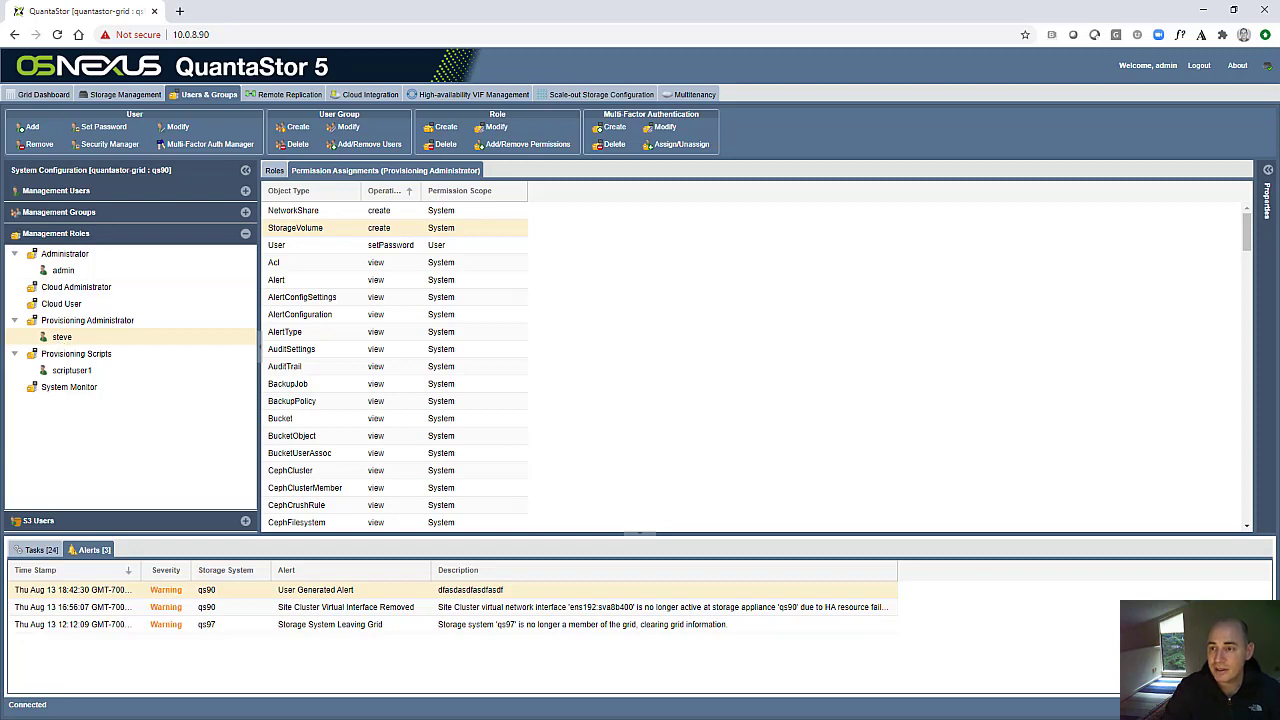
- Create a network share named share1 in DefaultPool with the default share options and select it
click(123, 97)
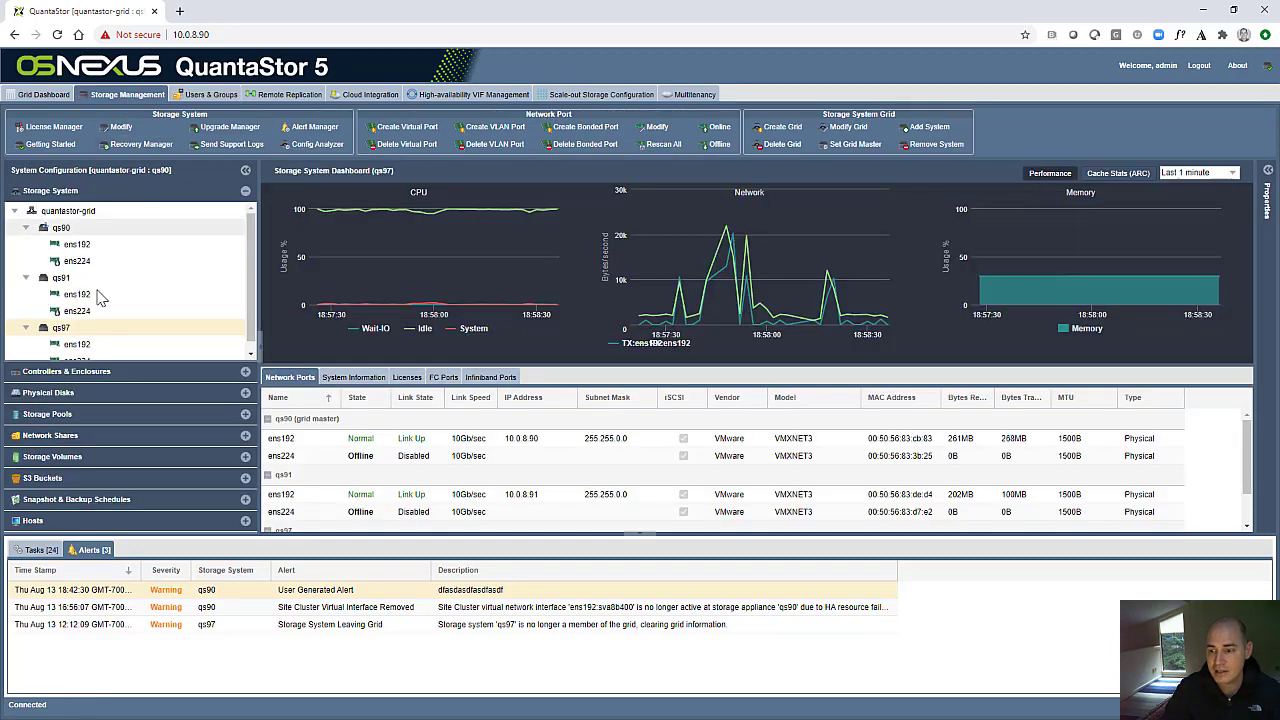
right_click(92, 352)
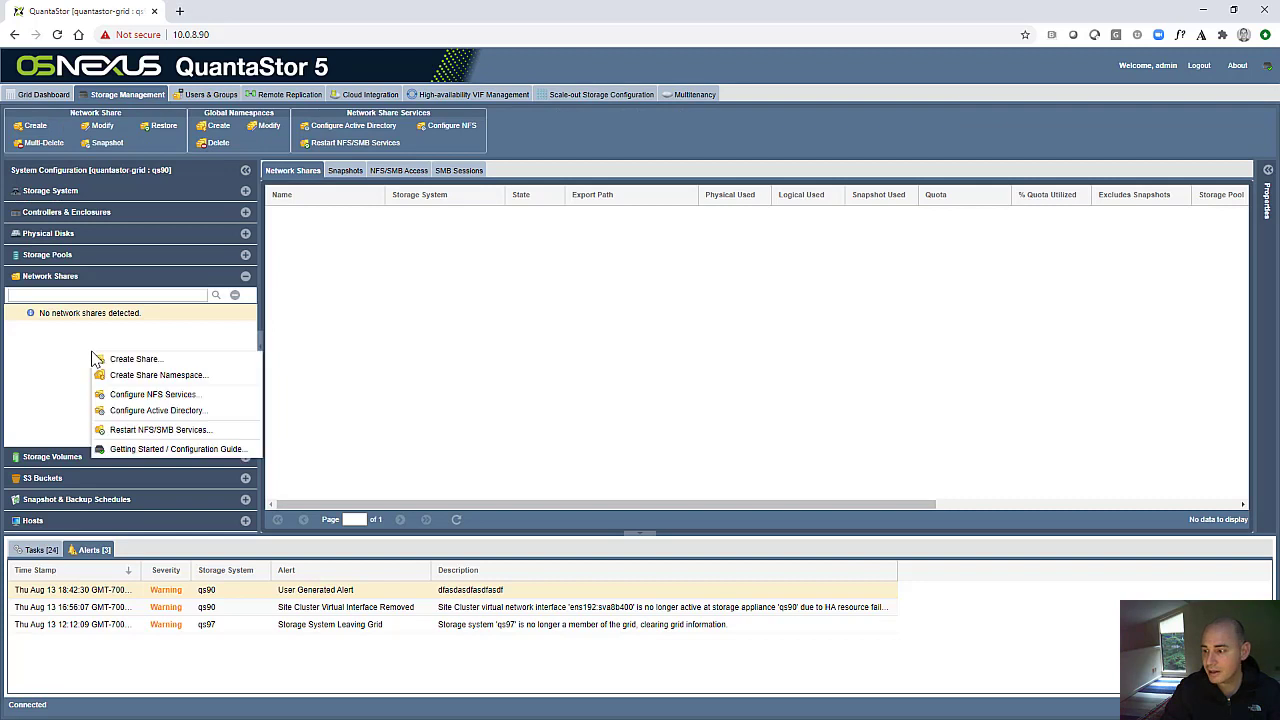
click(110, 357)
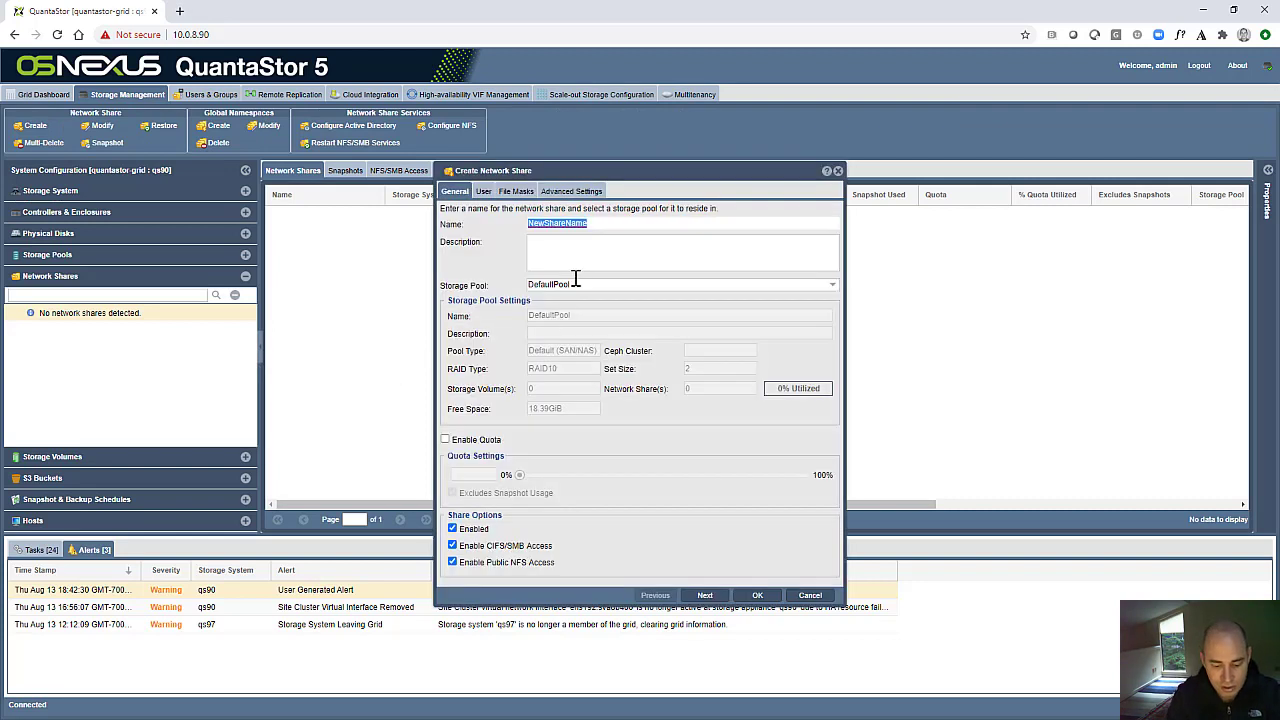
text(share1)
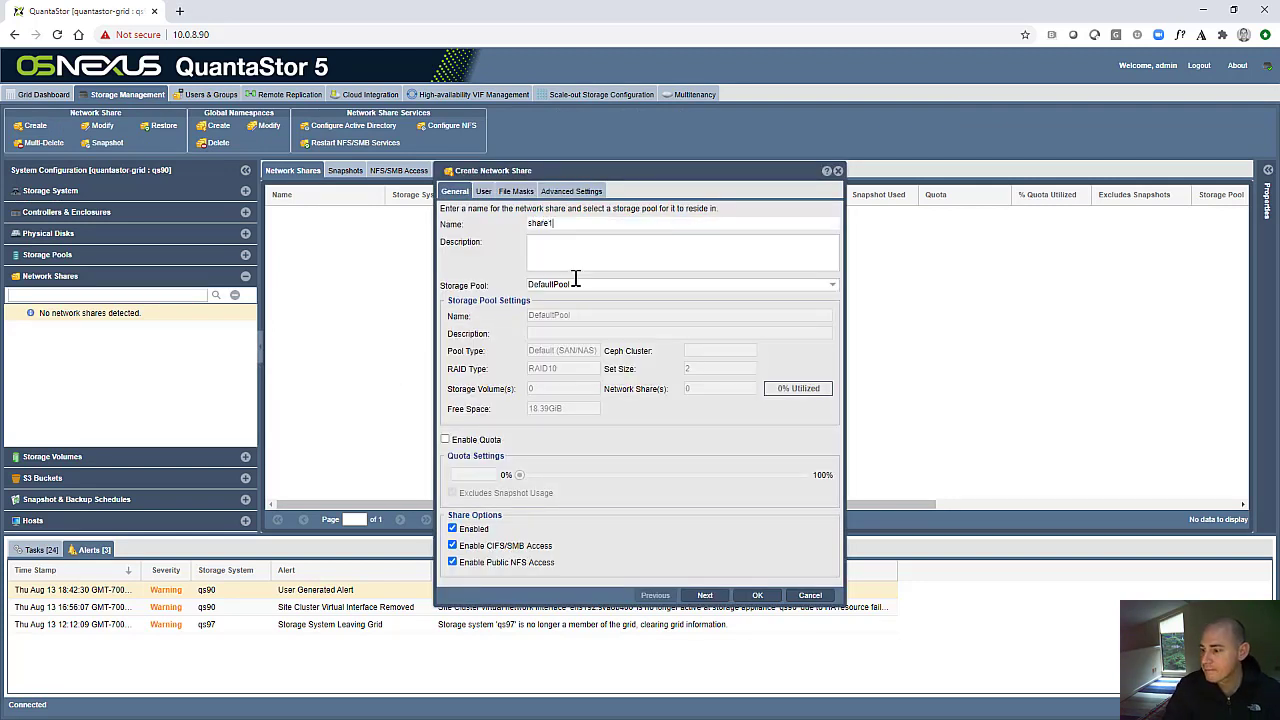
click(757, 595)
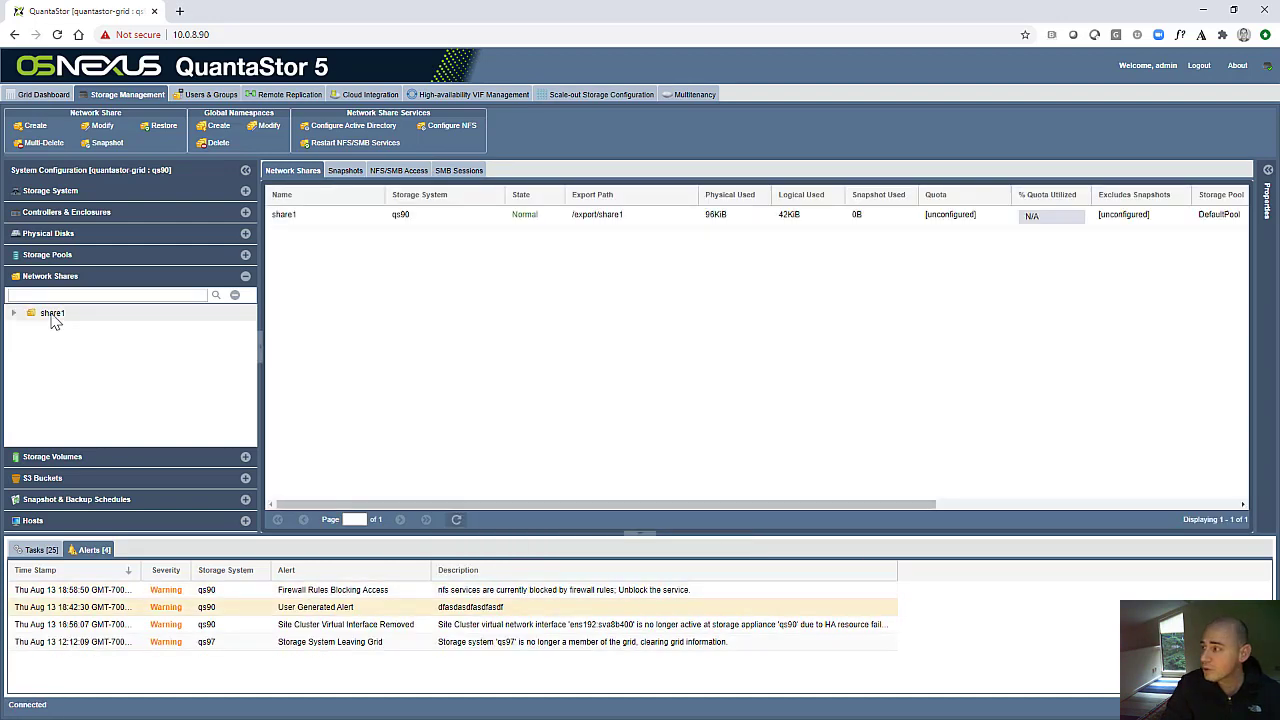
click(53, 314)
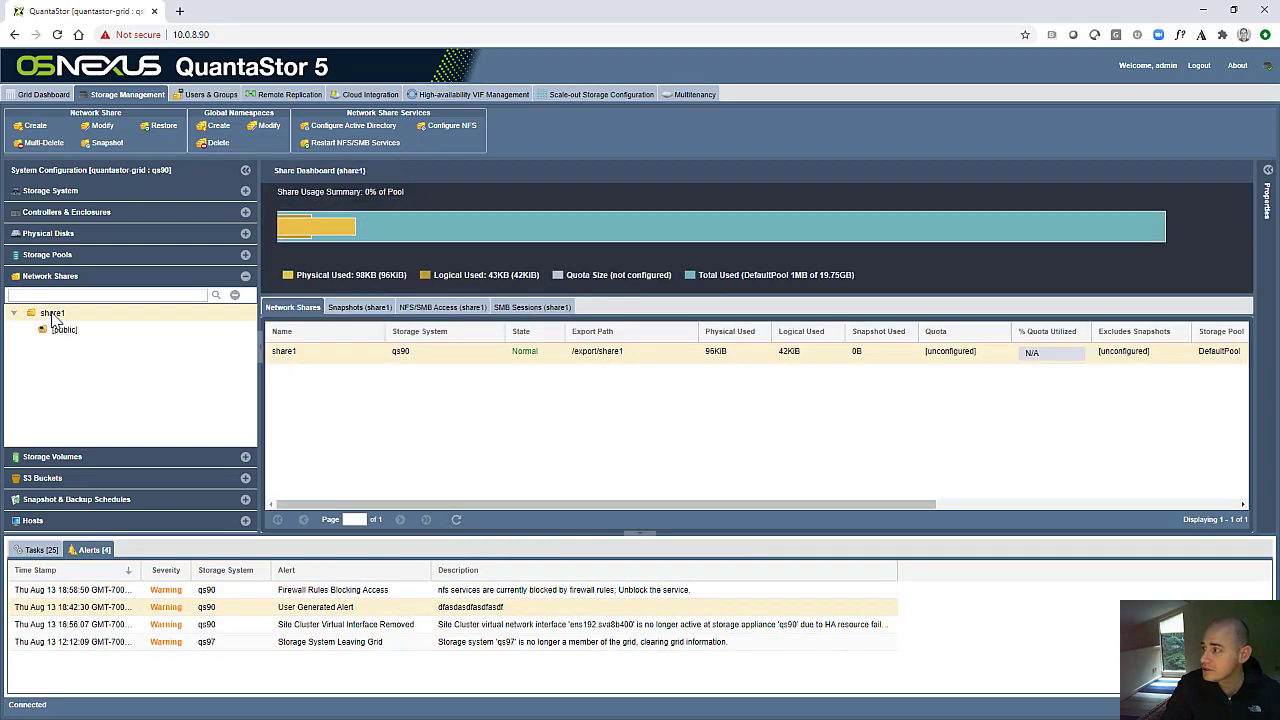
- Log out of the admin account and return to the login page
click(1196, 68)
click(636, 414)
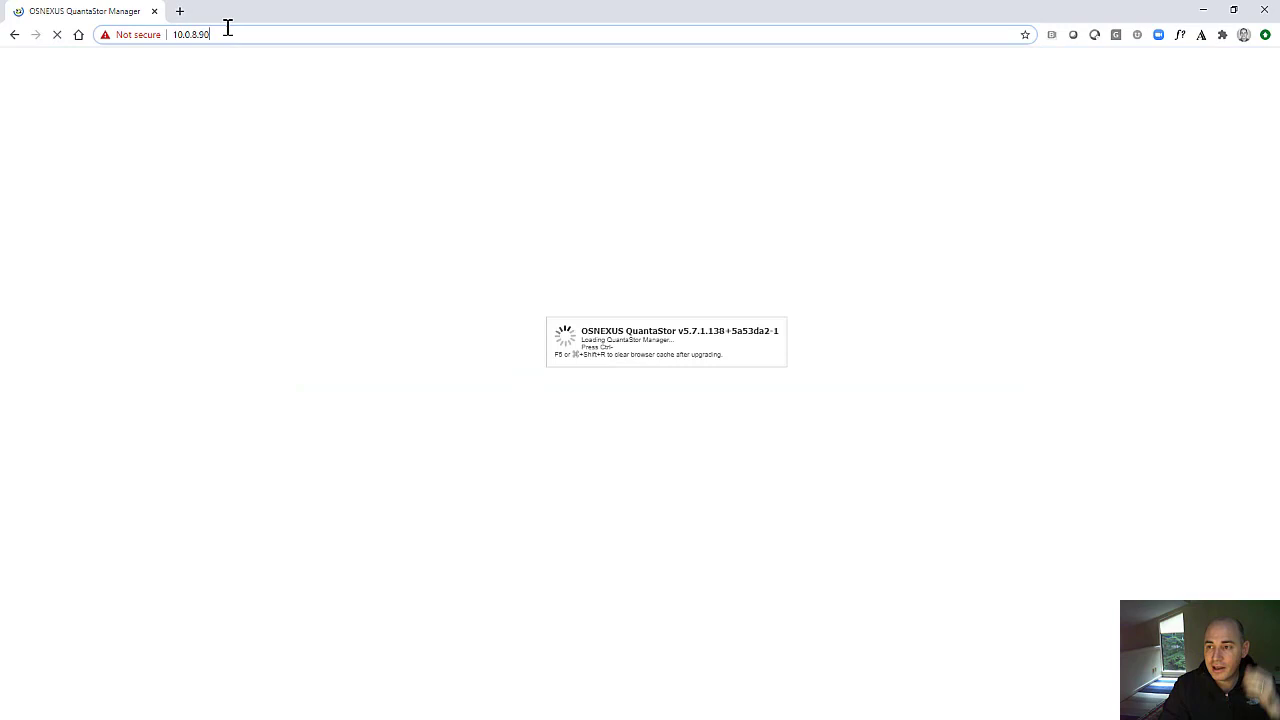
click(228, 30)
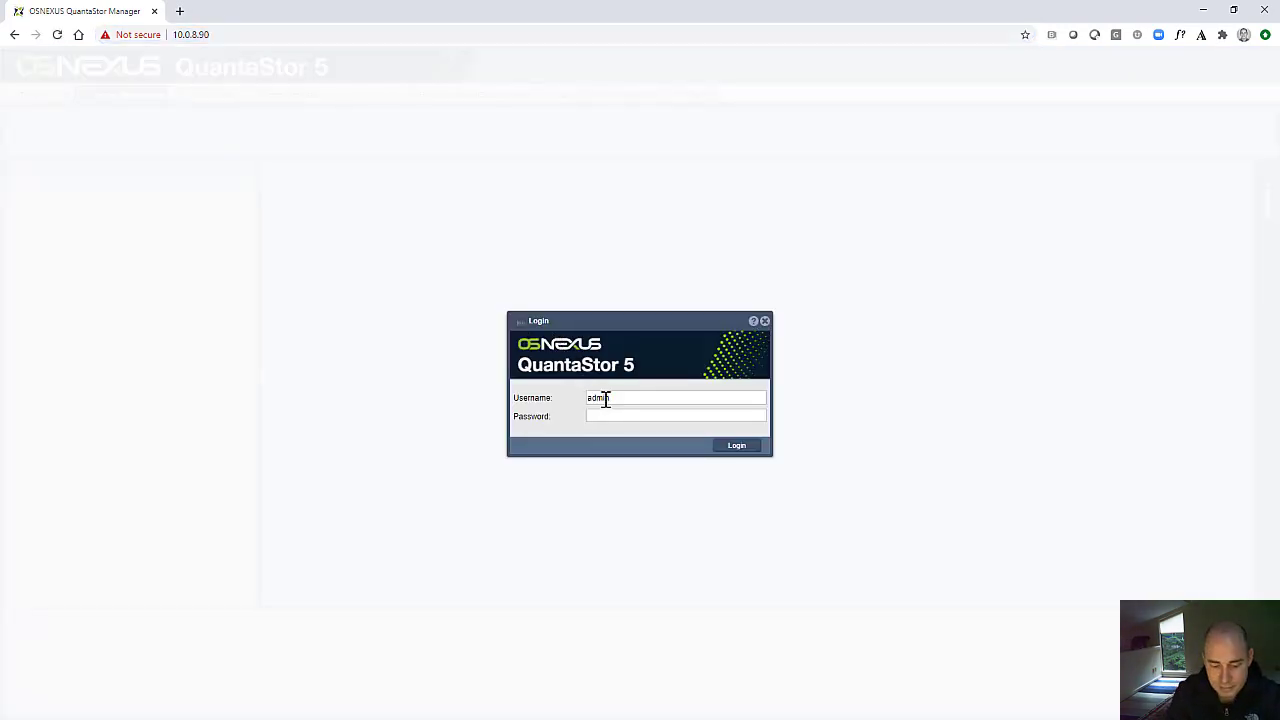
- Log in as the Provisioning Administrator user with the username and account password, and accept the system usage notification
double_click(606, 397)
text(steve)
key(Tab)
text(pa)
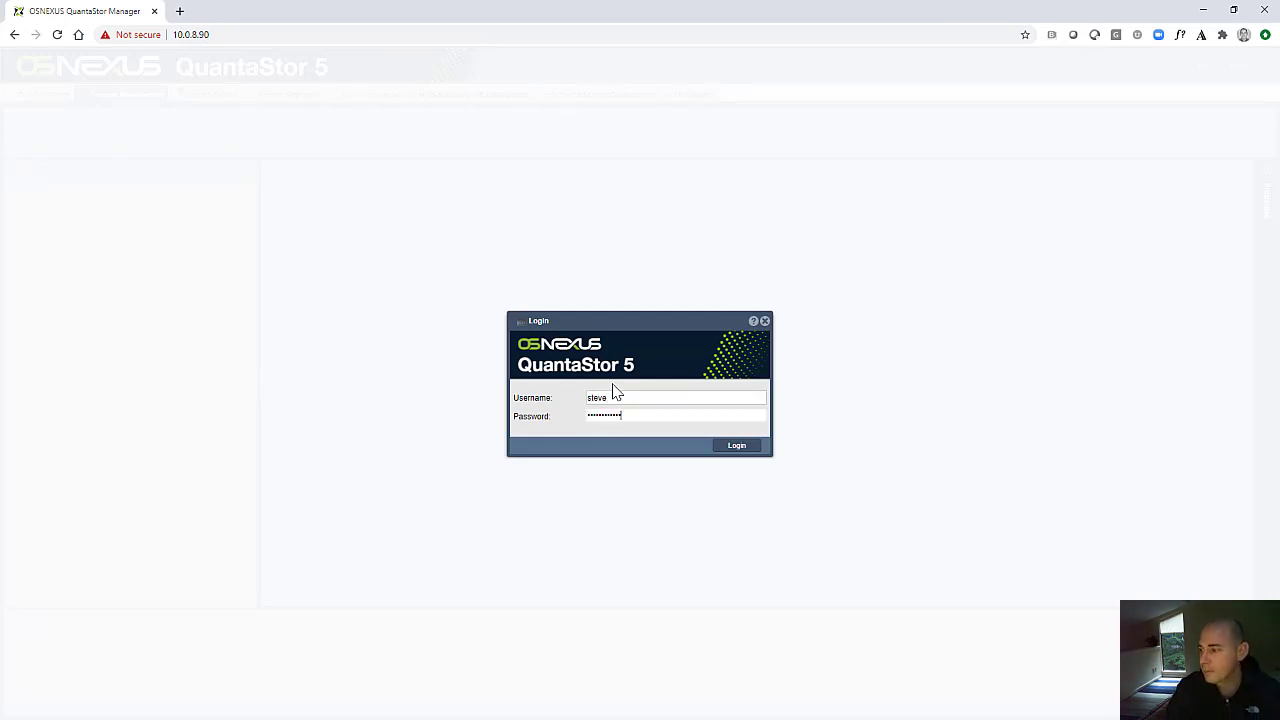
click(722, 446)
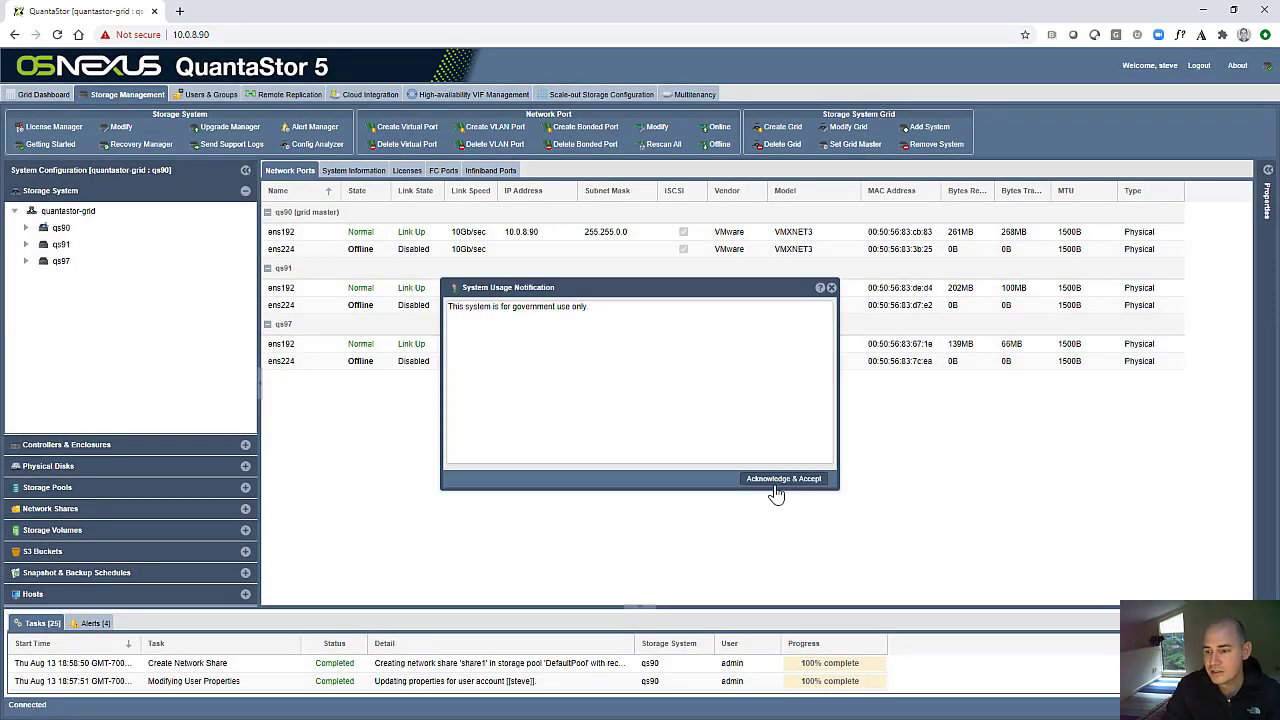
click(781, 481)
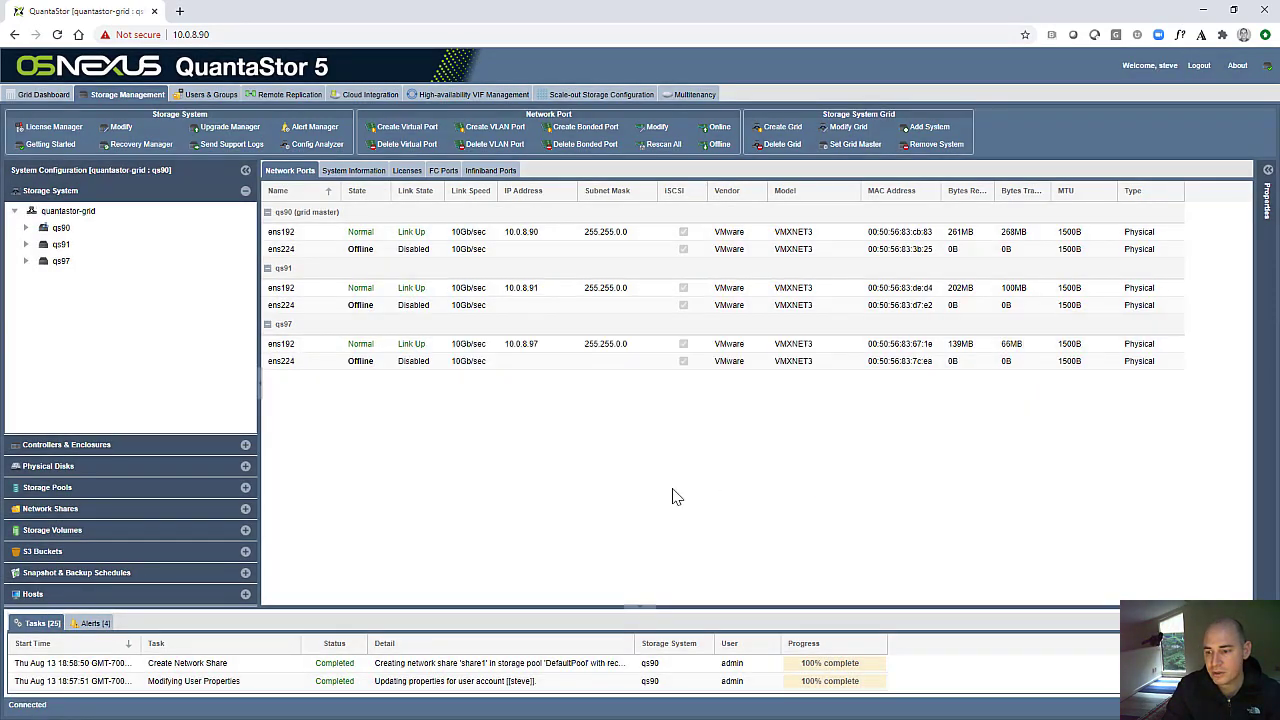
- Try to delete the network share share1 without forcing it or deleting child snapshots, and confirm the deletion
click(145, 515)
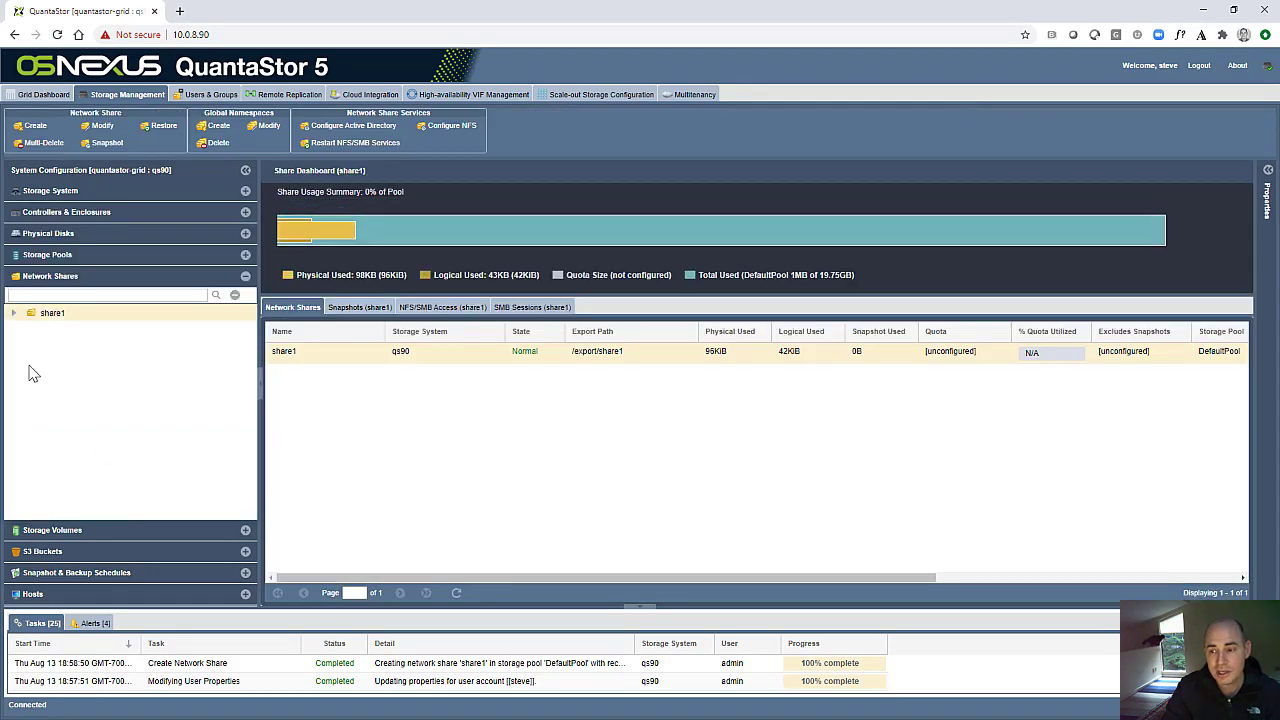
double_click(52, 316)
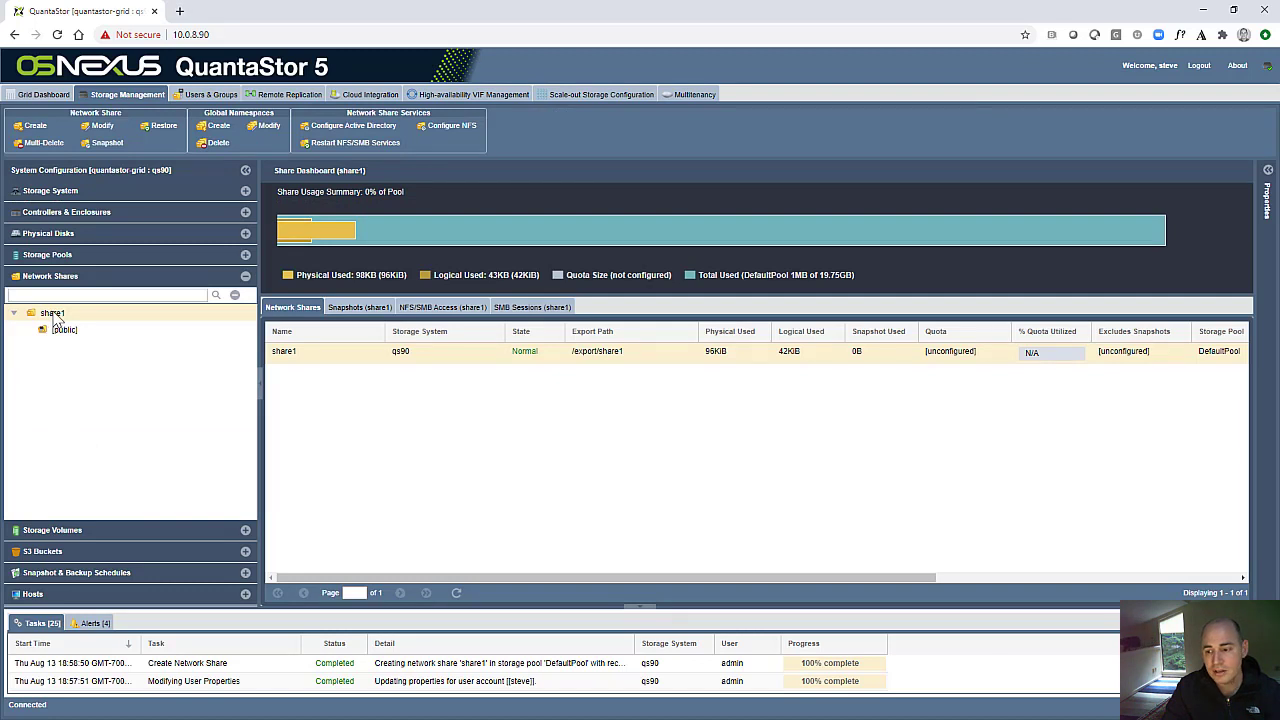
right_click(54, 315)
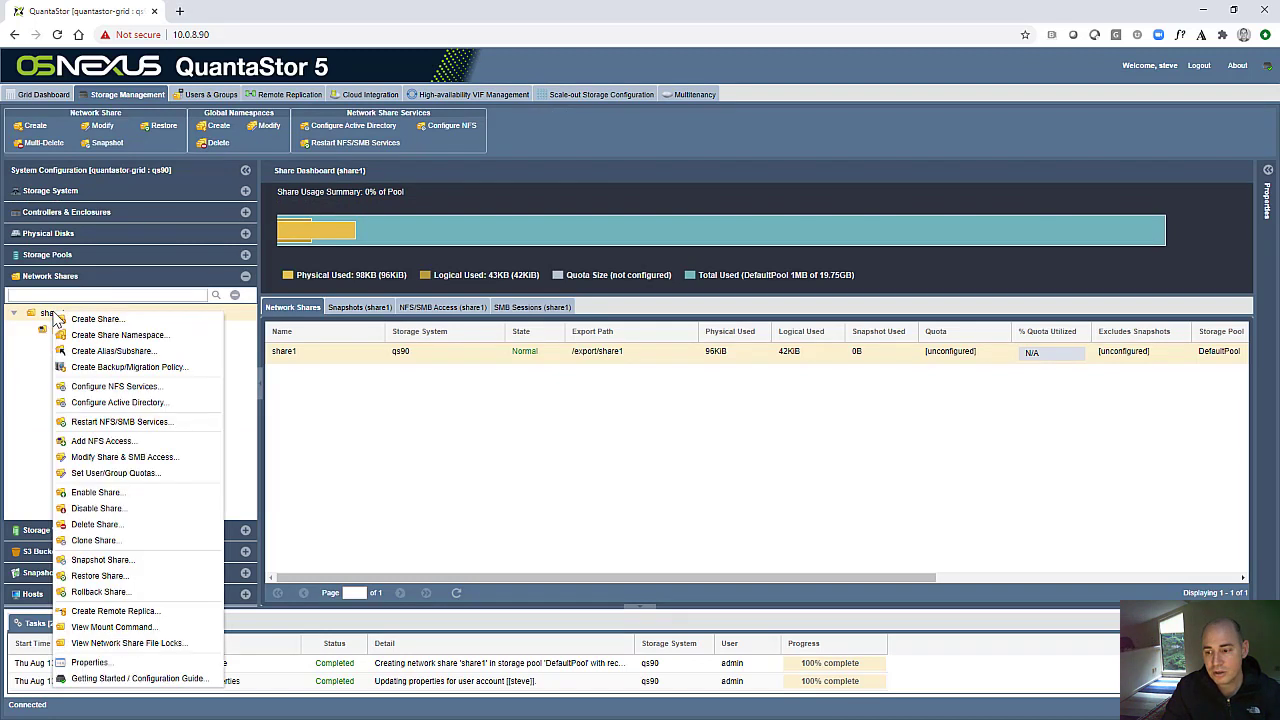
click(115, 525)
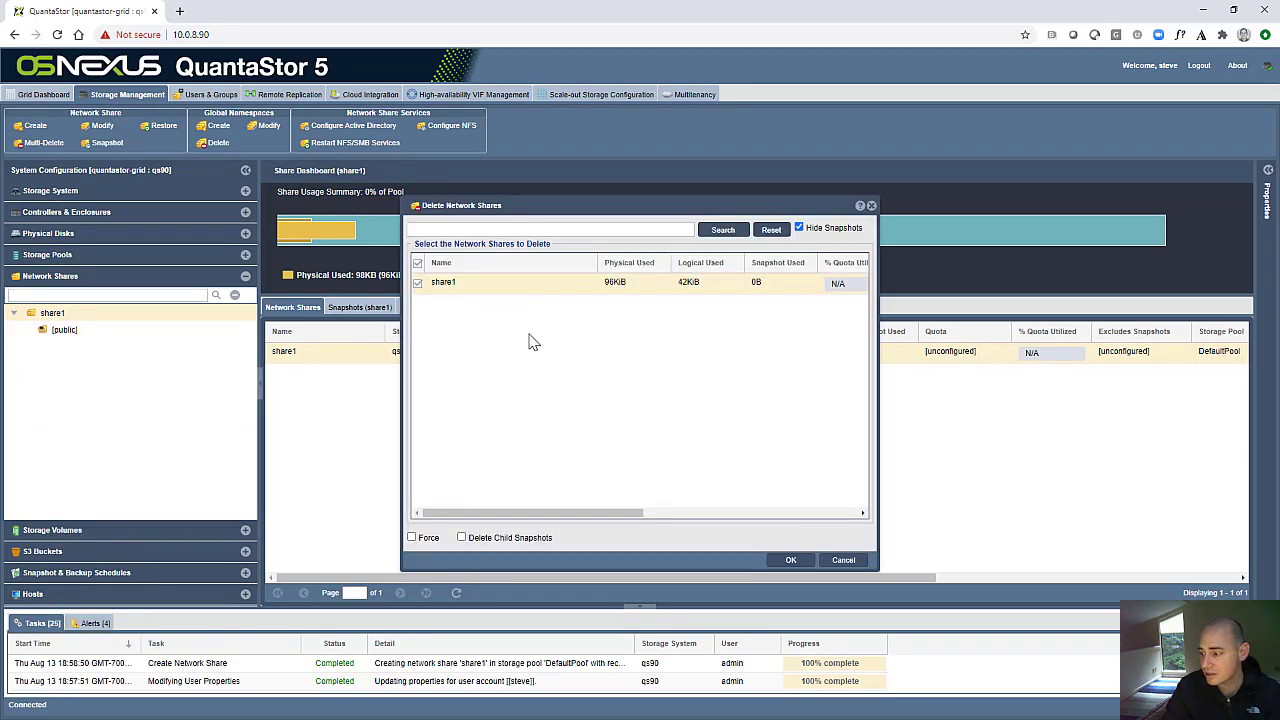
click(795, 564)
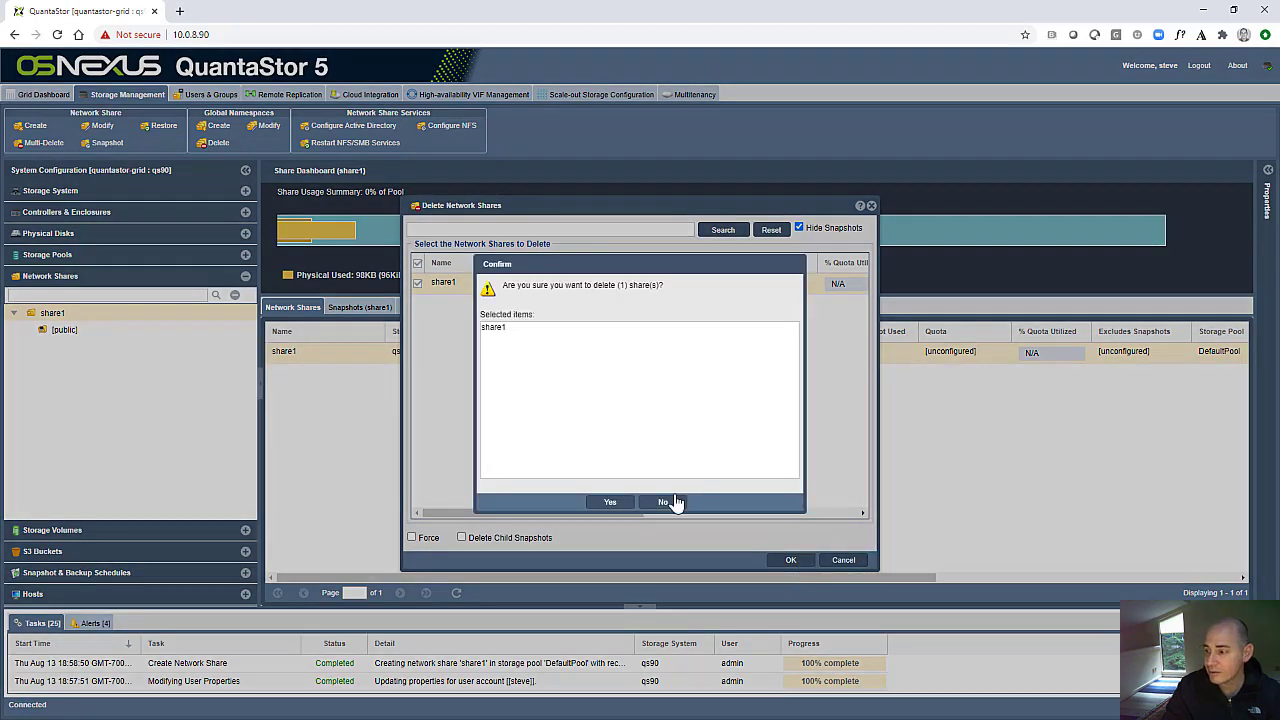
click(607, 503)
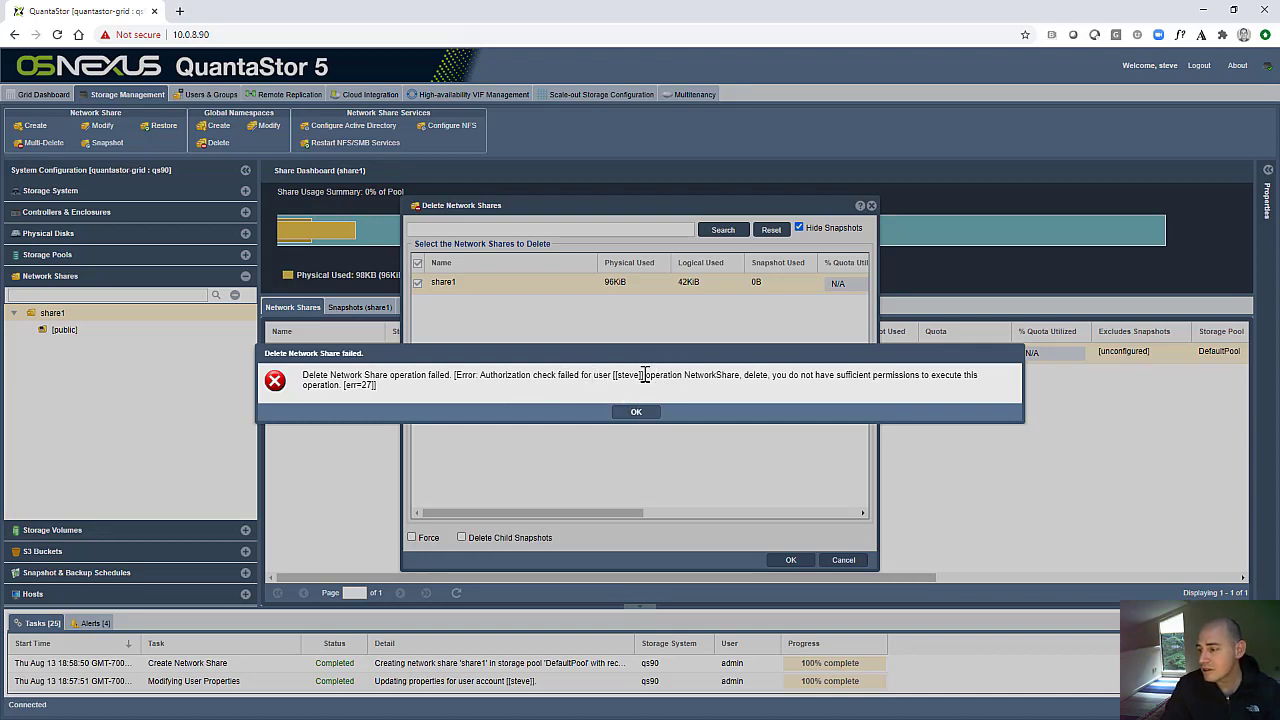
- Examine the user and operation named in the response to the share deletion, and leave the Delete Network Shares dialog
drag(612, 375, 645, 376)
click(676, 374)
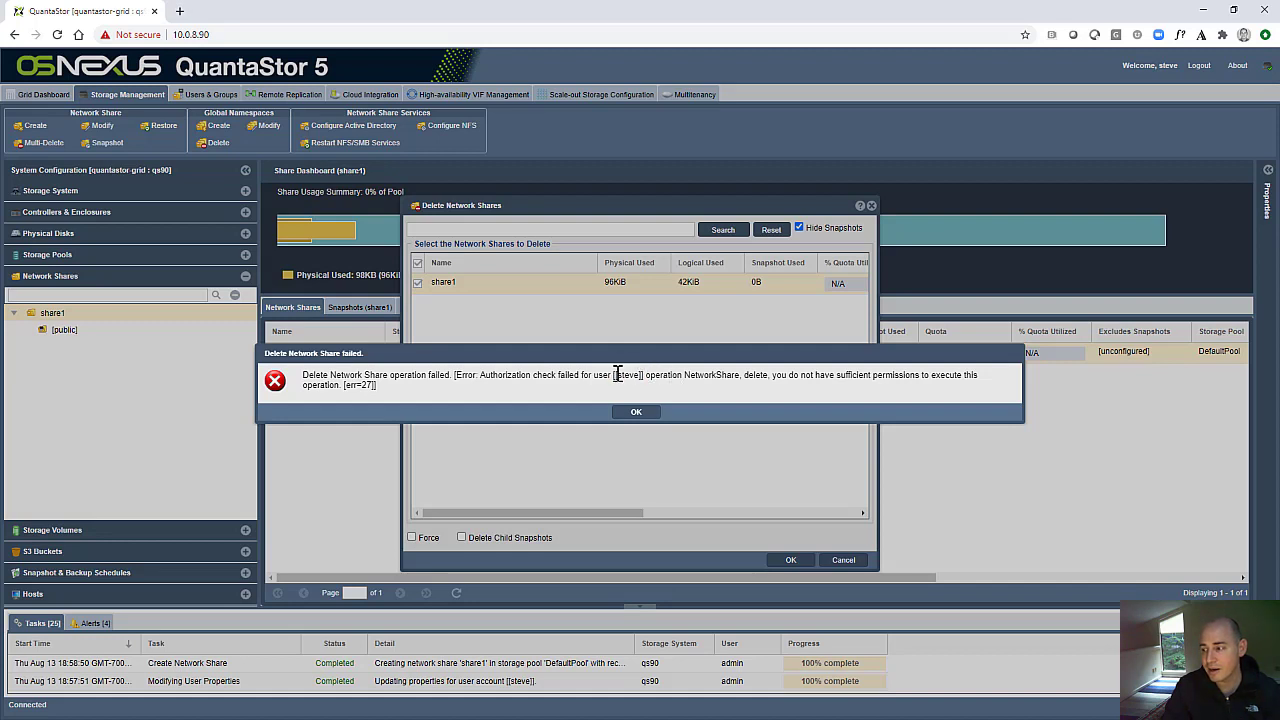
drag(614, 375, 648, 374)
click(672, 374)
drag(613, 375, 643, 375)
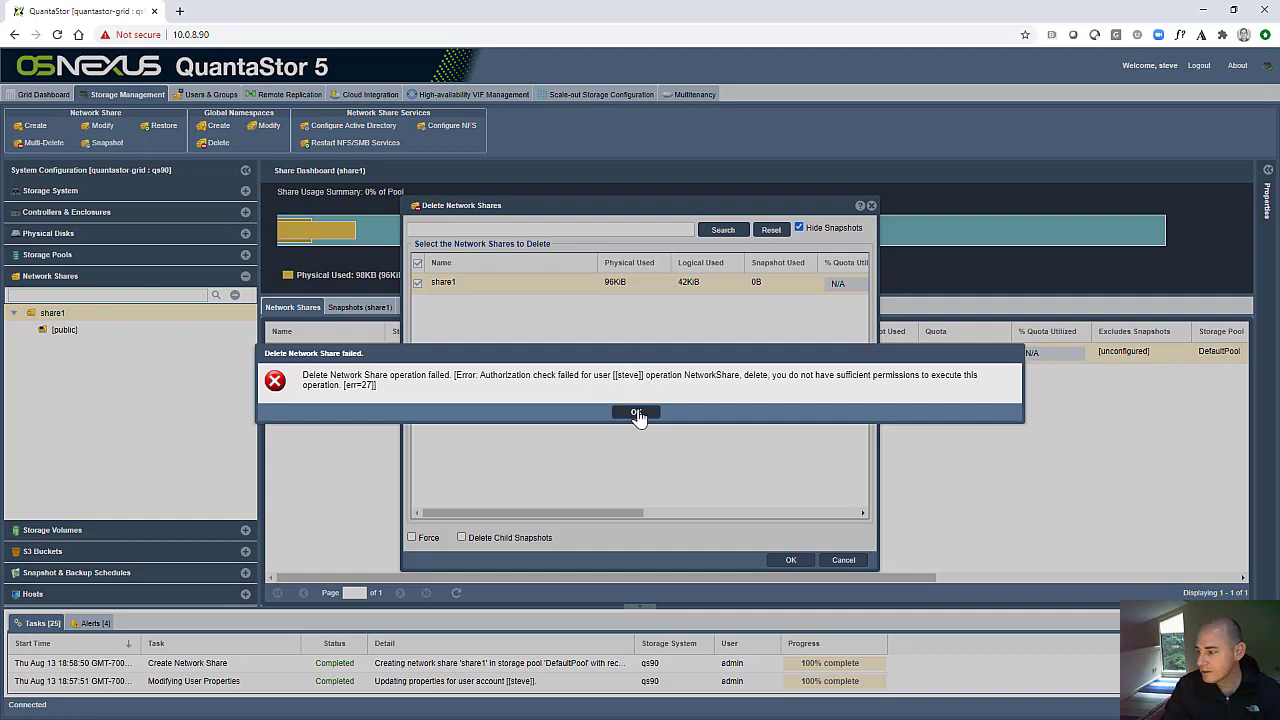
click(636, 412)
click(840, 560)
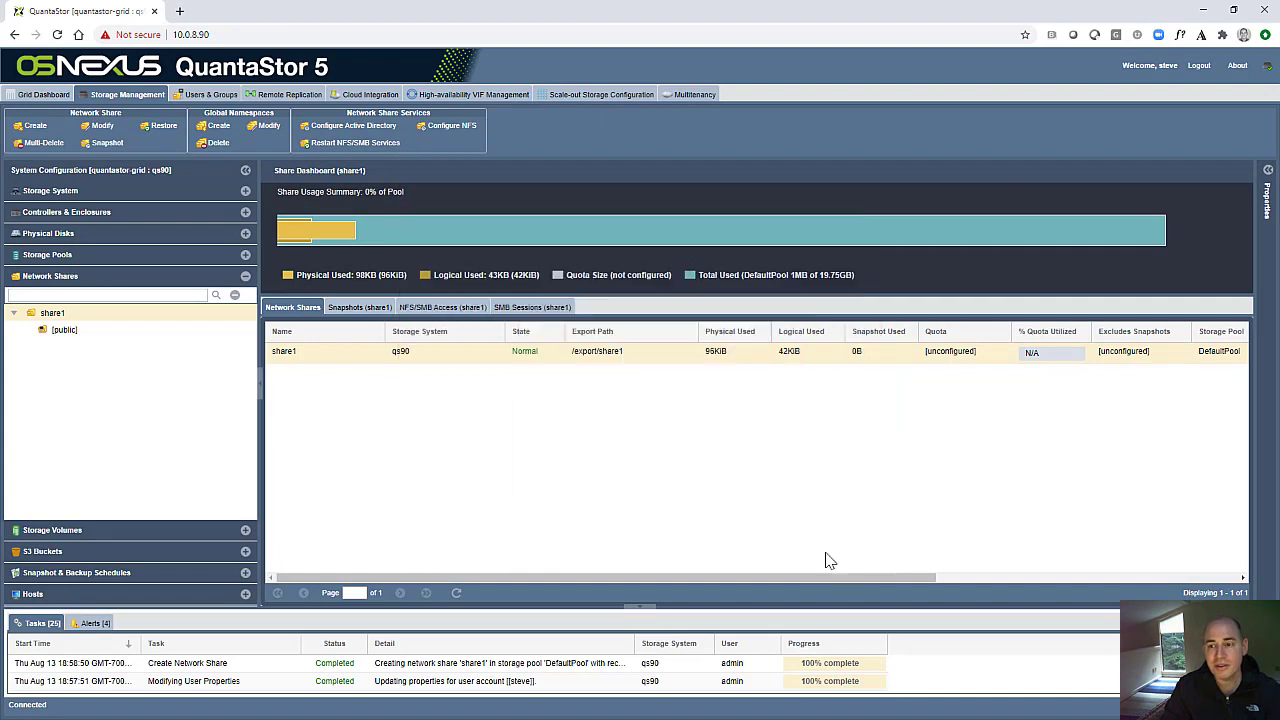
- Create a network share named share2 in DefaultPool with the default share options, and expand both shares in the tree
right_click(58, 278)
click(83, 286)
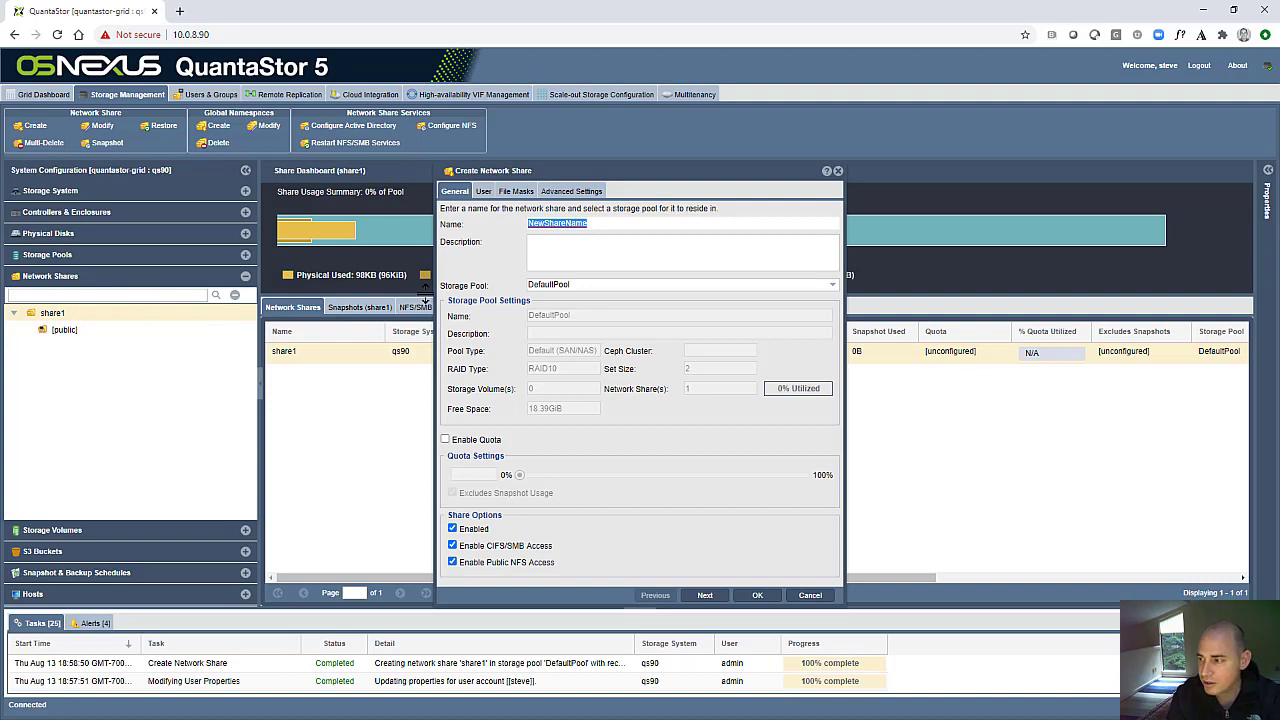
text(share2)
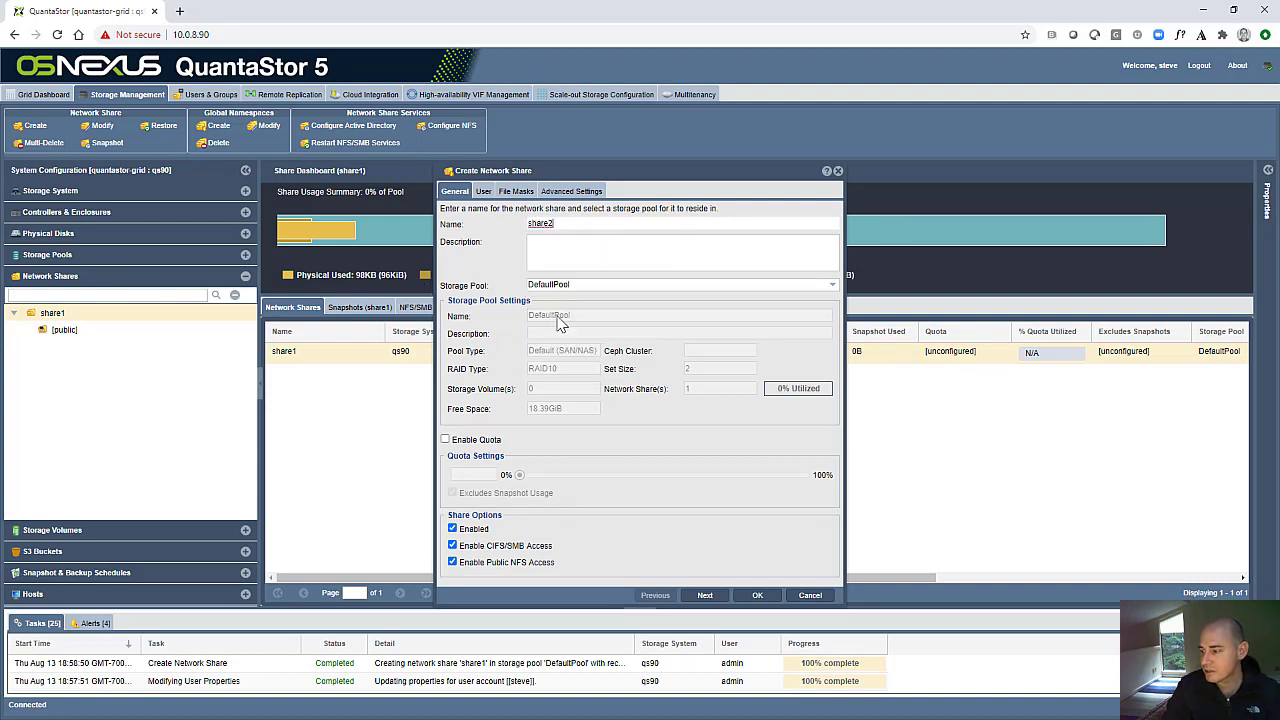
click(757, 596)
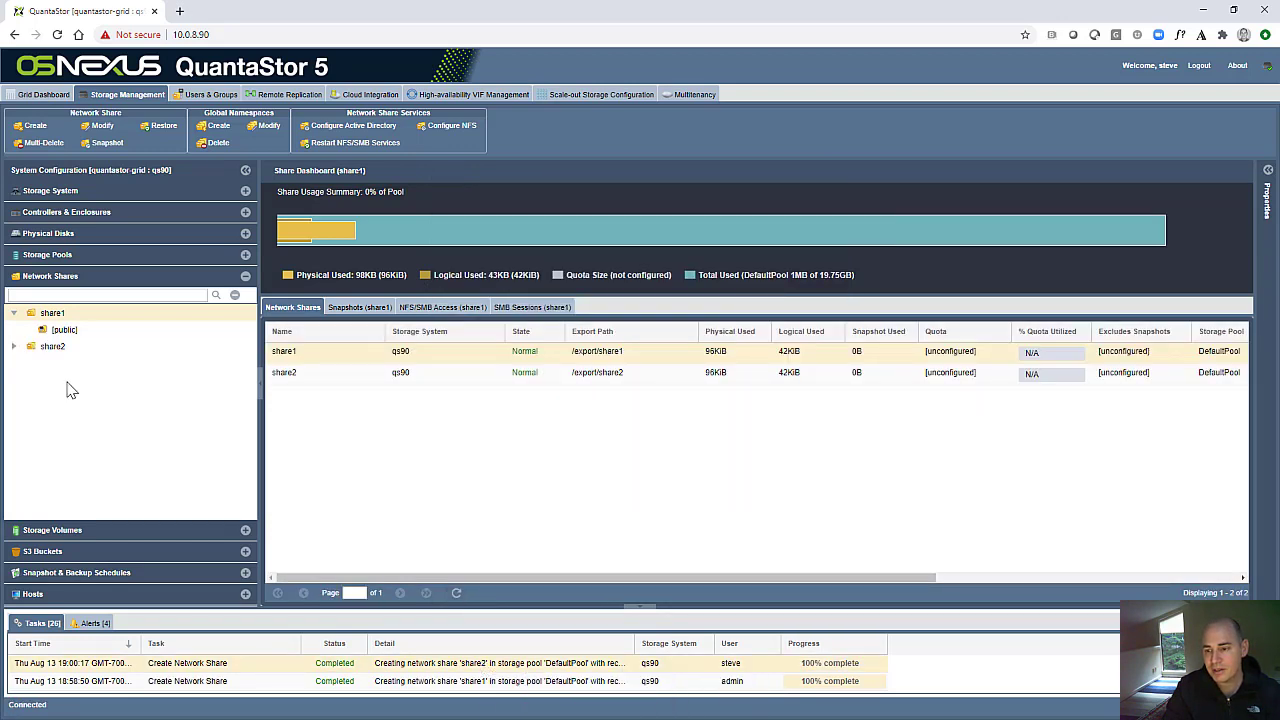
click(54, 332)
click(55, 348)
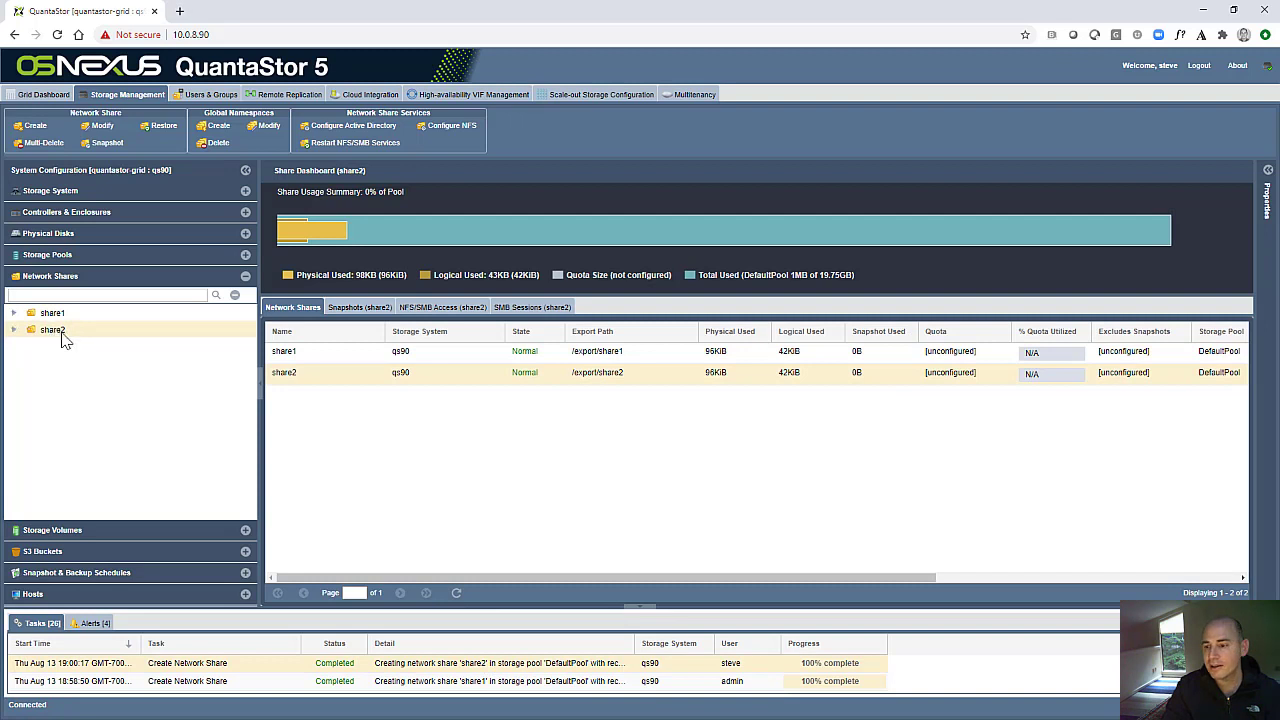
click(55, 314)
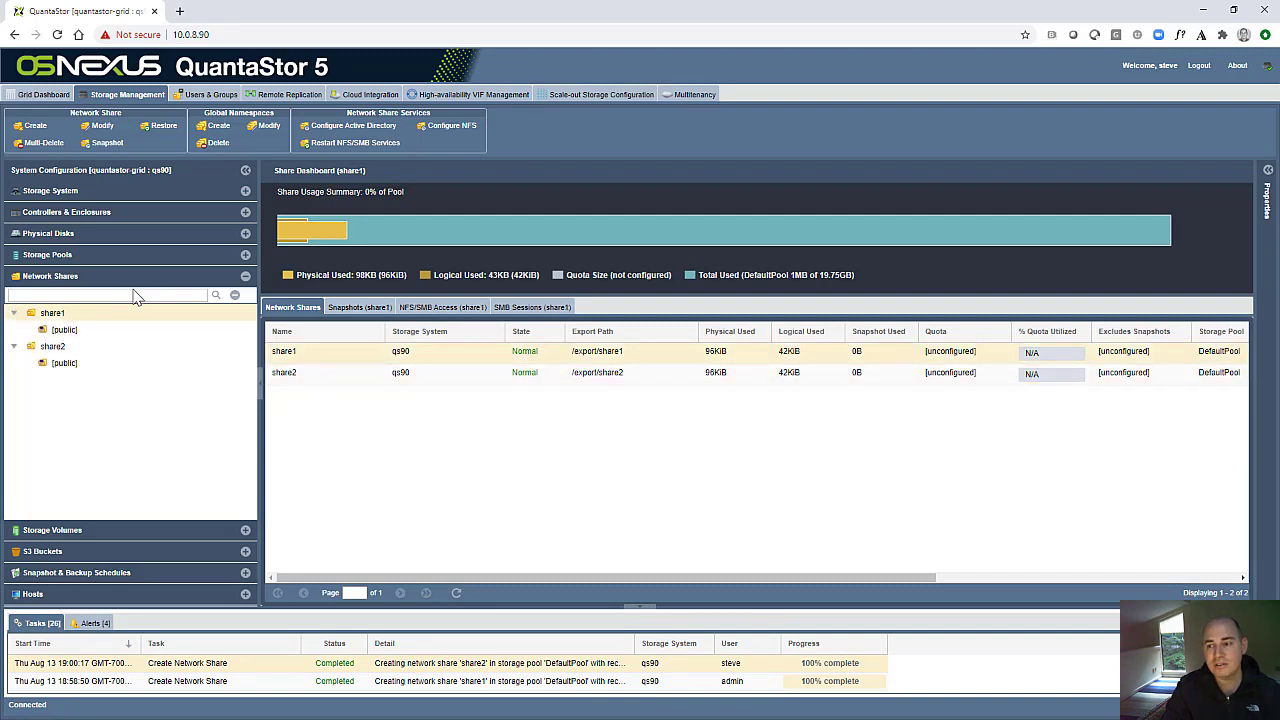